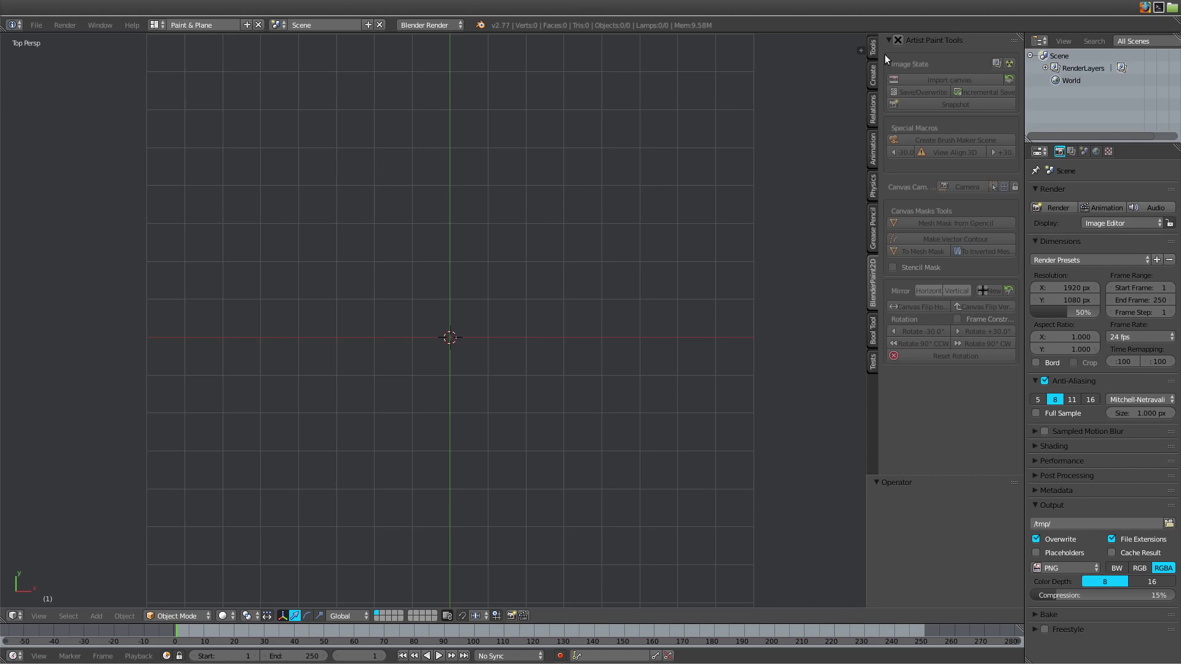
# Import first timer.png from the Desktop as a canvas plane.
pyautogui.click(924, 80)
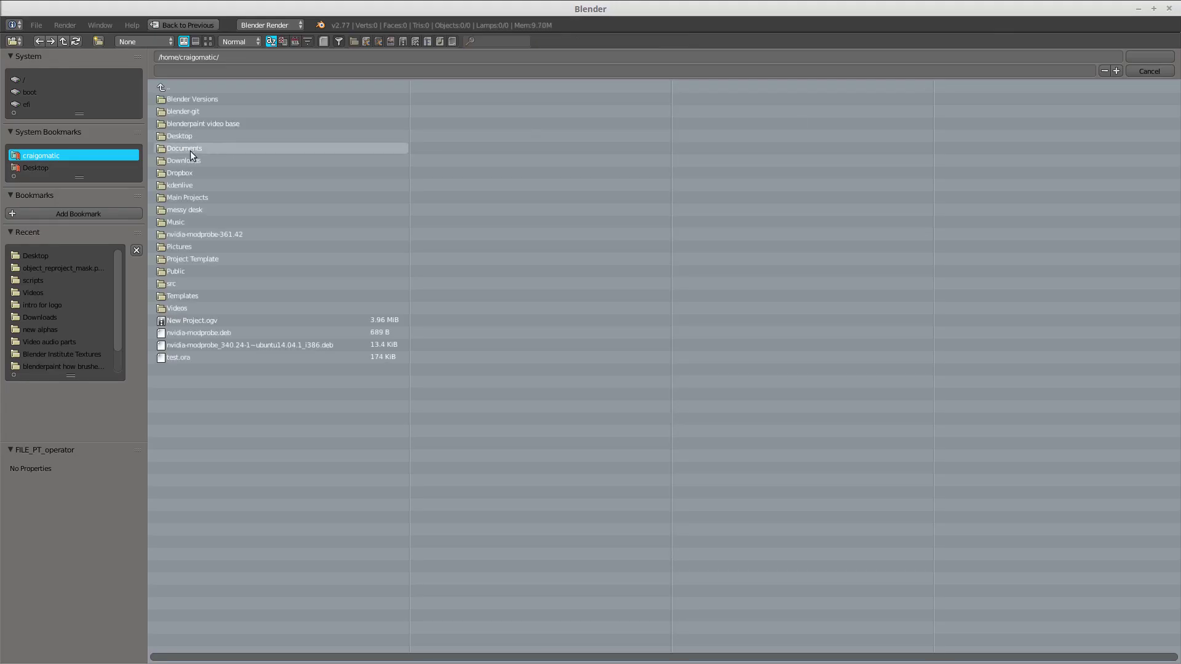
pyautogui.click(35, 255)
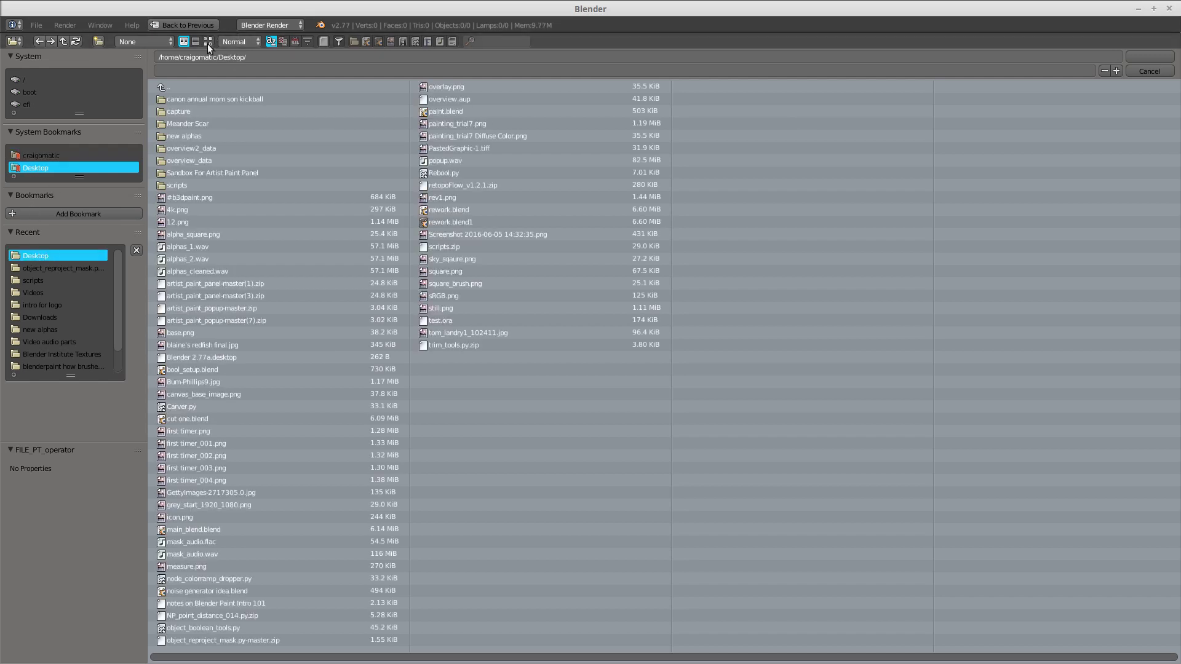
pyautogui.click(208, 41)
pyautogui.click(944, 329)
pyautogui.click(1140, 59)
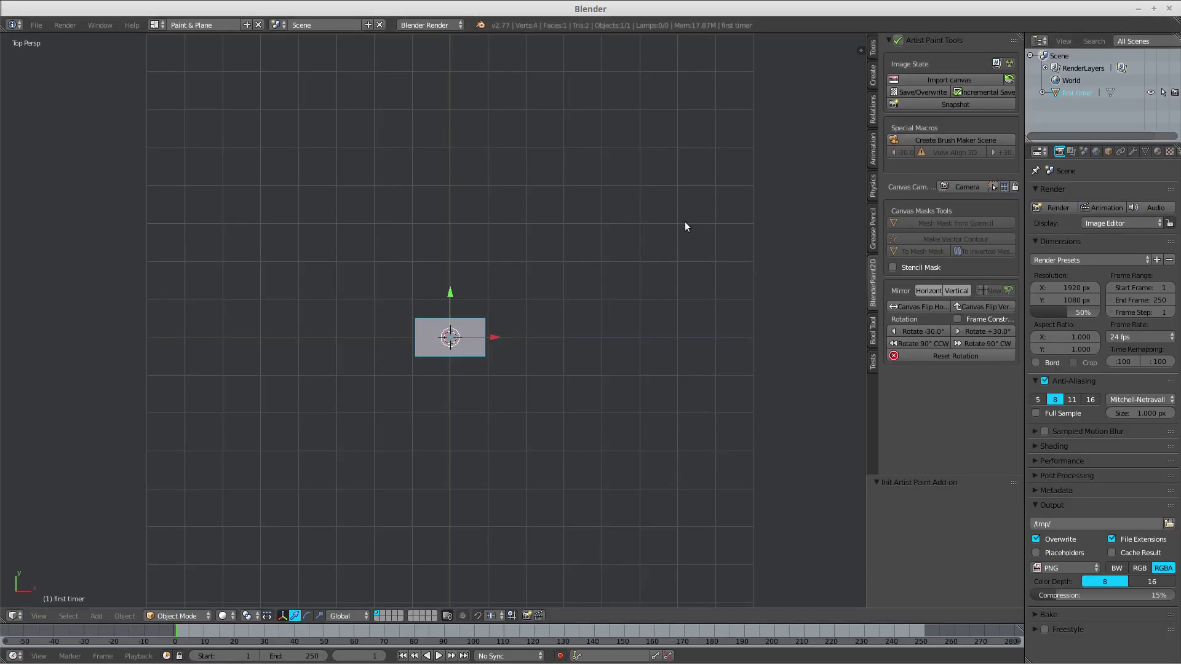
# View the canvas through its Canvas Cam camera, zoomed to fit.
pyautogui.click(974, 187)
pyautogui.scroll(6, 644, 386)
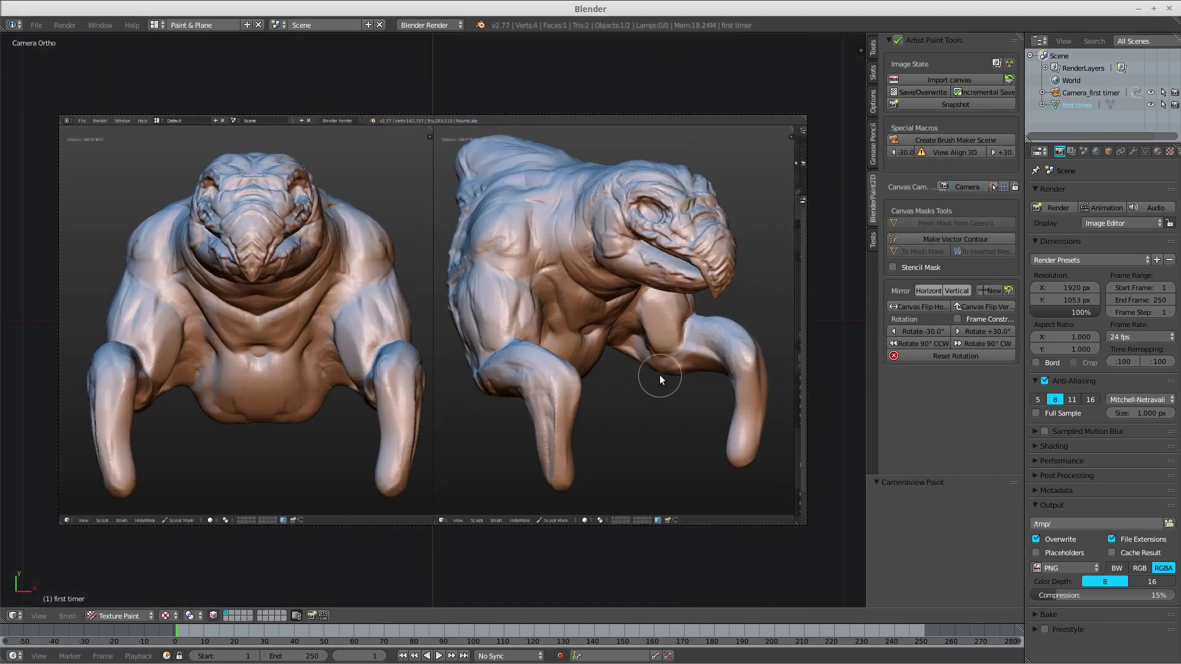
pyautogui.scroll(-3, 633, 369)
pyautogui.press('Tab')
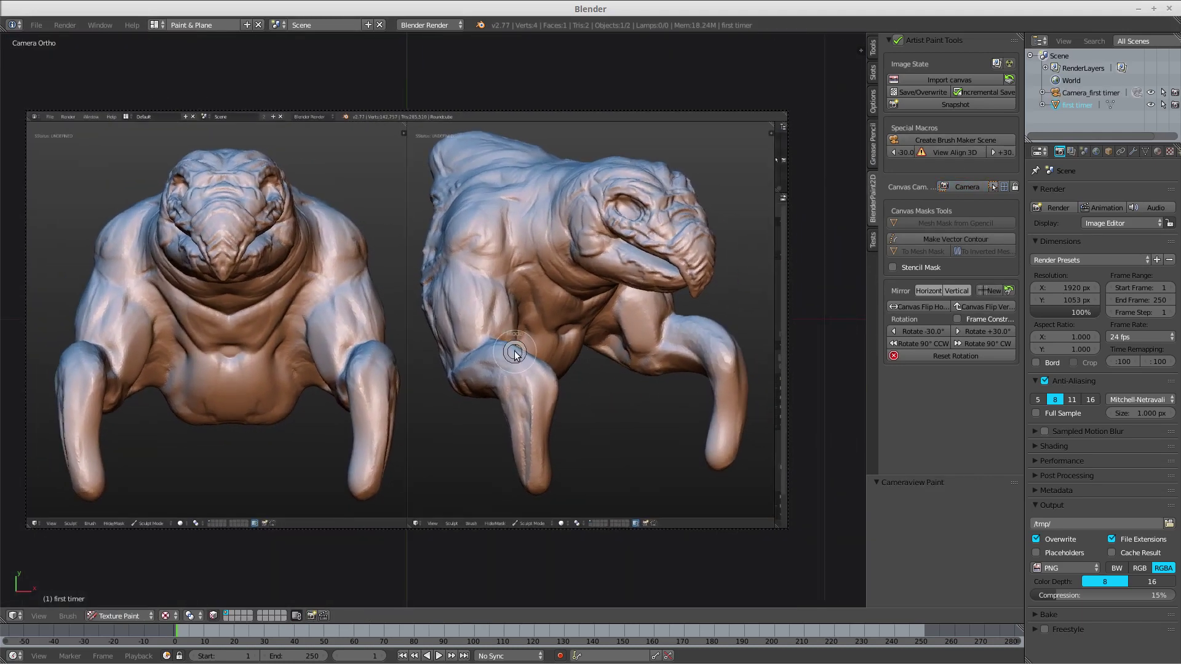
# In Object Mode, add a torus and scale it to 0.297.
pyautogui.click(458, 355)
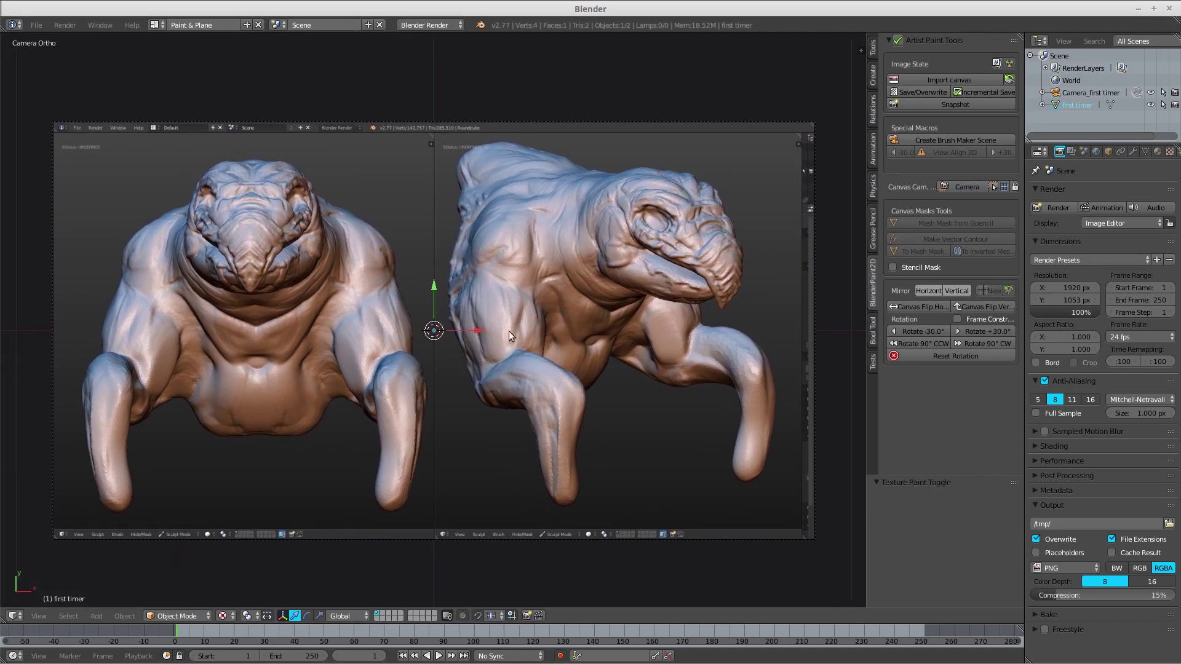
pyautogui.hotkey('shift', 'a')
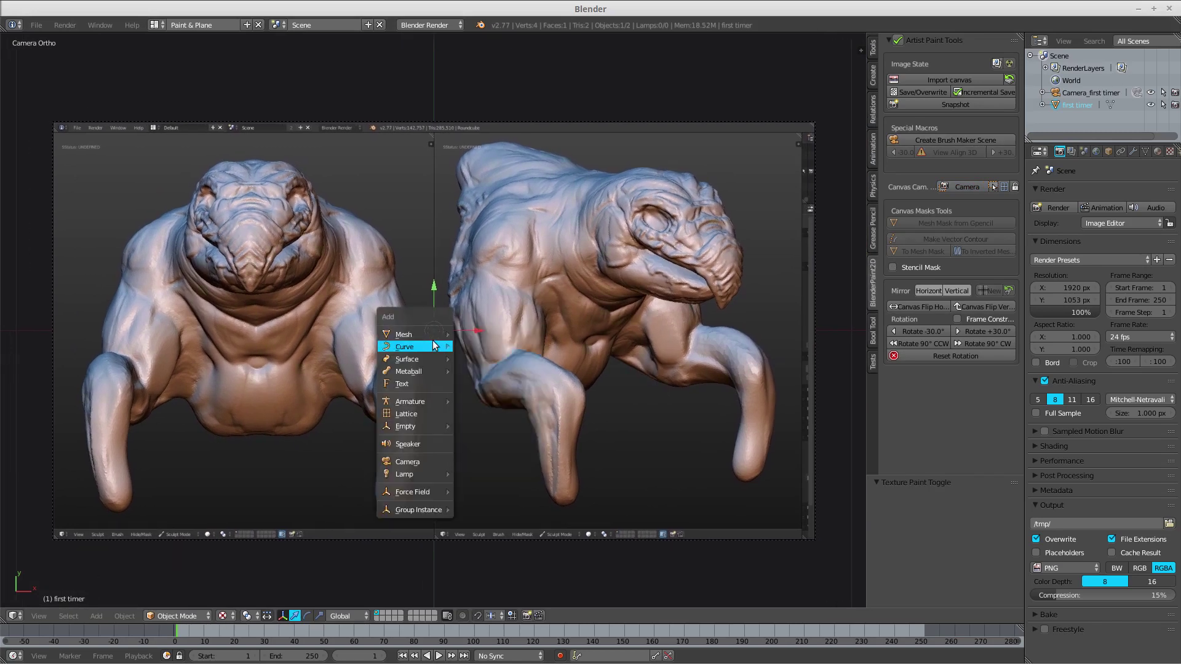
pyautogui.moveTo(445, 336)
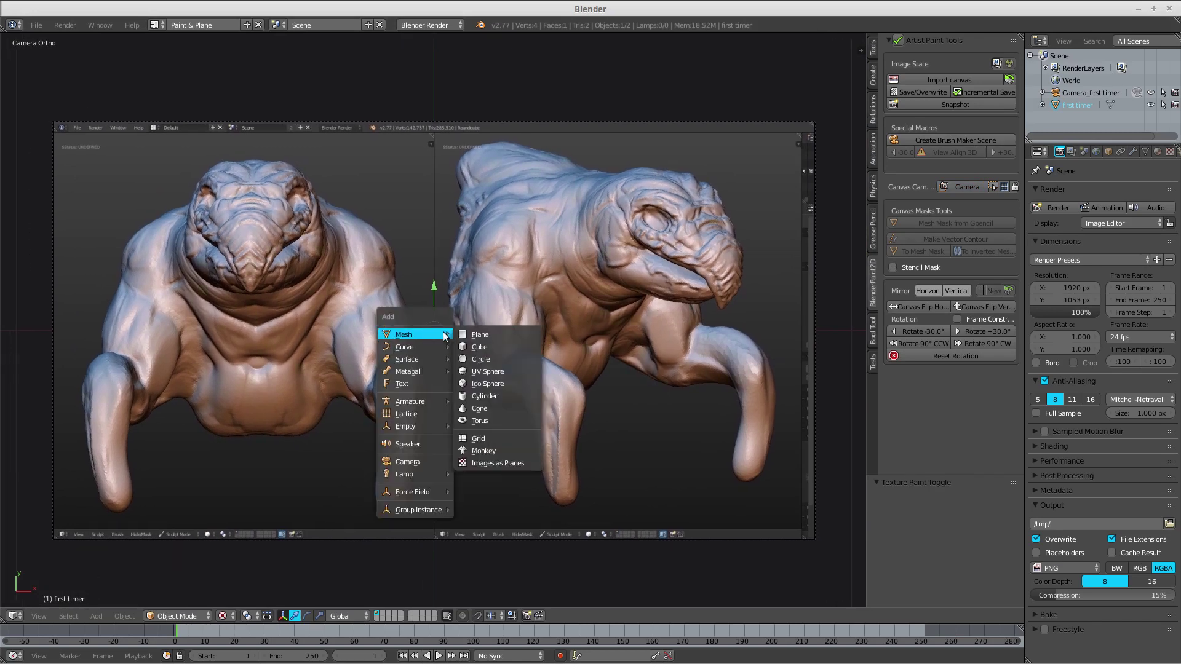
pyautogui.click(492, 421)
pyautogui.press('s')
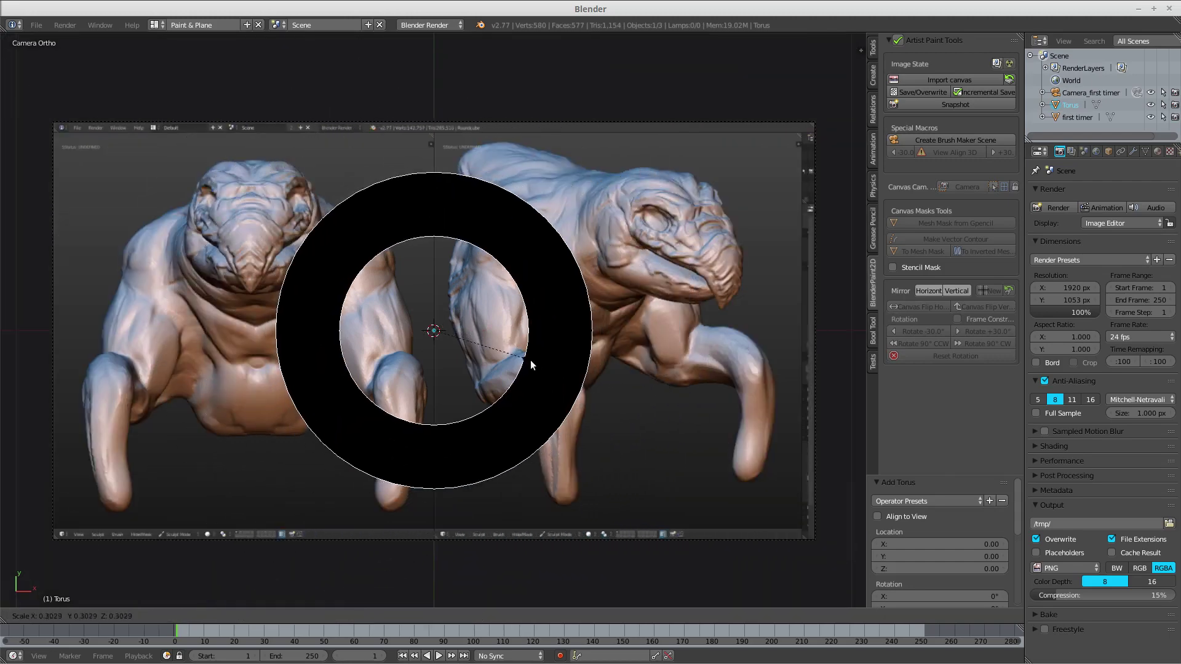
pyautogui.click(531, 359)
# Assign the existing 'first timer' material to the torus.
pyautogui.click(1157, 151)
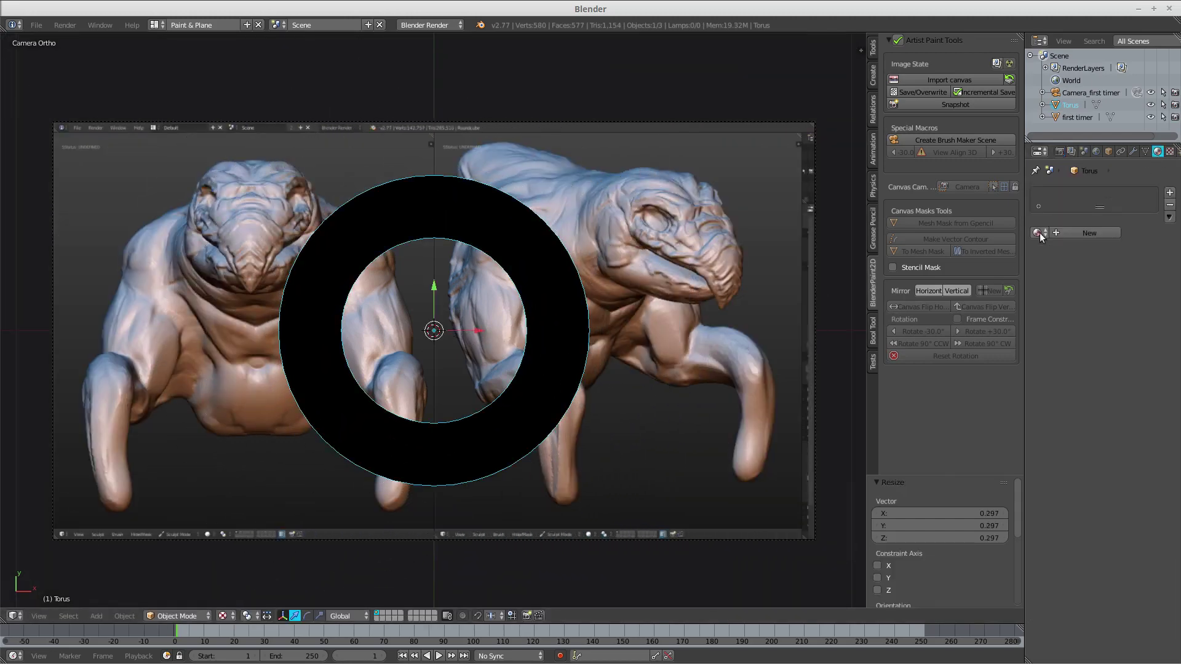
pyautogui.click(1037, 233)
pyautogui.click(985, 253)
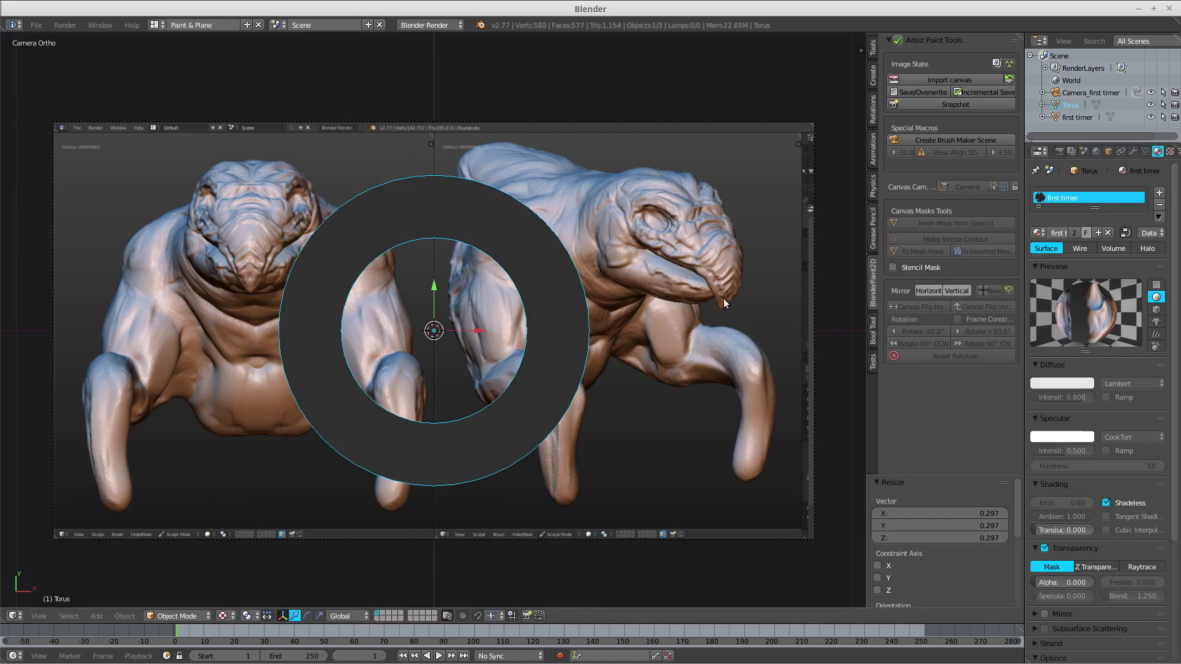
# In Edit Mode, project the torus UVs from the current view.
pyautogui.press('Tab')
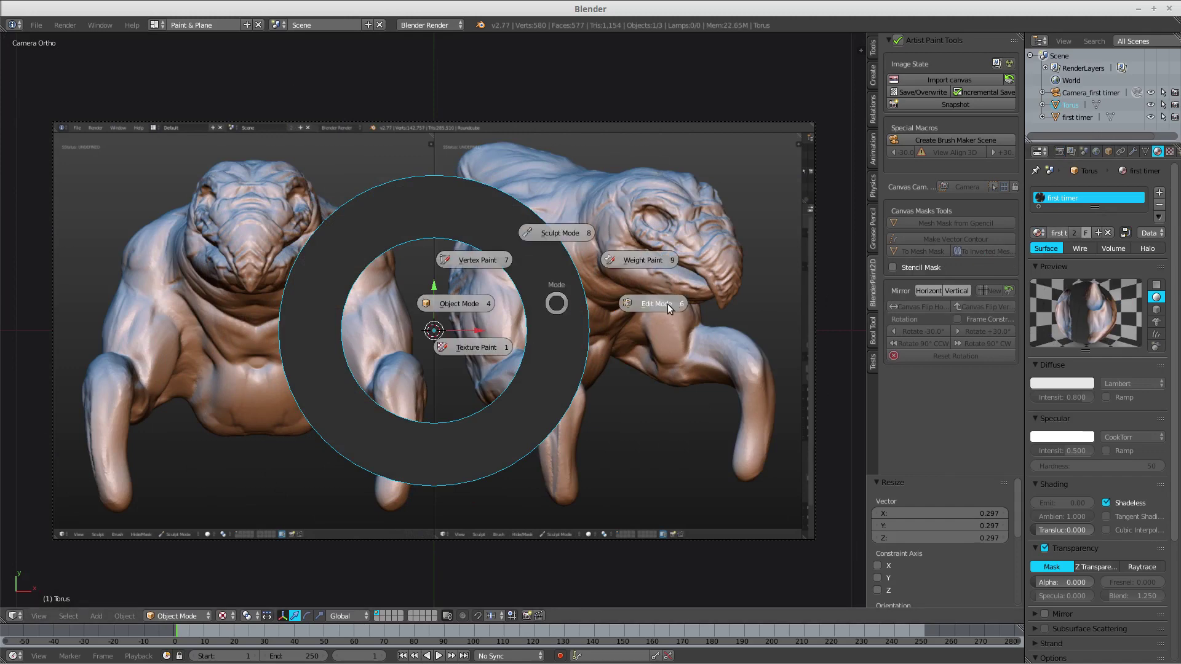
pyautogui.click(667, 304)
pyautogui.press('u')
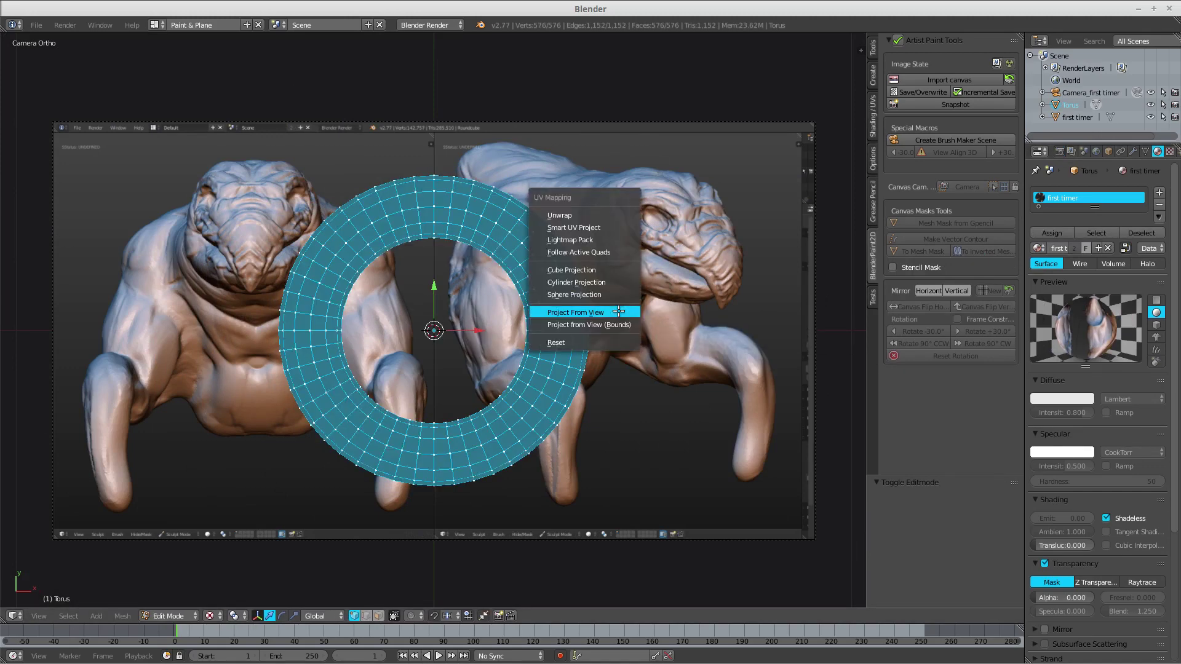
pyautogui.click(618, 312)
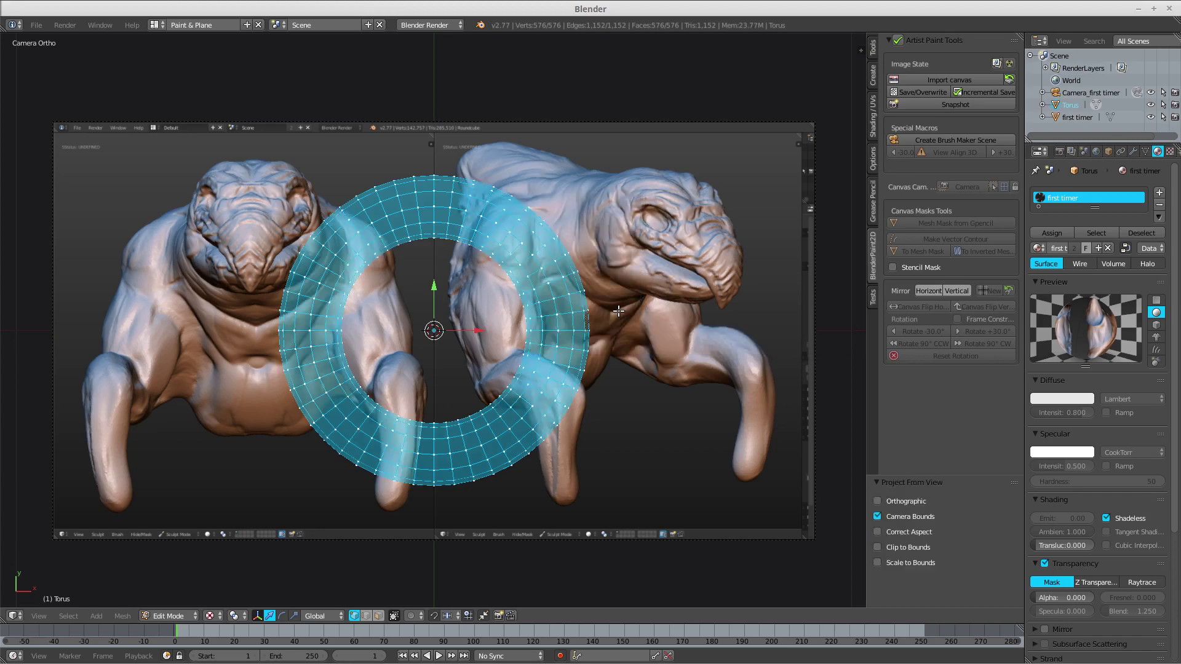
pyautogui.press('Tab')
# In Texture Paint mode, set the brush colour to yellow.
pyautogui.click(537, 358)
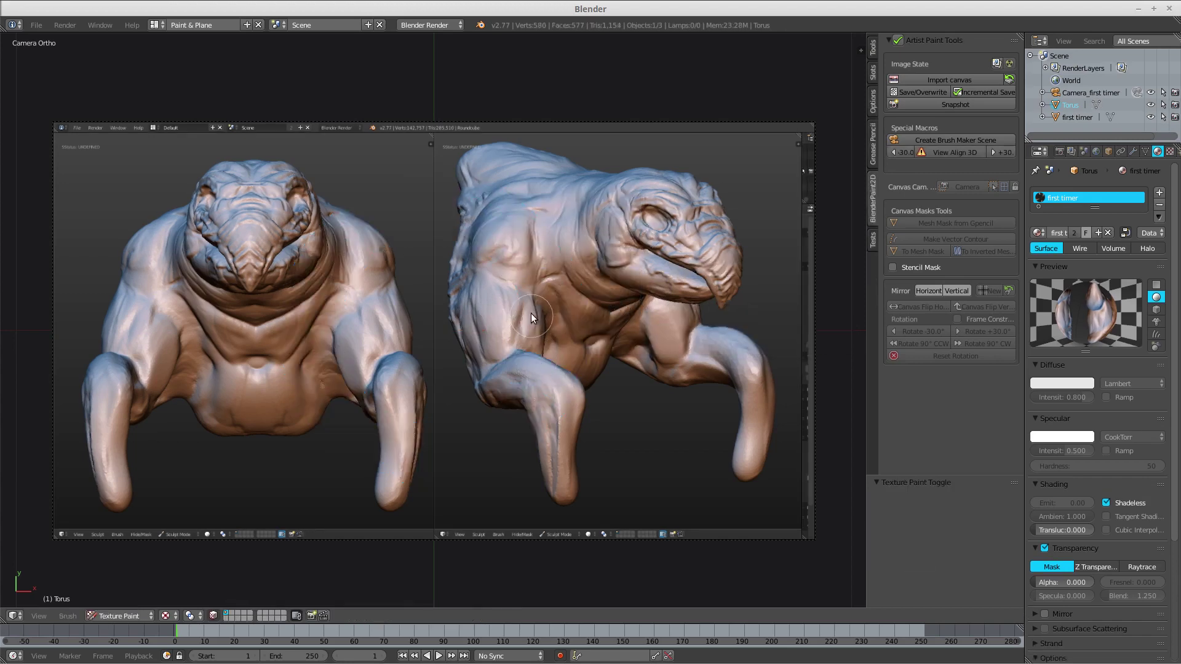
pyautogui.rightClick(454, 274)
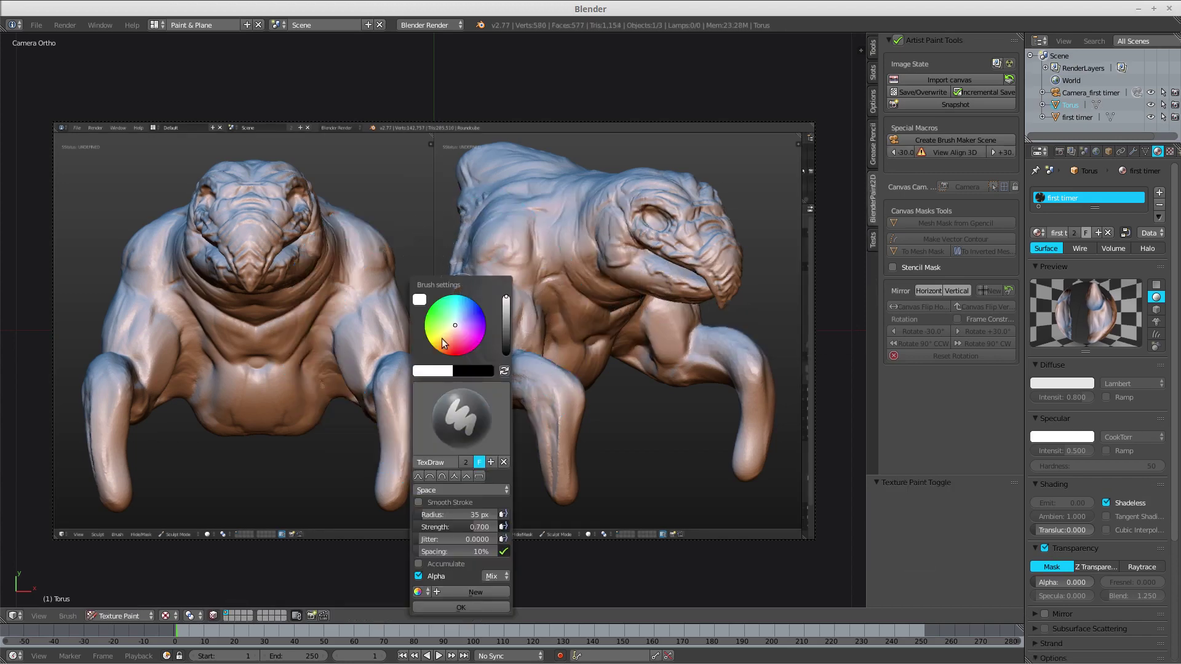
pyautogui.moveTo(441, 339); pyautogui.dragTo(431, 345)
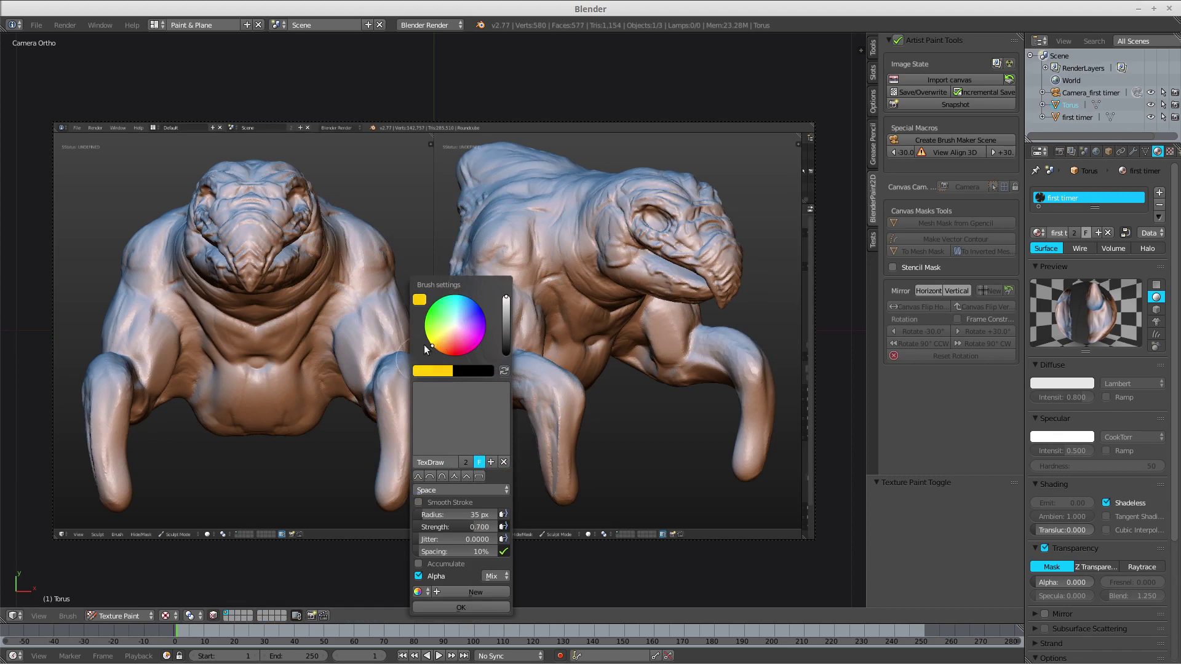
pyautogui.click(463, 608)
# Resize the brush with F and paint the torus ring solid yellow.
pyautogui.press('f')
pyautogui.click(531, 349)
pyautogui.moveTo(541, 220)
pyautogui.mouseDown()
pyautogui.moveTo(336, 299)
pyautogui.moveTo(524, 541)
pyautogui.moveTo(457, 231)
pyautogui.moveTo(368, 467)
pyautogui.mouseUp()
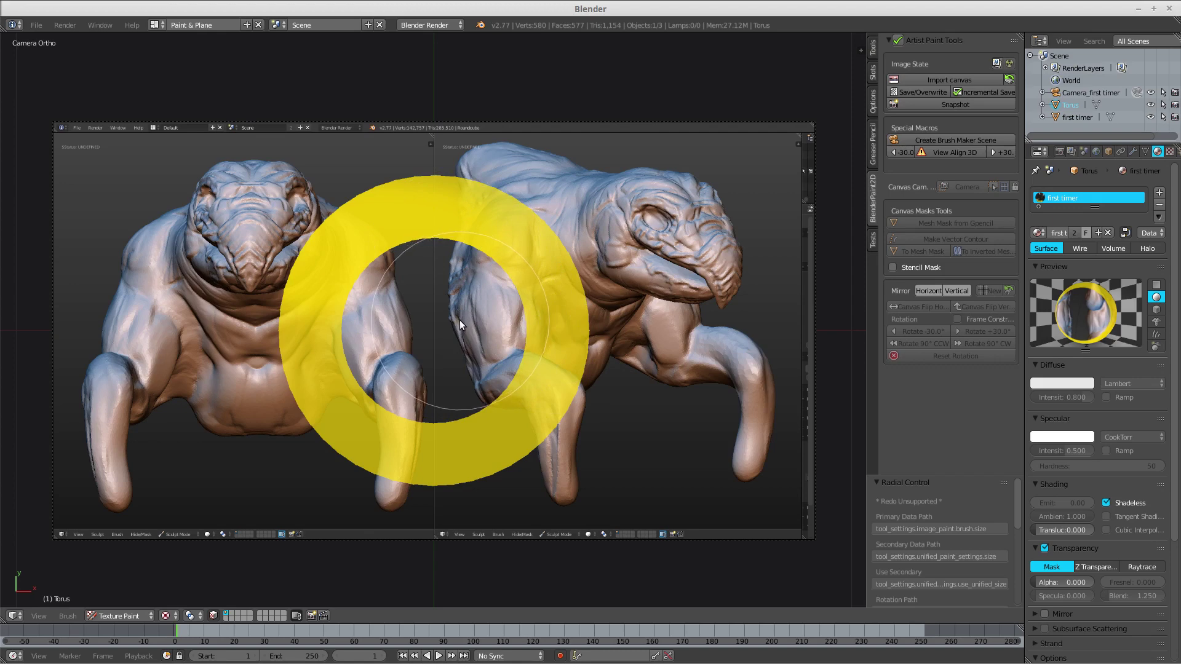
# Move the torus right along X to 0.376 and re-project its UVs from view.
pyautogui.press('Tab')
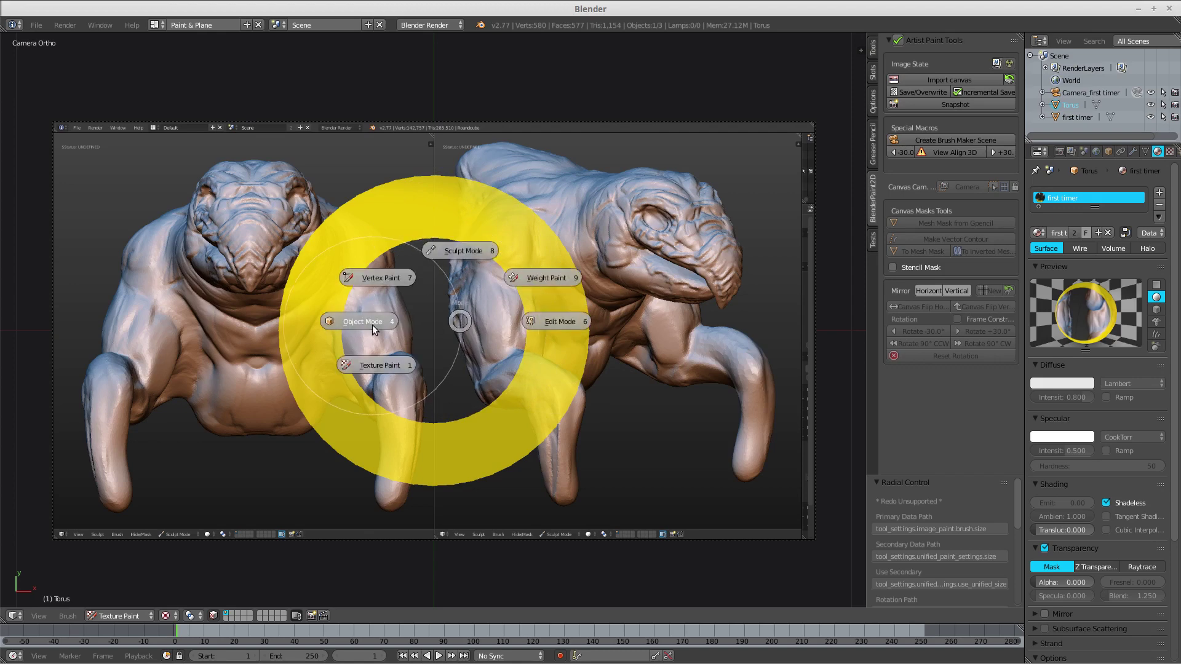
pyautogui.click(371, 325)
pyautogui.moveTo(482, 331); pyautogui.dragTo(640, 328)
pyautogui.press('Tab')
pyautogui.click(717, 331)
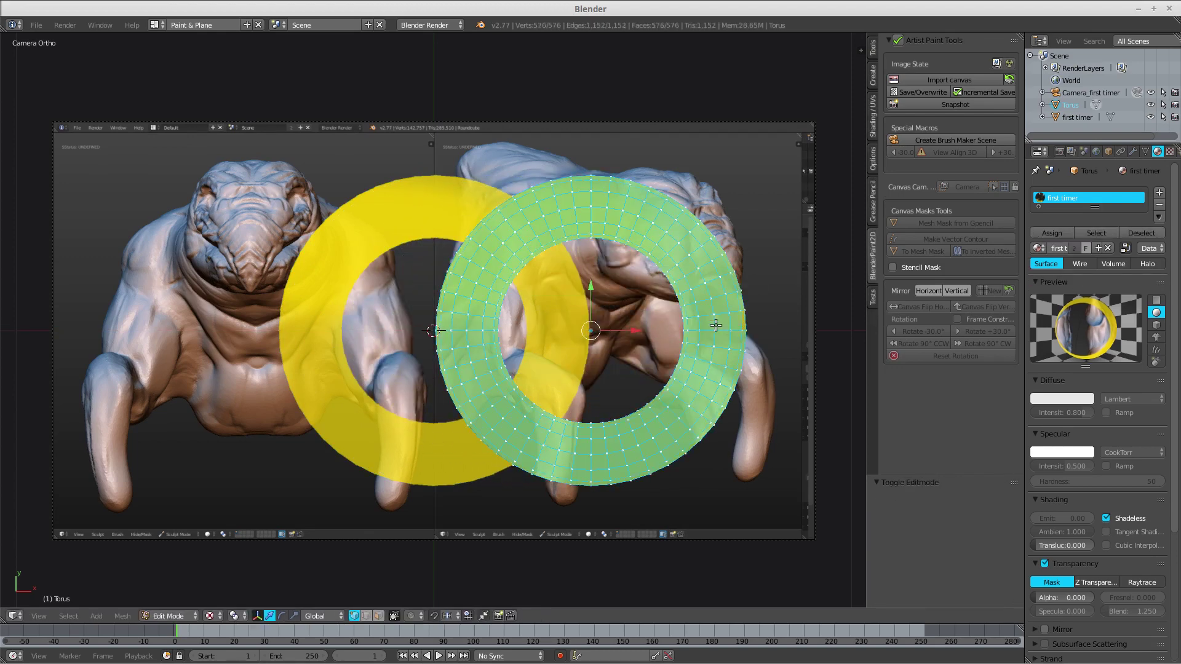
pyautogui.press('u')
pyautogui.click(716, 325)
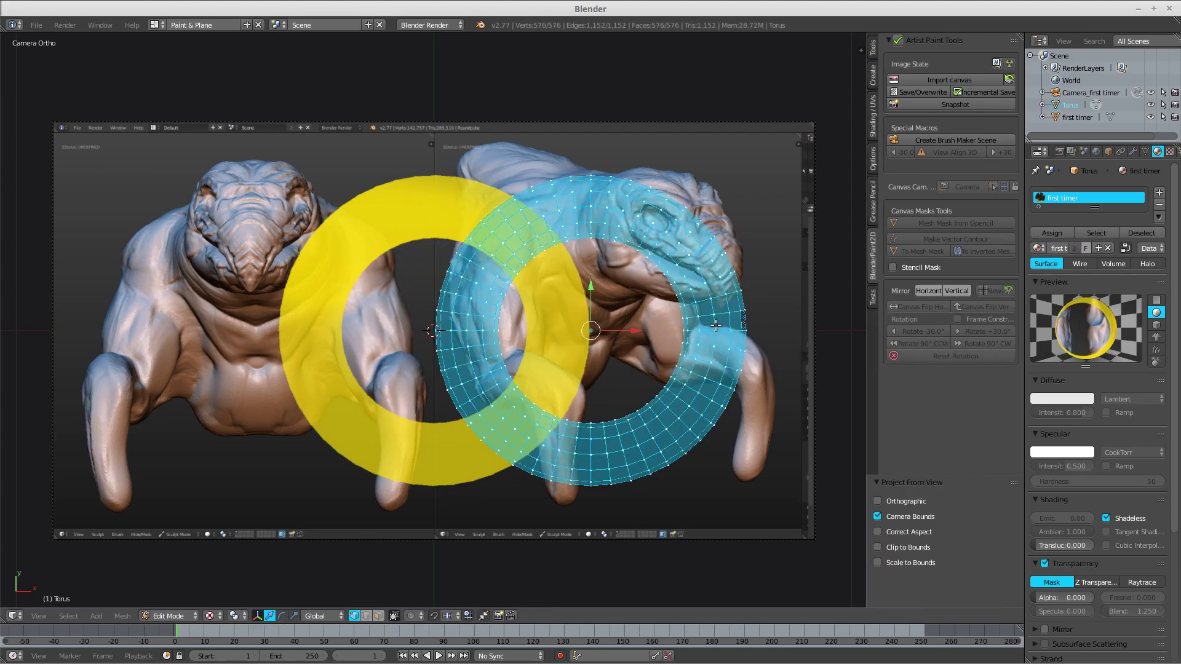
# Paint a trial yellow ring over the right creature, then undo the last stroke.
pyautogui.press('Tab')
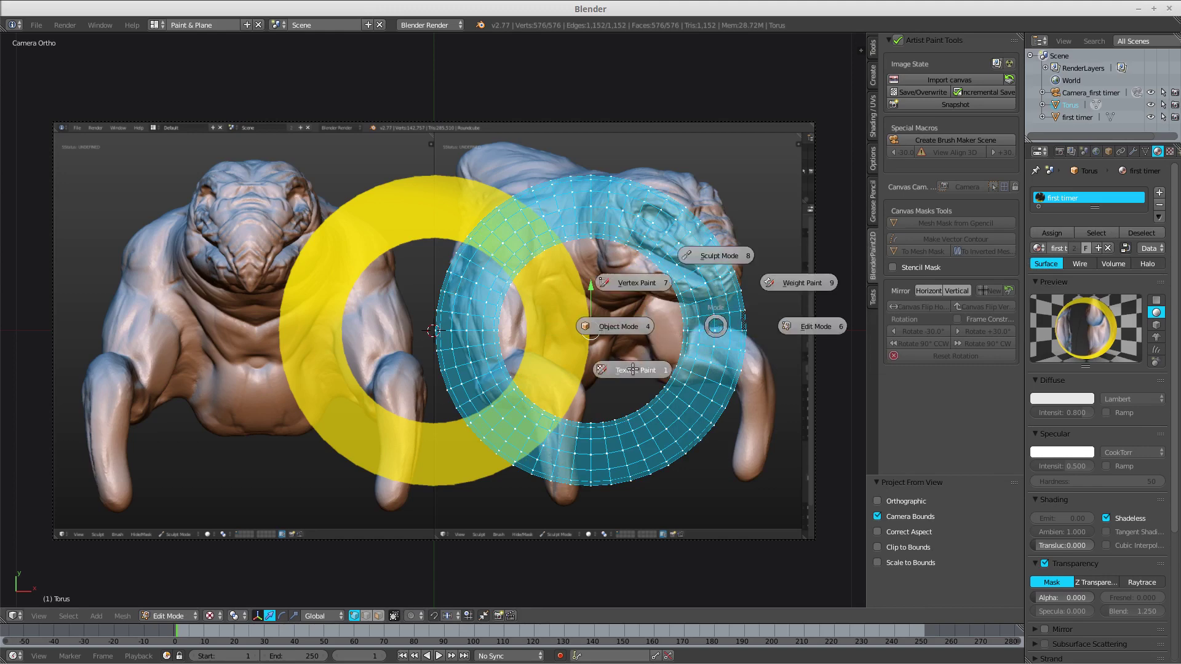
pyautogui.click(716, 364)
pyautogui.moveTo(716, 364)
pyautogui.mouseDown()
pyautogui.moveTo(664, 220)
pyautogui.moveTo(661, 476)
pyautogui.moveTo(726, 394)
pyautogui.mouseUp()
pyautogui.moveTo(670, 350)
pyautogui.mouseDown()
pyautogui.moveTo(615, 394)
pyautogui.moveTo(604, 292)
pyautogui.moveTo(588, 337)
pyautogui.moveTo(611, 329)
pyautogui.mouseUp()
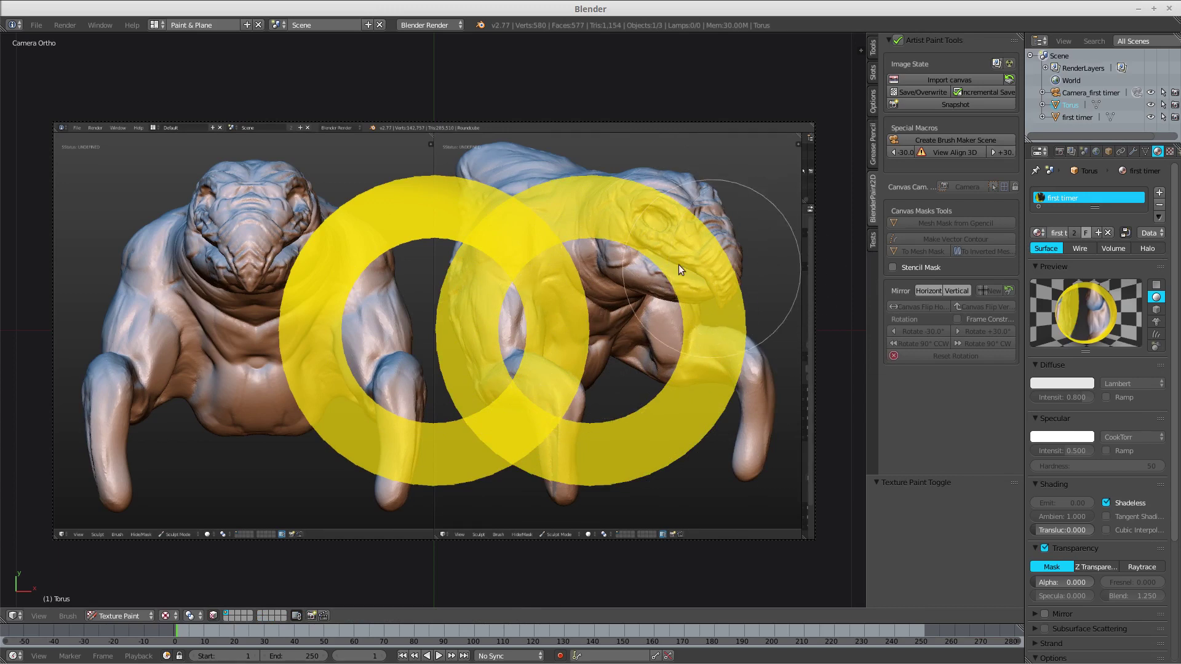
pyautogui.hotkey('ctrl', 'z')
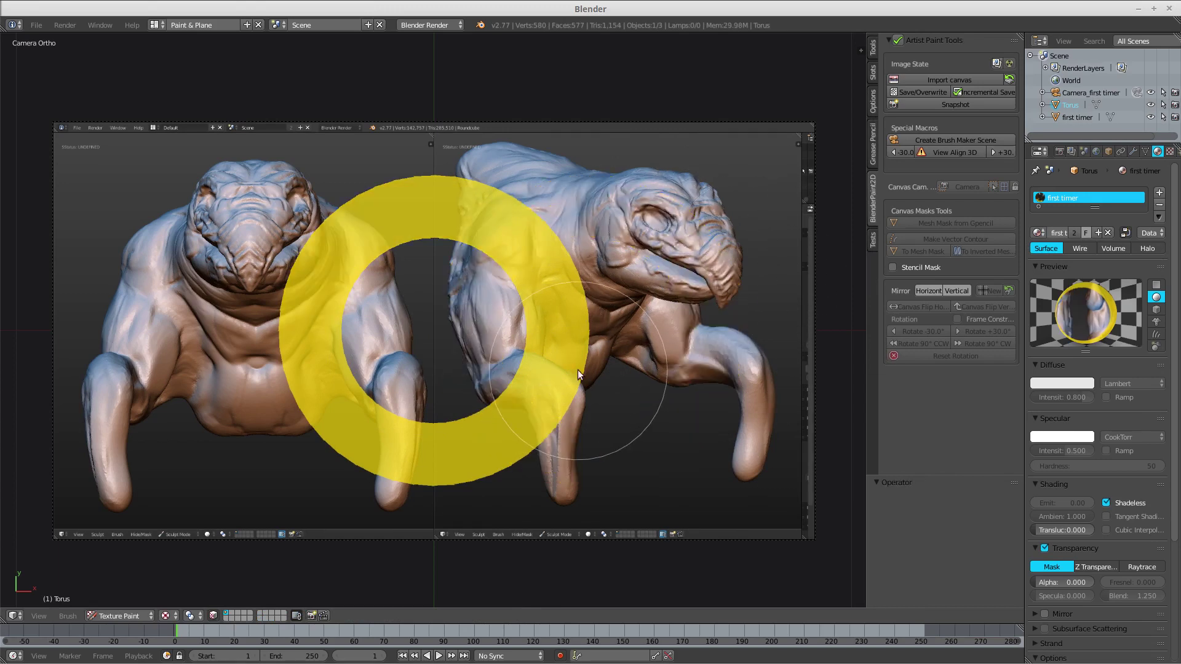
# Repaint the right yellow ring, then move the torus left, reproject the mask and paint there.
pyautogui.hotkey('ctrl', 'z')
pyautogui.moveTo(518, 260)
pyautogui.mouseDown()
pyautogui.moveTo(430, 442)
pyautogui.moveTo(530, 215)
pyautogui.moveTo(591, 481)
pyautogui.moveTo(554, 203)
pyautogui.mouseUp()
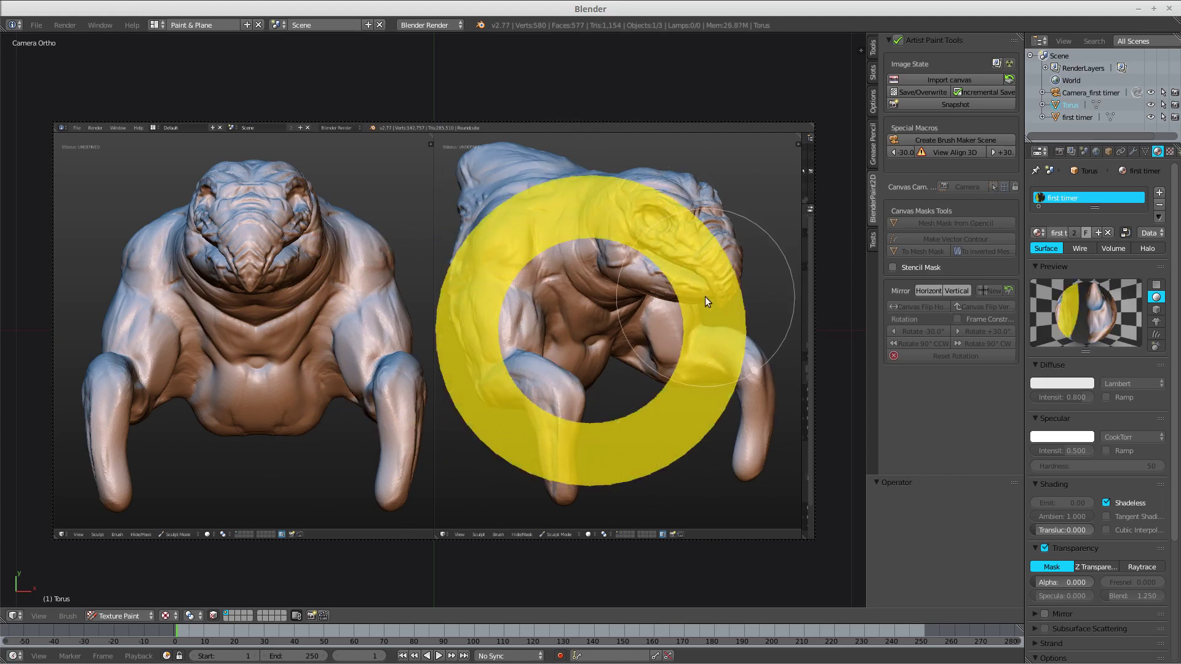
pyautogui.press('Tab')
pyautogui.click(612, 305)
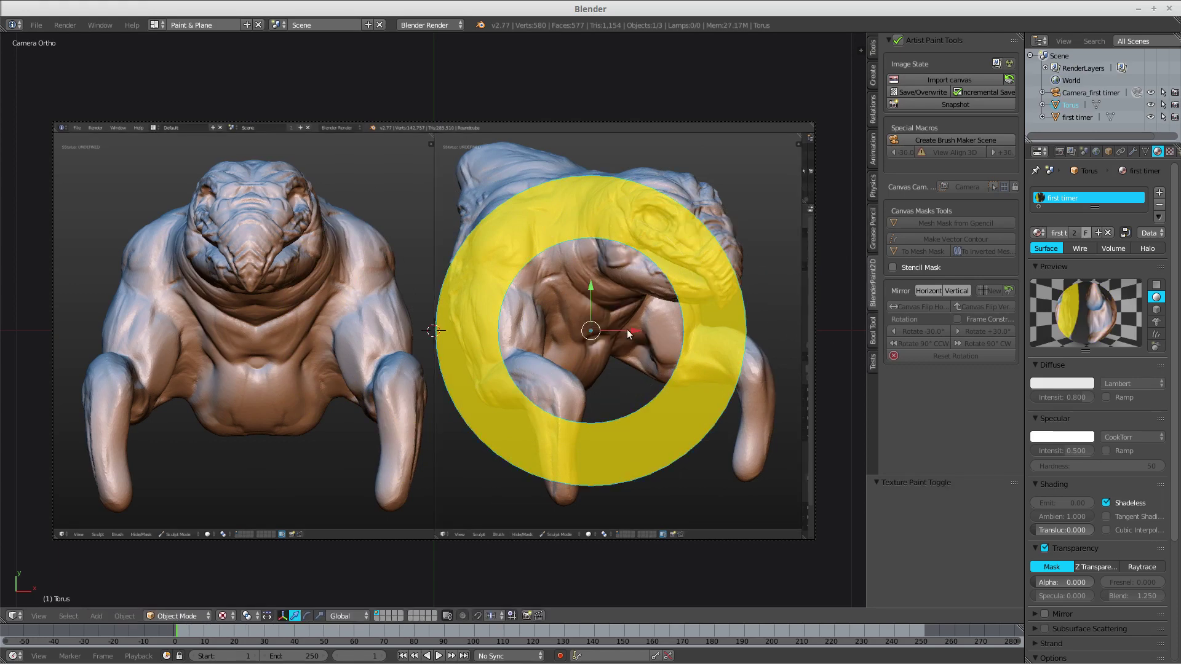
pyautogui.moveTo(629, 327); pyautogui.dragTo(301, 348)
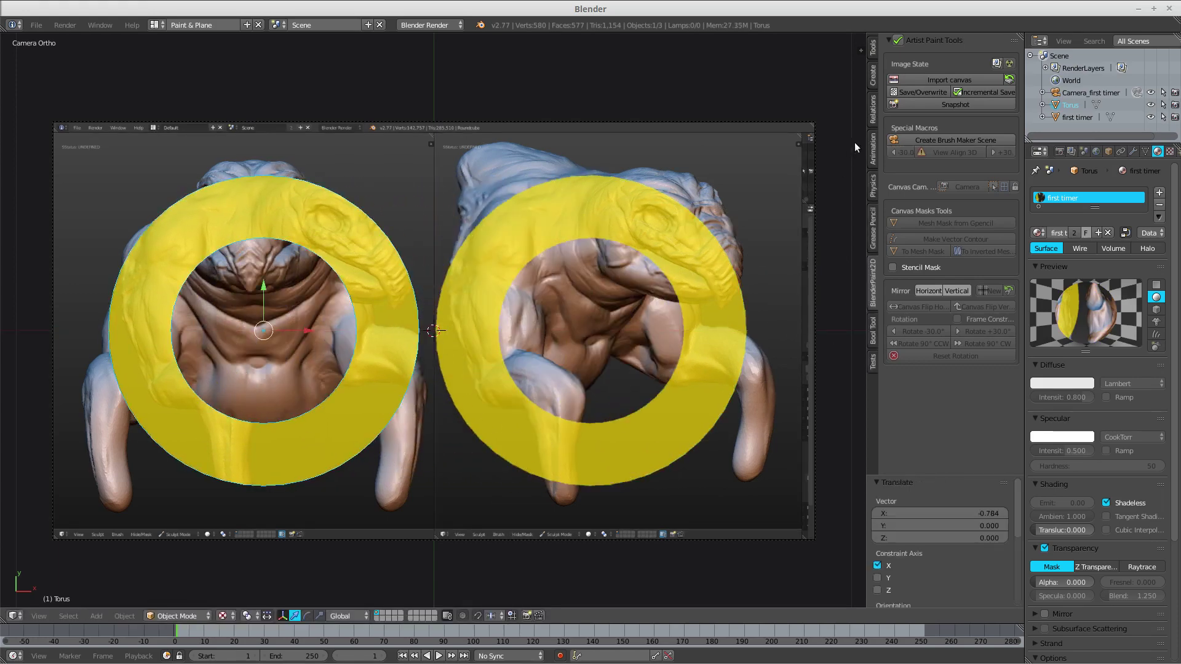
pyautogui.click(873, 362)
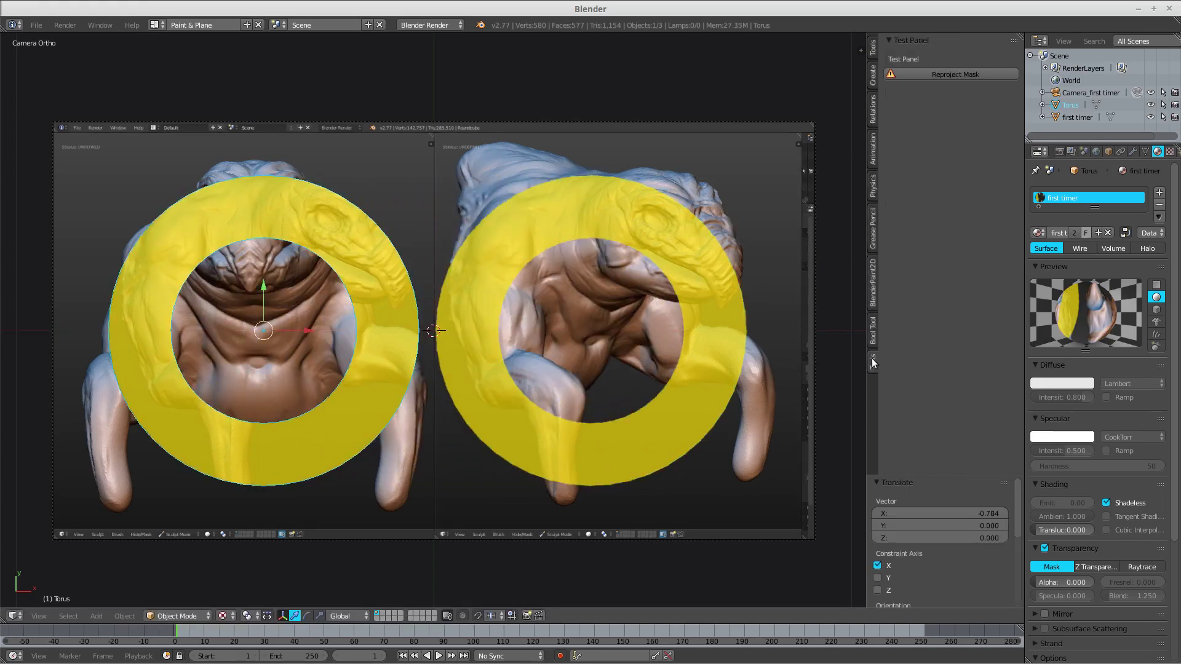
pyautogui.click(935, 76)
pyautogui.moveTo(455, 236)
pyautogui.mouseDown()
pyautogui.moveTo(211, 247)
pyautogui.moveTo(185, 494)
pyautogui.moveTo(402, 355)
pyautogui.moveTo(172, 254)
pyautogui.moveTo(328, 406)
pyautogui.moveTo(359, 283)
pyautogui.mouseUp()
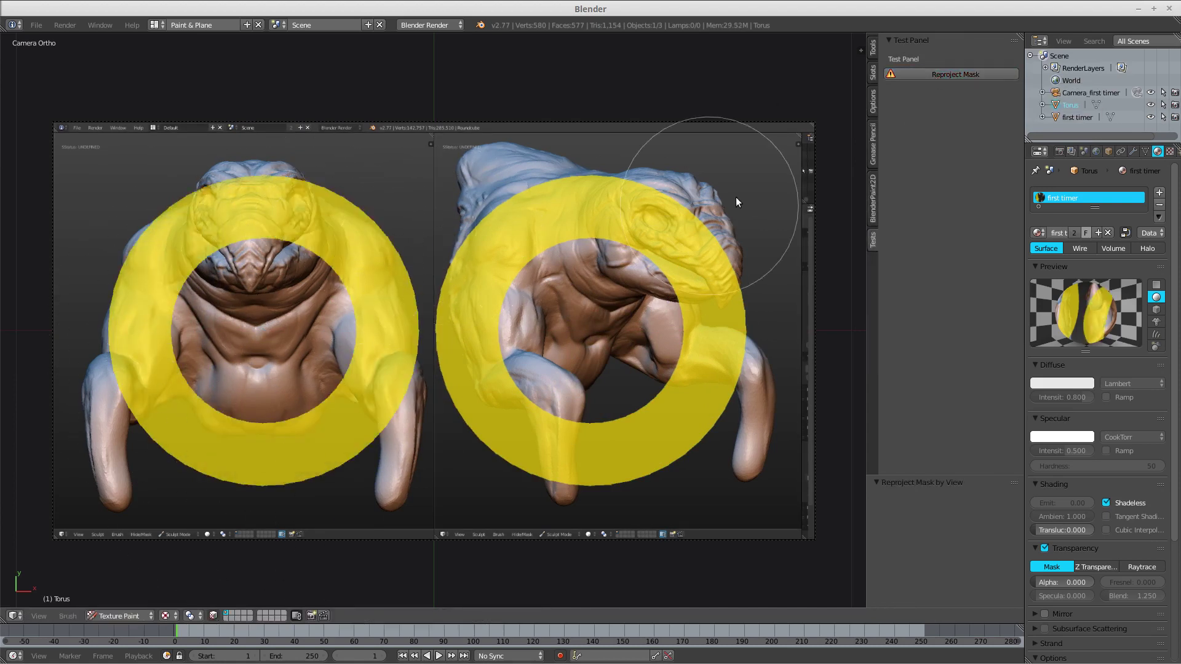
# Move the torus to the canvas middle with G and reproject it as a third ring.
pyautogui.hotkey('ctrl', 'Tab')
pyautogui.click(320, 297)
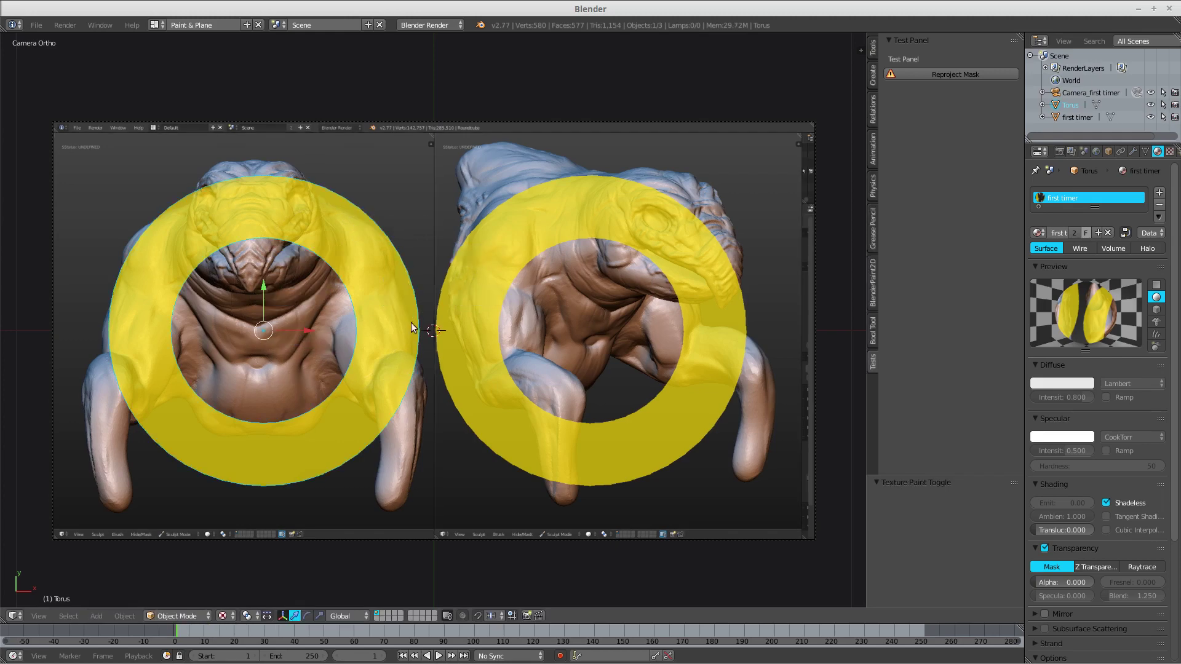
pyautogui.press('g')
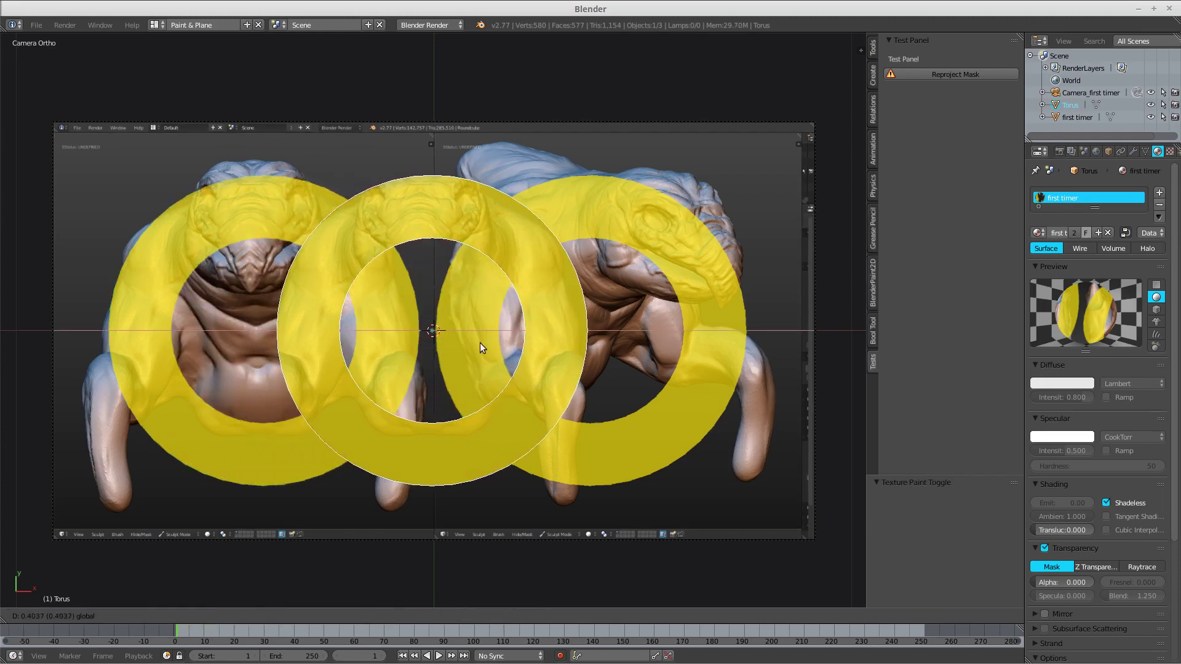
pyautogui.click(486, 340)
pyautogui.click(945, 73)
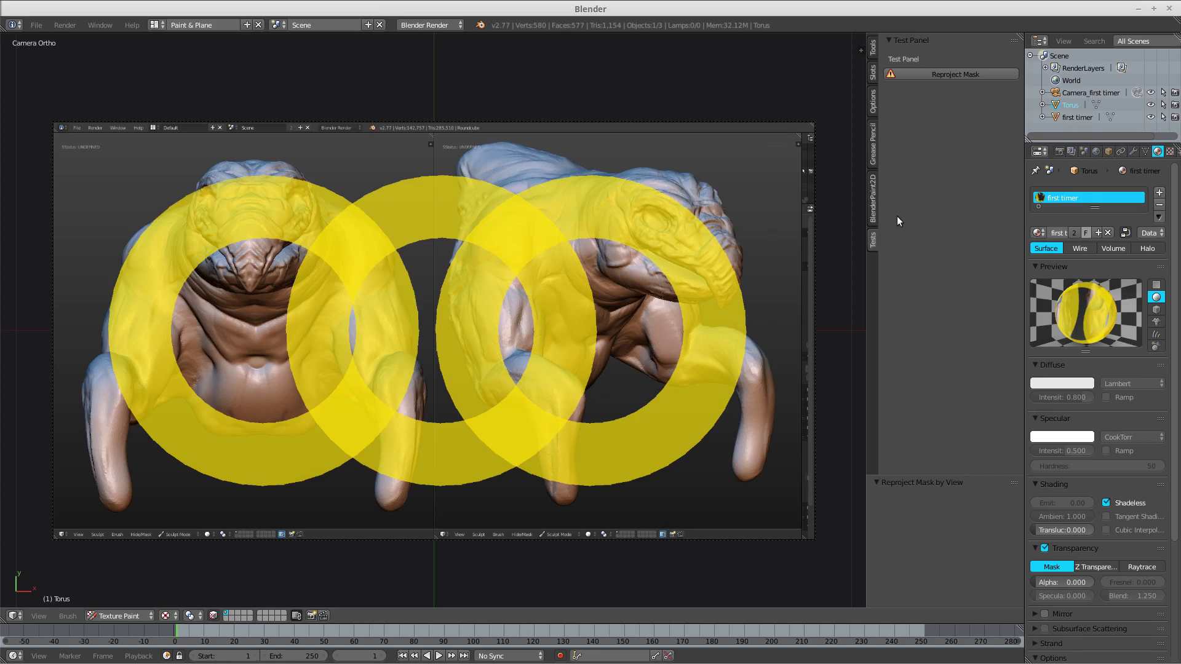
# Show the Artist Paint Tools panel from the BlenderPaint2D tab.
pyautogui.click(873, 204)
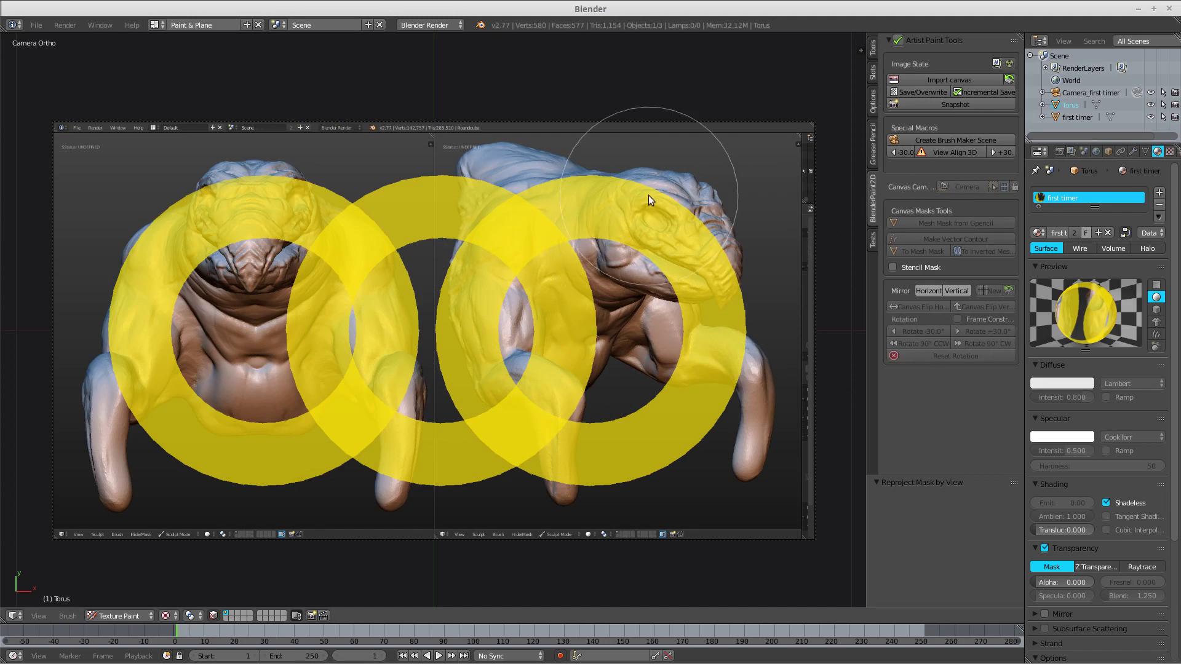
# Rotate the canvas 90° counter-clockwise, reset it, and toggle the canvas camera view lock.
pyautogui.hotkey('ctrl', 'Tab')
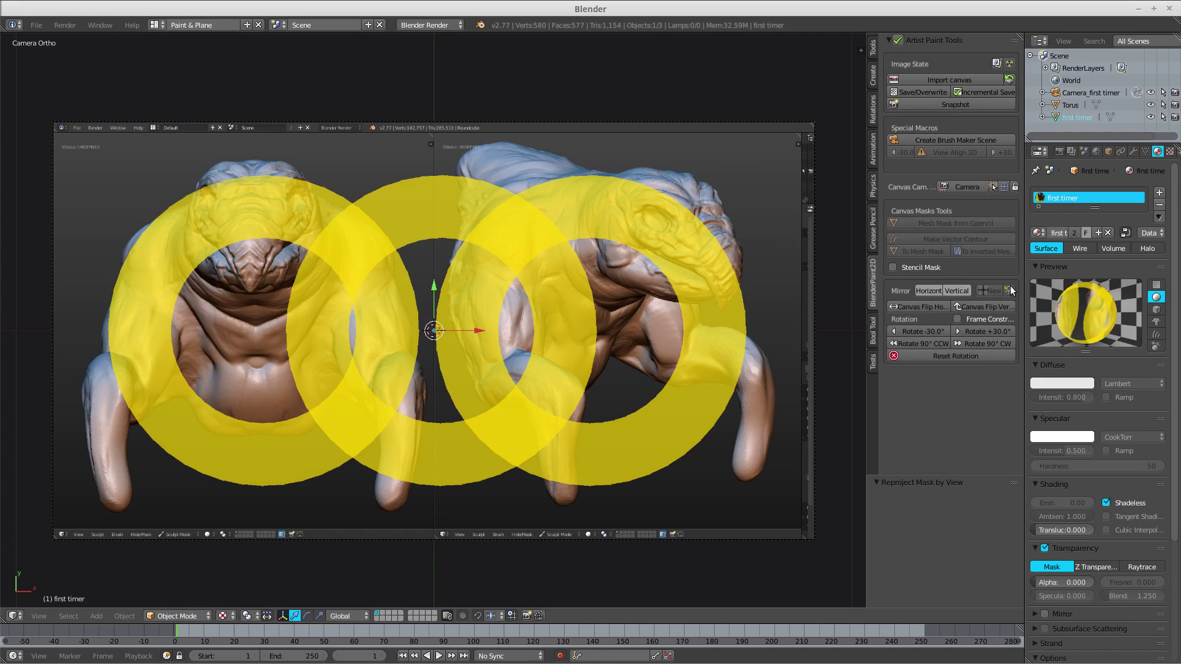
pyautogui.click(924, 342)
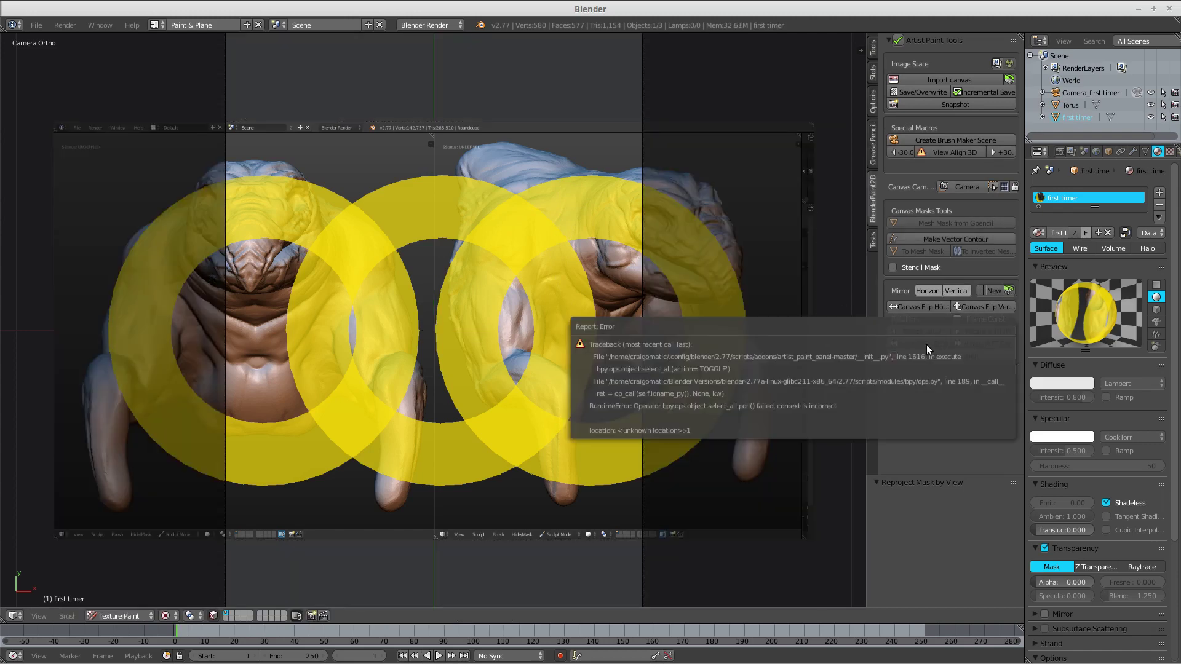
pyautogui.click(922, 355)
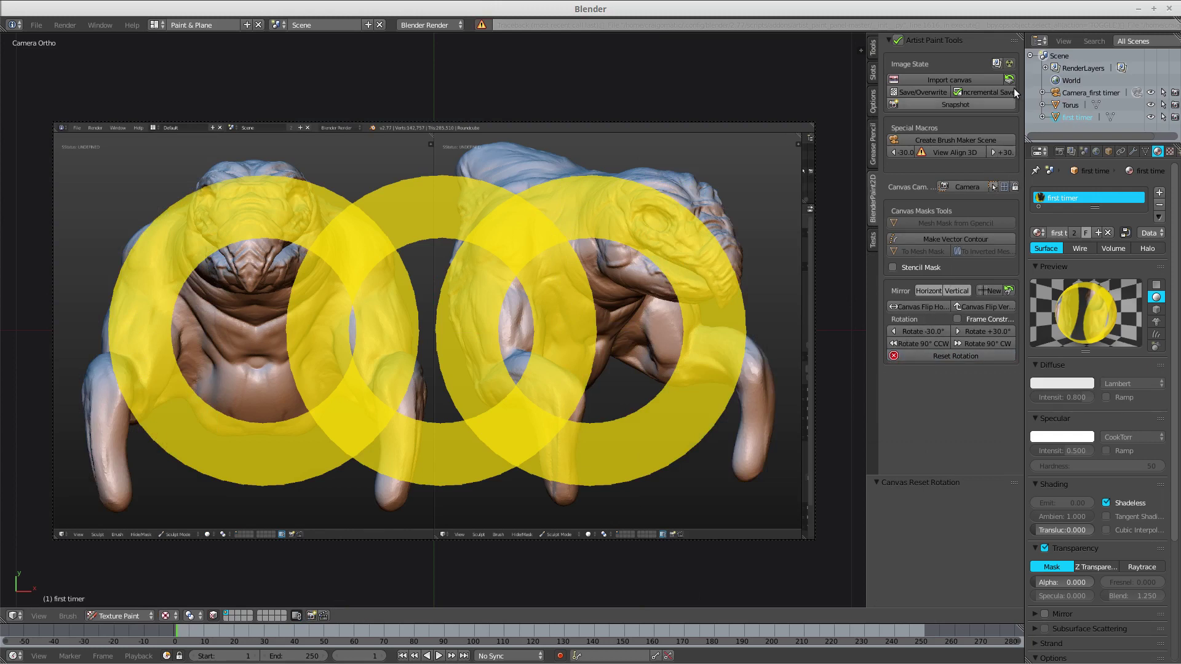
pyautogui.click(1014, 185)
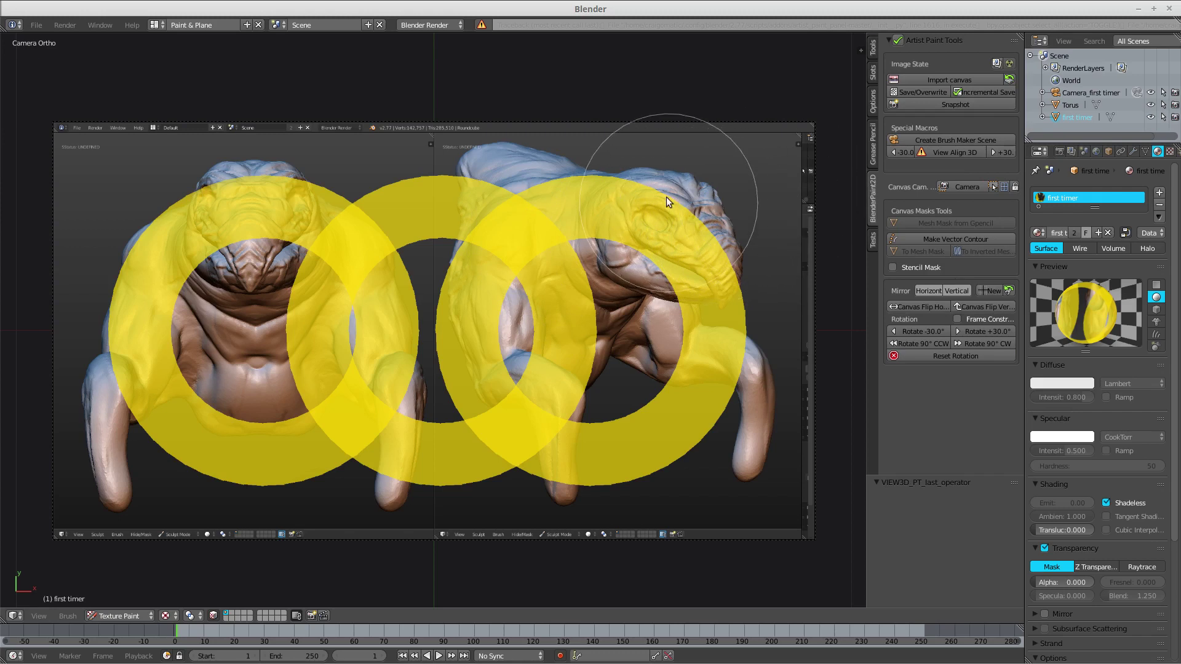
# Paint a test dab at the top-right, flip the canvas and back, then rotate and reset it.
pyautogui.click(736, 151)
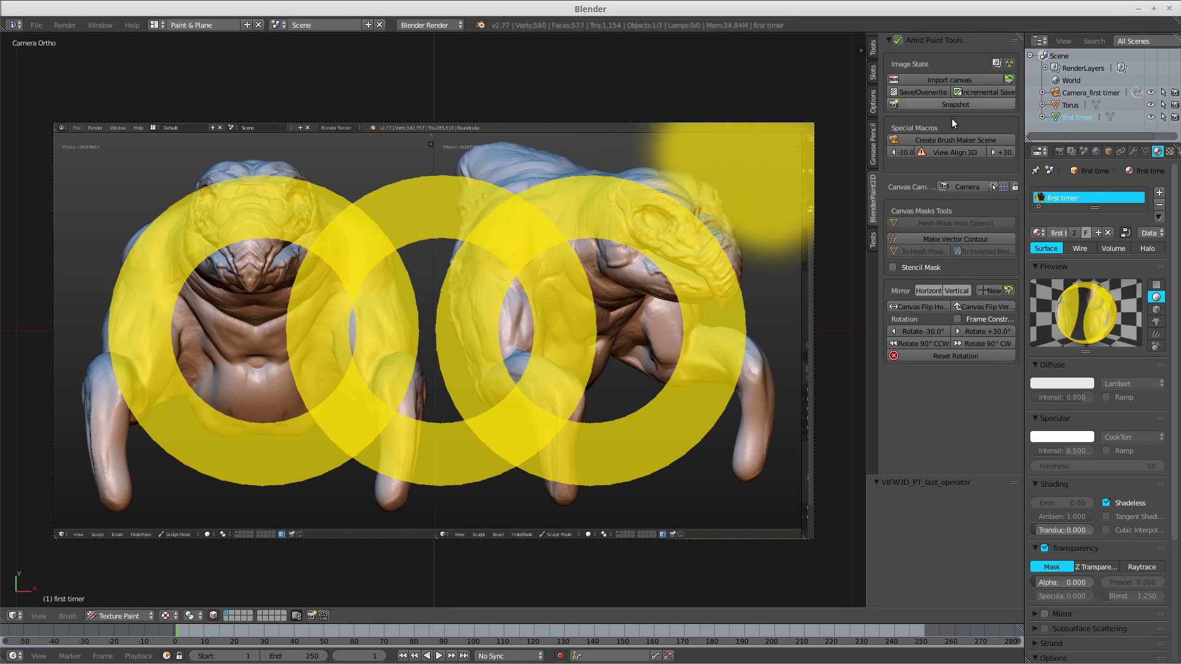
pyautogui.click(928, 305)
pyautogui.click(930, 305)
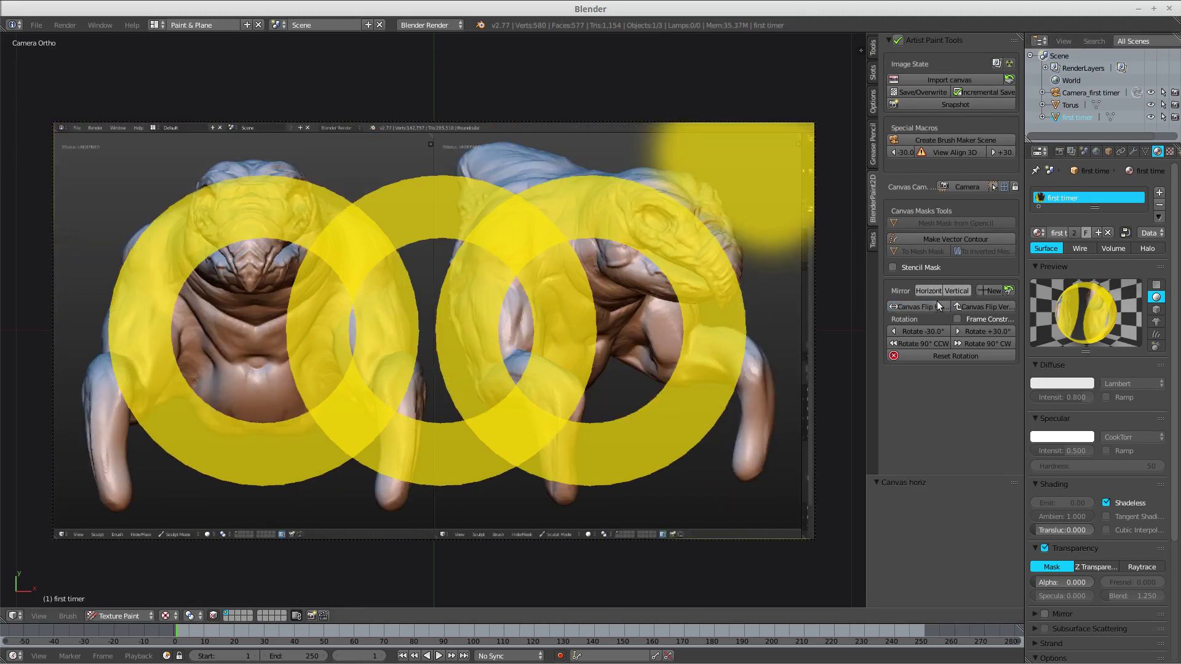
pyautogui.click(928, 333)
pyautogui.click(922, 357)
# Reload the canvas image to clear the yellow rings and return to Object Mode.
pyautogui.click(1009, 80)
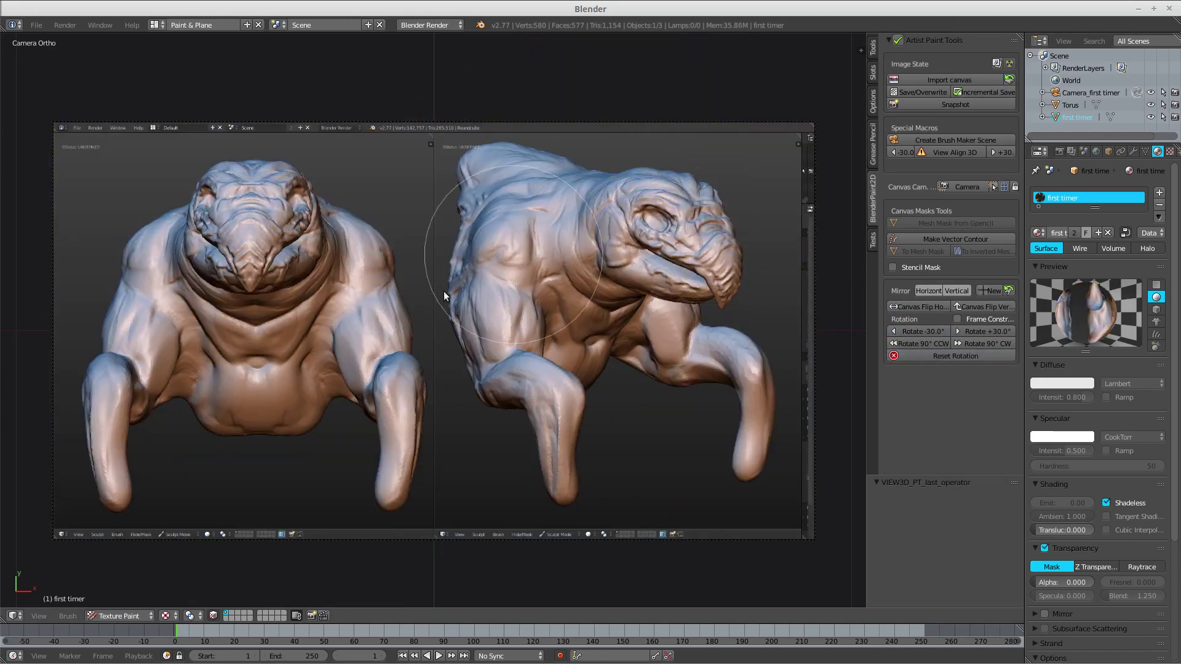
pyautogui.press('Tab')
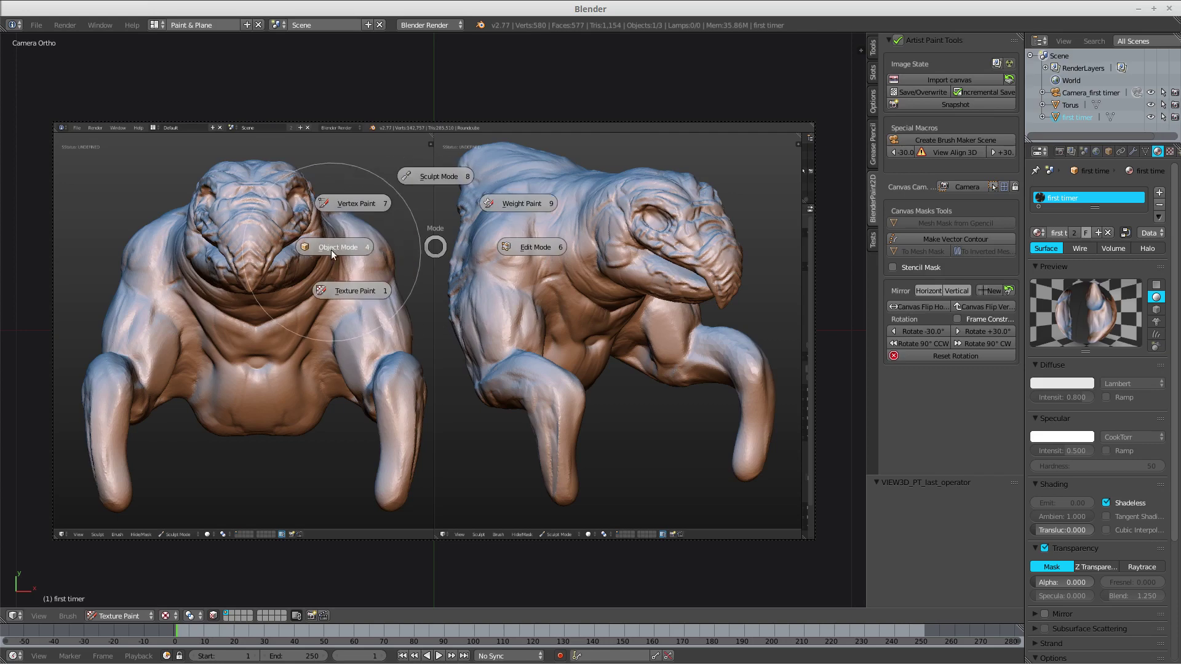
pyautogui.click(441, 273)
pyautogui.press('Tab')
pyautogui.press('Tab')
pyautogui.press('Tab')
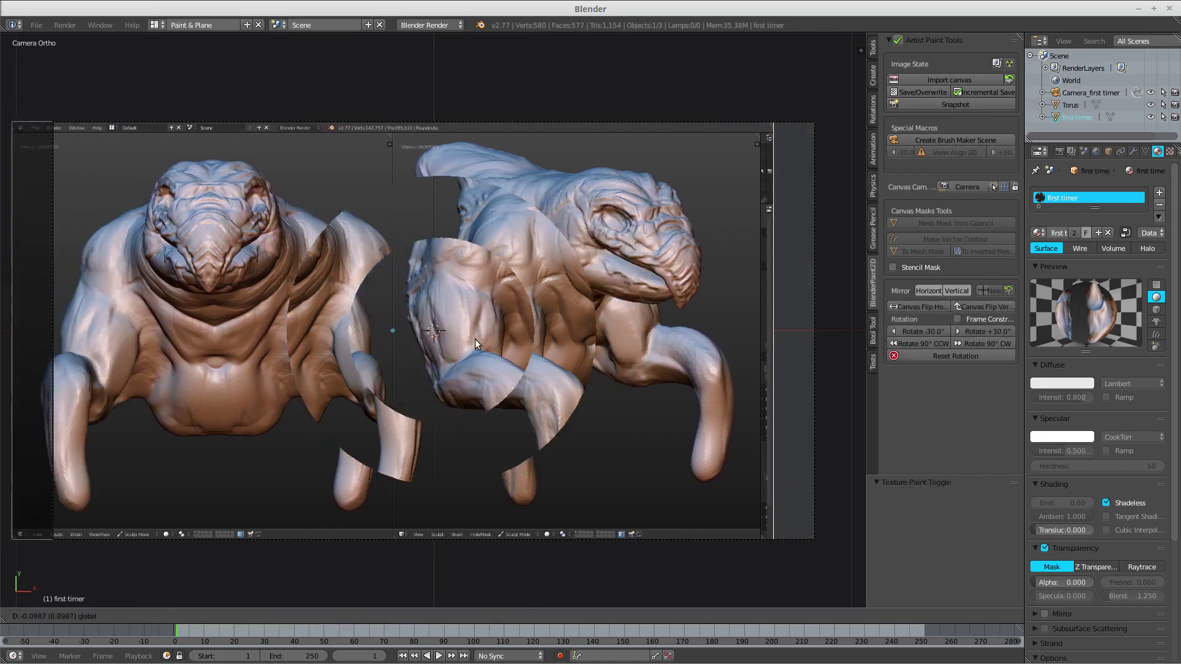
# Select the torus and move it along X to -0.383 over the left creature.
pyautogui.press('Tab')
pyautogui.rightClick(482, 332)
pyautogui.press('Tab')
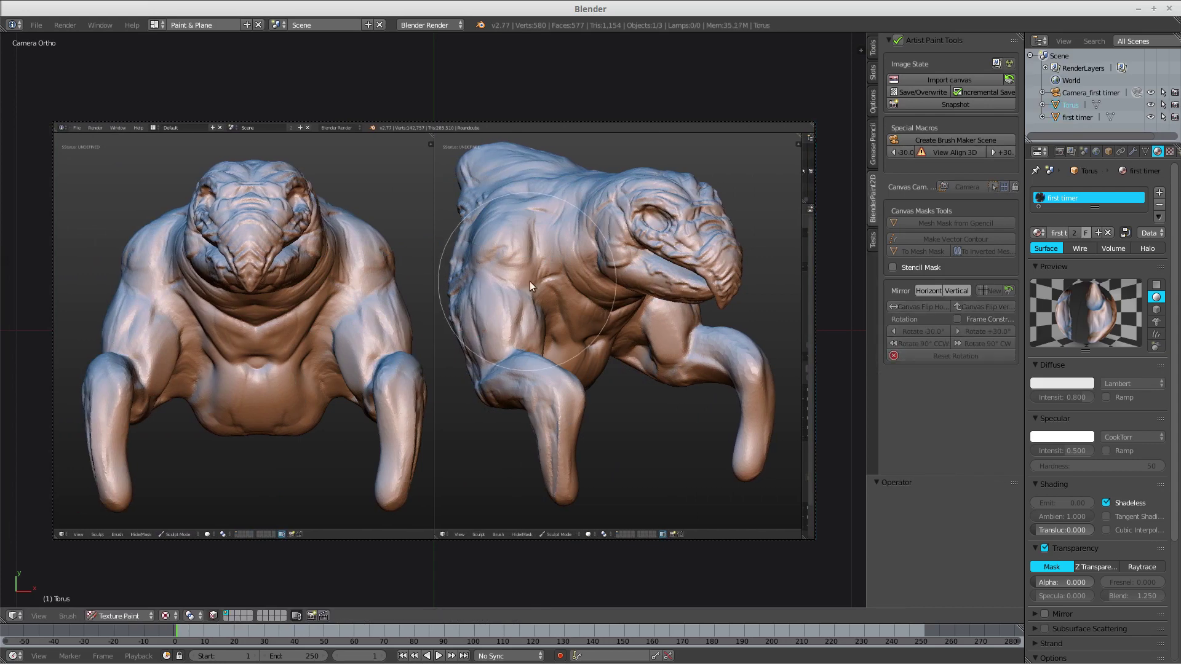
pyautogui.press('Tab')
pyautogui.click(507, 305)
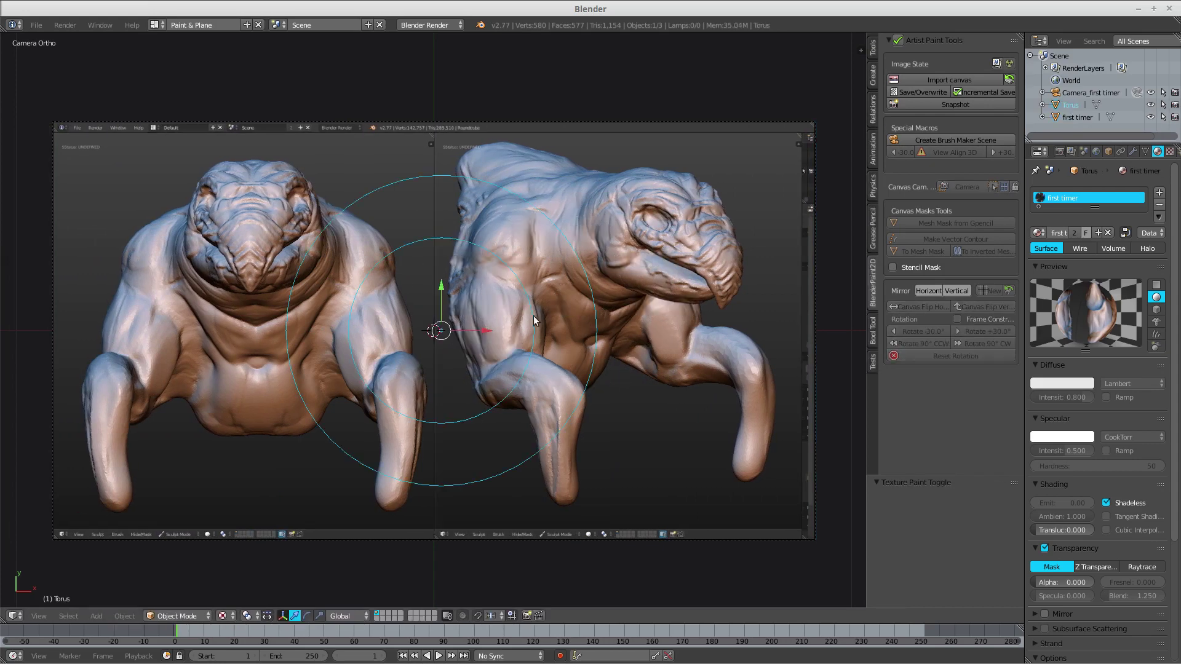
pyautogui.press('g')
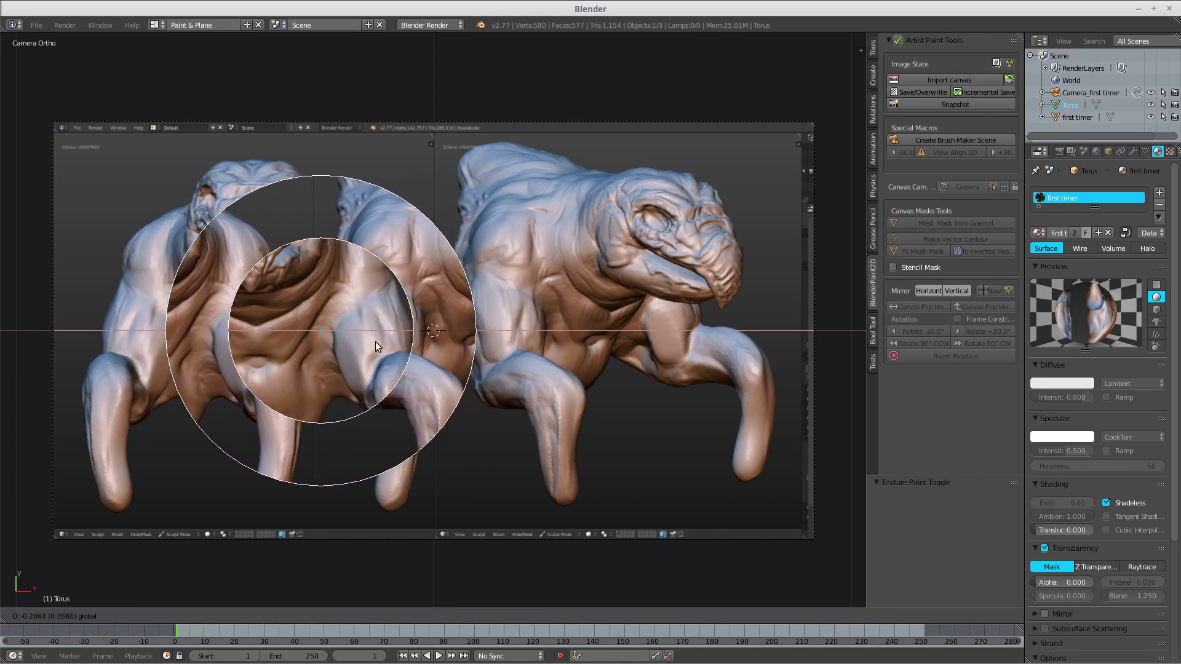
pyautogui.click(352, 352)
pyautogui.moveTo(396, 387)
pyautogui.mouseDown(button='middle')
pyautogui.moveTo(368, 267)
pyautogui.moveTo(389, 301)
pyautogui.moveTo(389, 282)
pyautogui.mouseUp(button='middle')
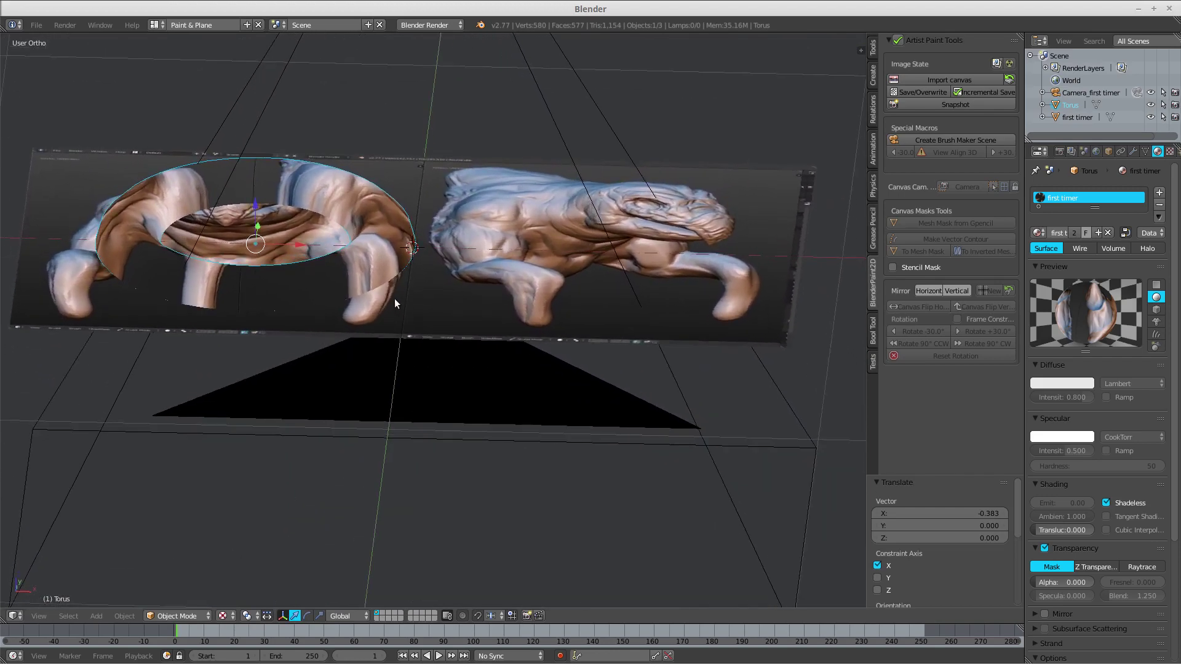
# Show the Bool Tool panel with its Auto and Brush Boolean operations.
pyautogui.click(874, 331)
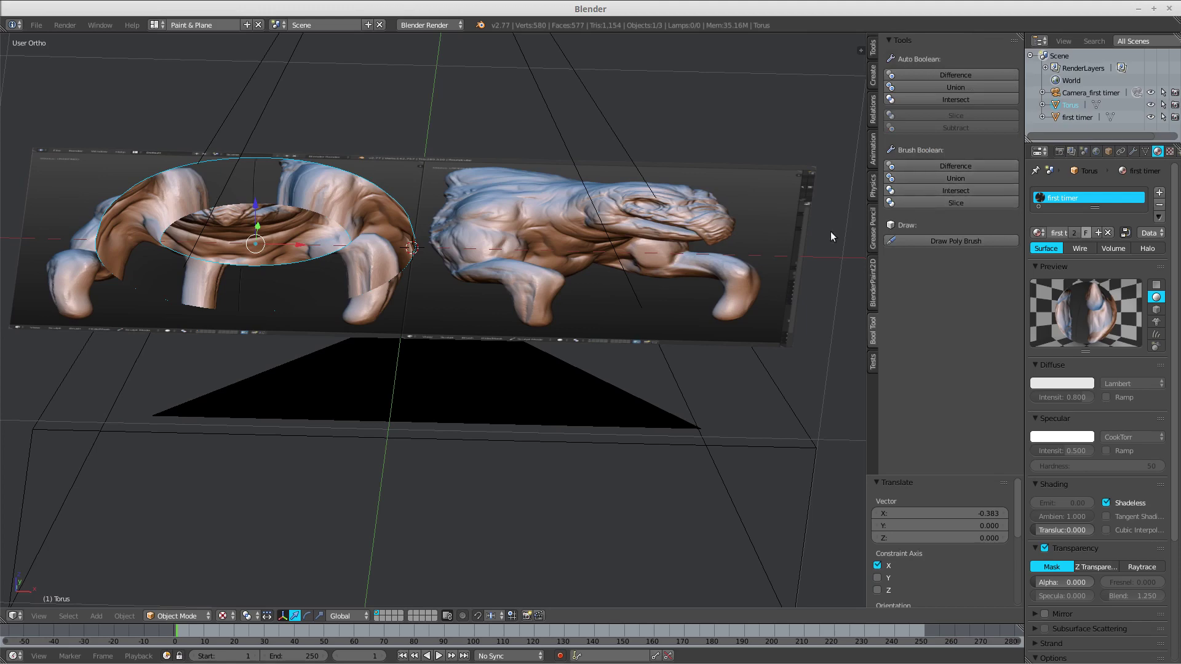
pyautogui.moveTo(447, 286); pyautogui.dragTo(455, 290, button='middle')
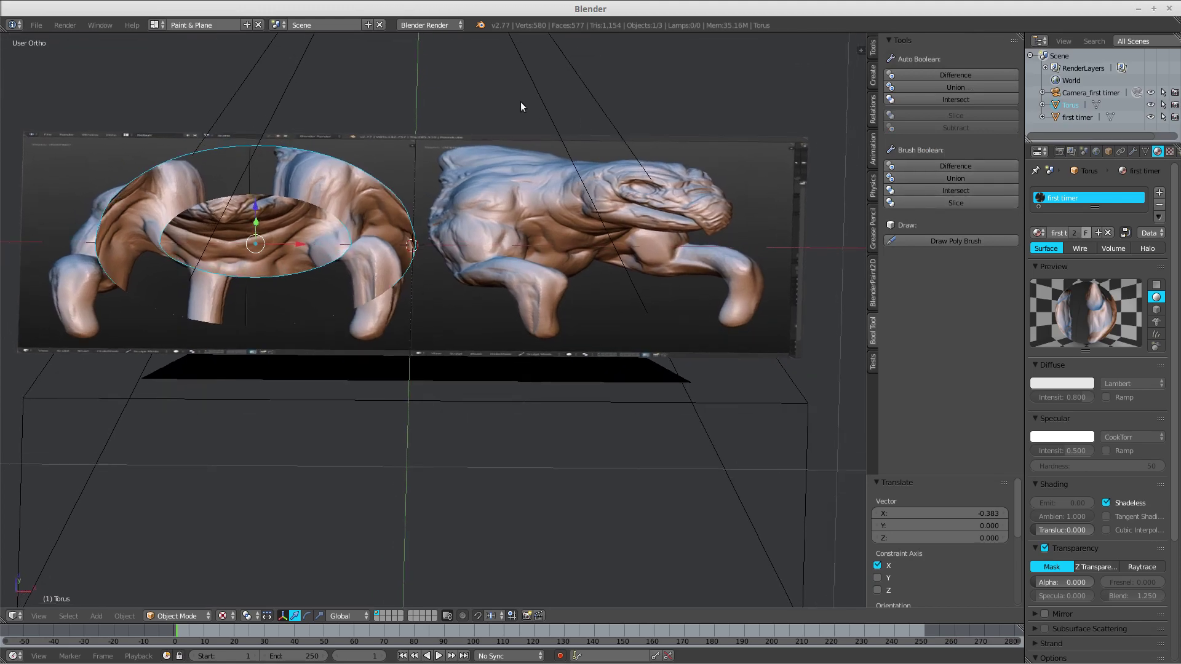
pyautogui.click(156, 26)
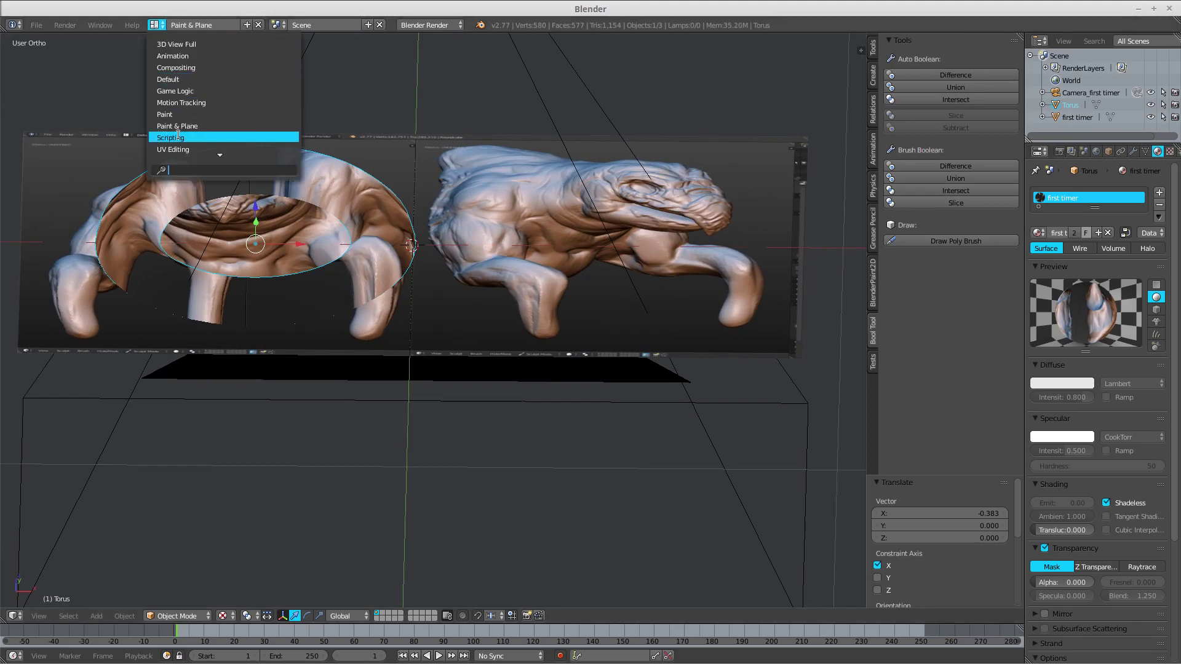
# In the Scripting layout, open object_reproject_mask.py-master's __init__.py in the text editor.
pyautogui.click(214, 127)
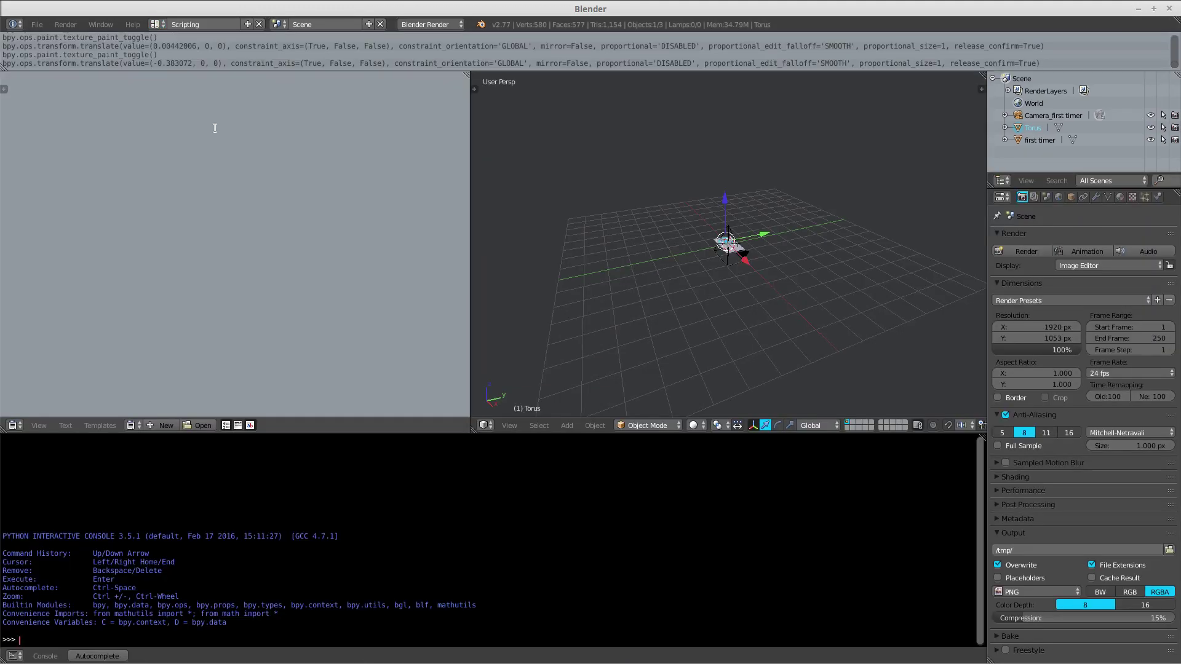
pyautogui.click(196, 426)
pyautogui.click(43, 281)
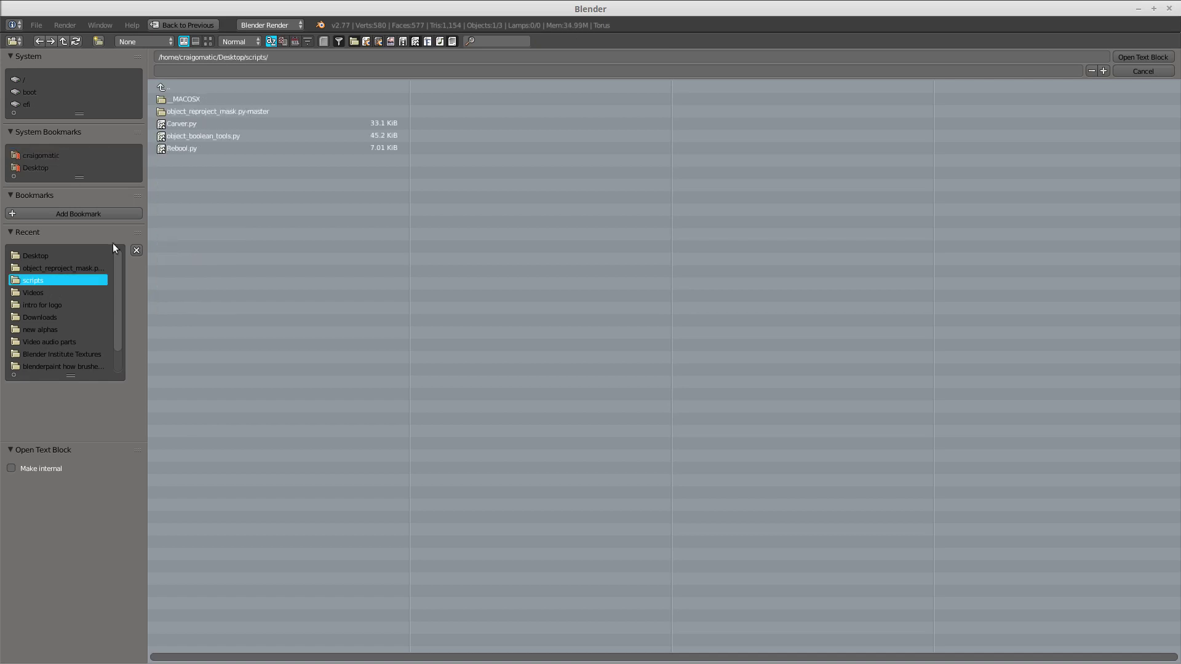
pyautogui.click(197, 113)
pyautogui.click(195, 101)
pyautogui.click(1127, 57)
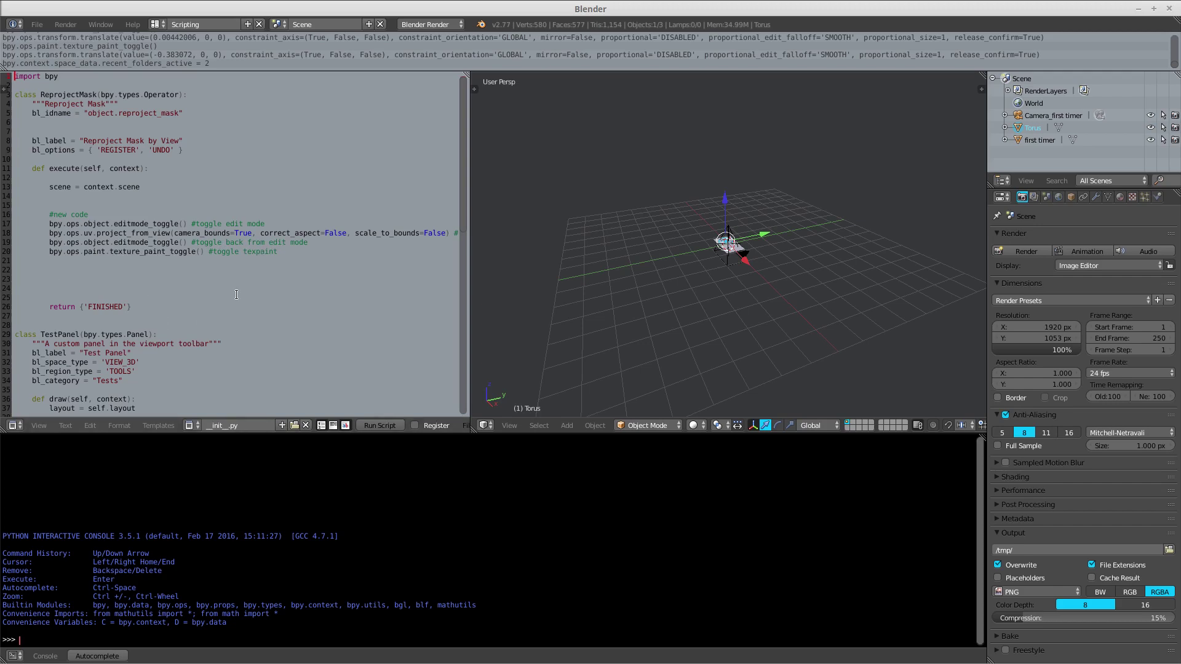
pyautogui.click(158, 25)
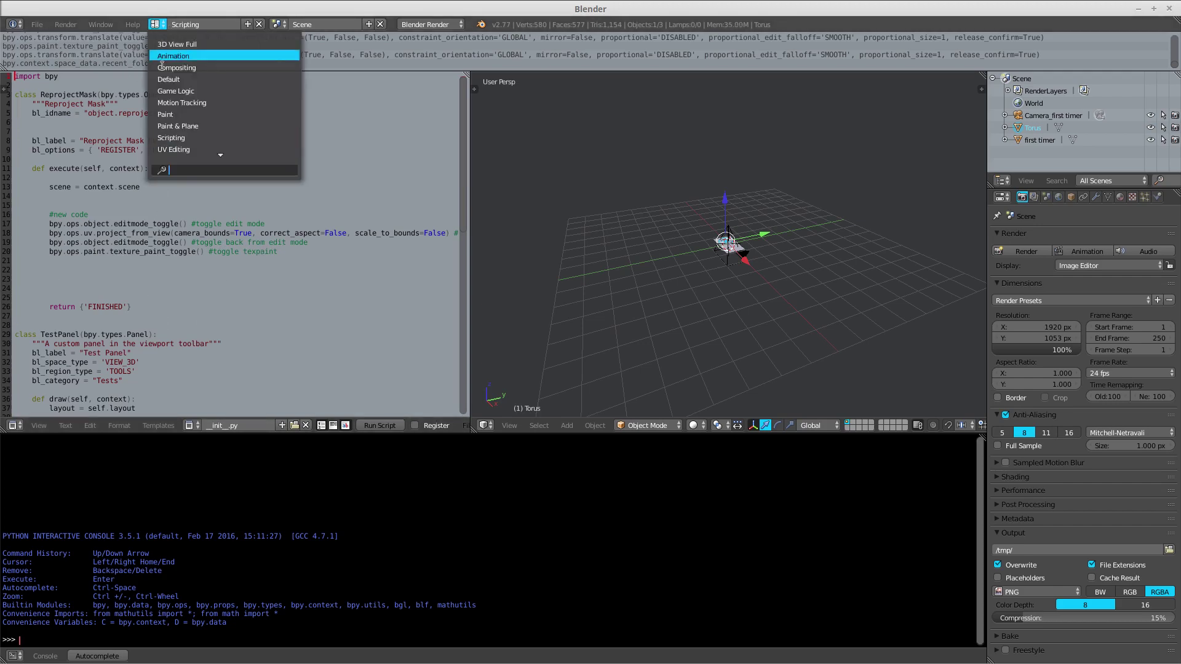
# Return to the Paint & Plane layout and orbit to look down at the image plane.
pyautogui.click(182, 126)
pyautogui.moveTo(428, 228)
pyautogui.mouseDown(button='middle')
pyautogui.moveTo(432, 193)
pyautogui.moveTo(419, 212)
pyautogui.moveTo(430, 214)
pyautogui.moveTo(393, 226)
pyautogui.moveTo(402, 233)
pyautogui.mouseUp(button='middle')
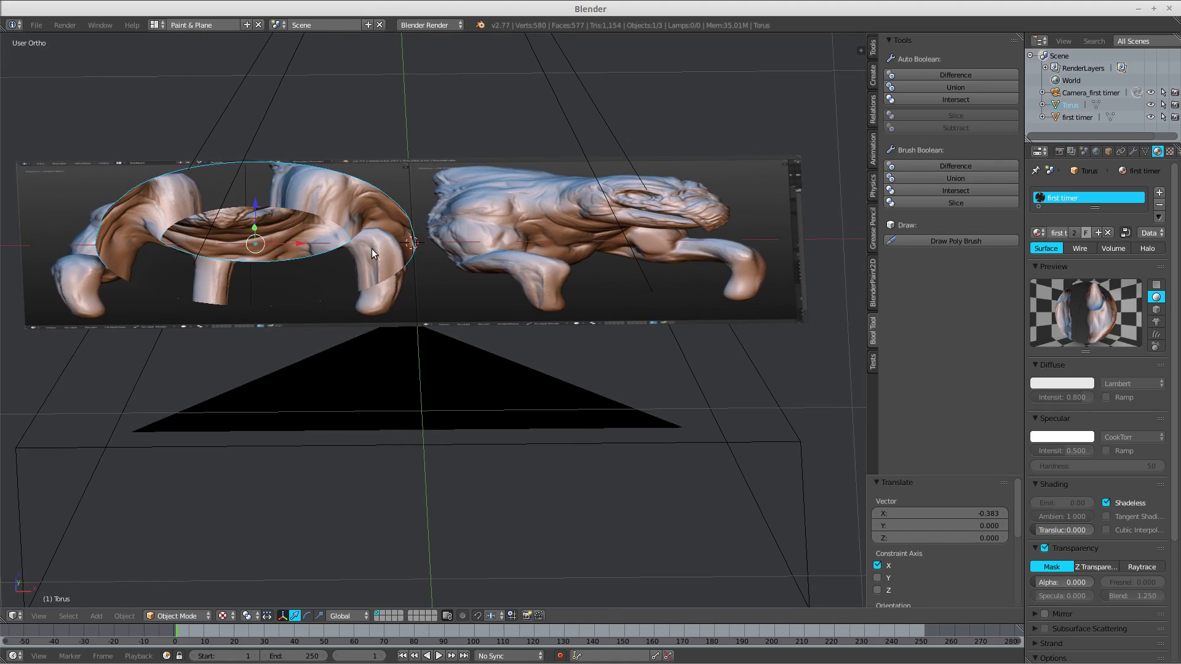
pyautogui.moveTo(371, 248)
pyautogui.mouseDown(button='middle')
pyautogui.moveTo(353, 253)
pyautogui.moveTo(367, 253)
pyautogui.mouseUp(button='middle')
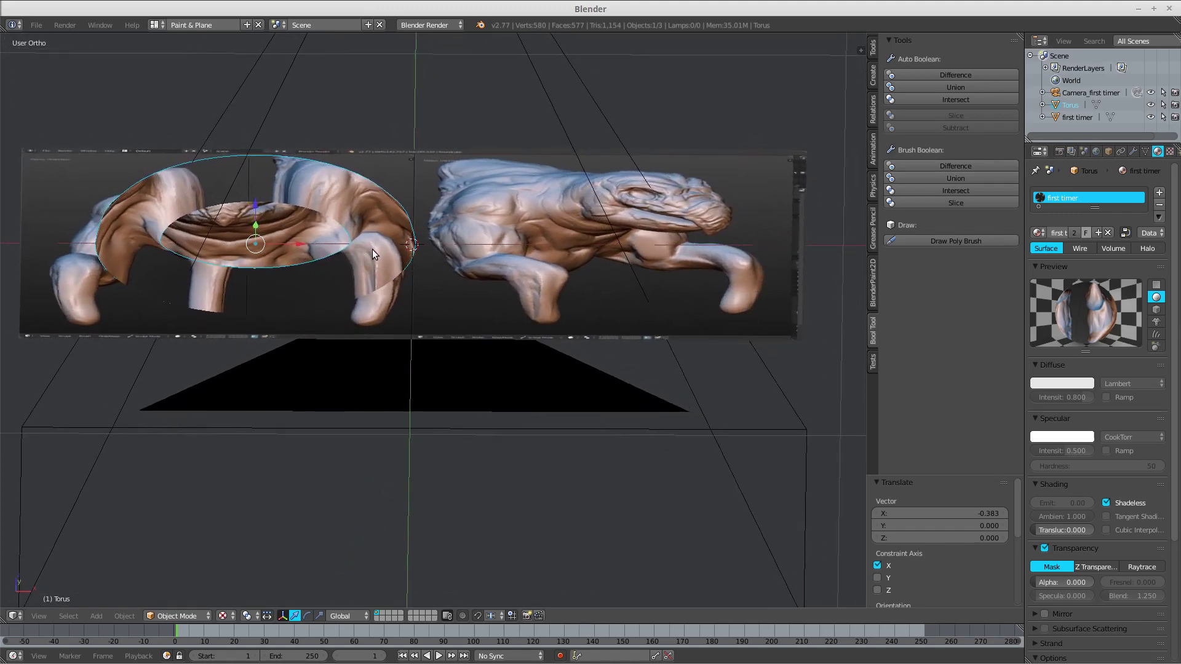
# Duplicate the torus ring, move the copy right along X and stretch it along Z.
pyautogui.hotkey('shift', 'd')
pyautogui.press('Escape')
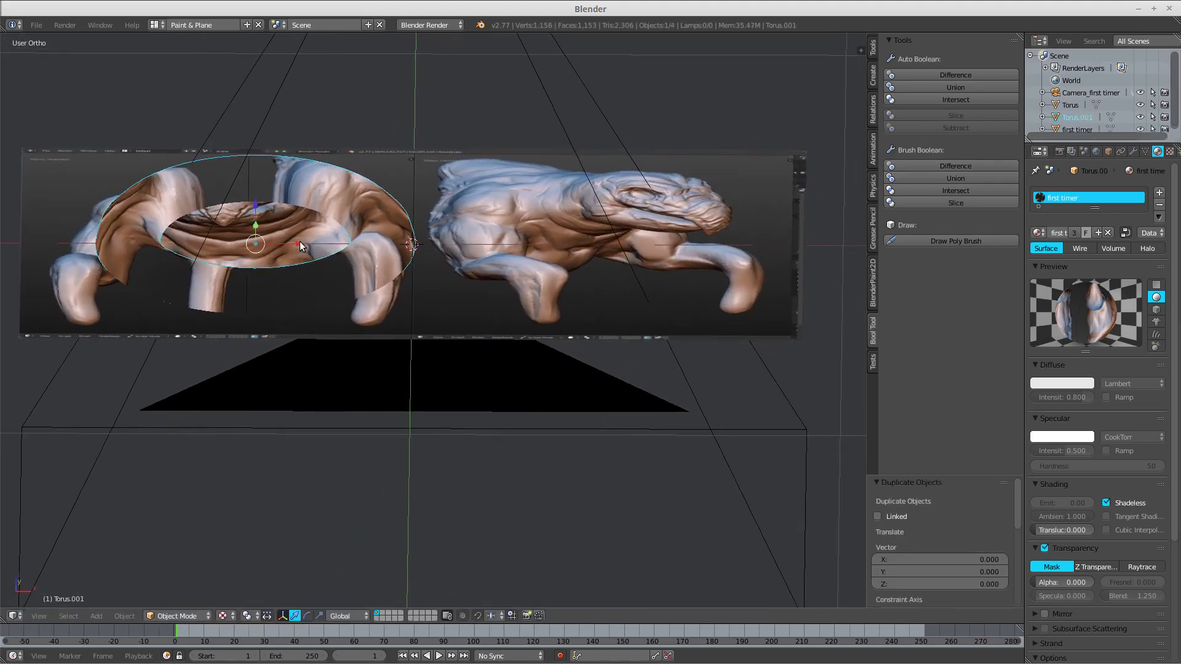
pyautogui.moveTo(300, 241); pyautogui.dragTo(467, 265)
pyautogui.press('s')
pyautogui.press('z')
pyautogui.click(517, 300)
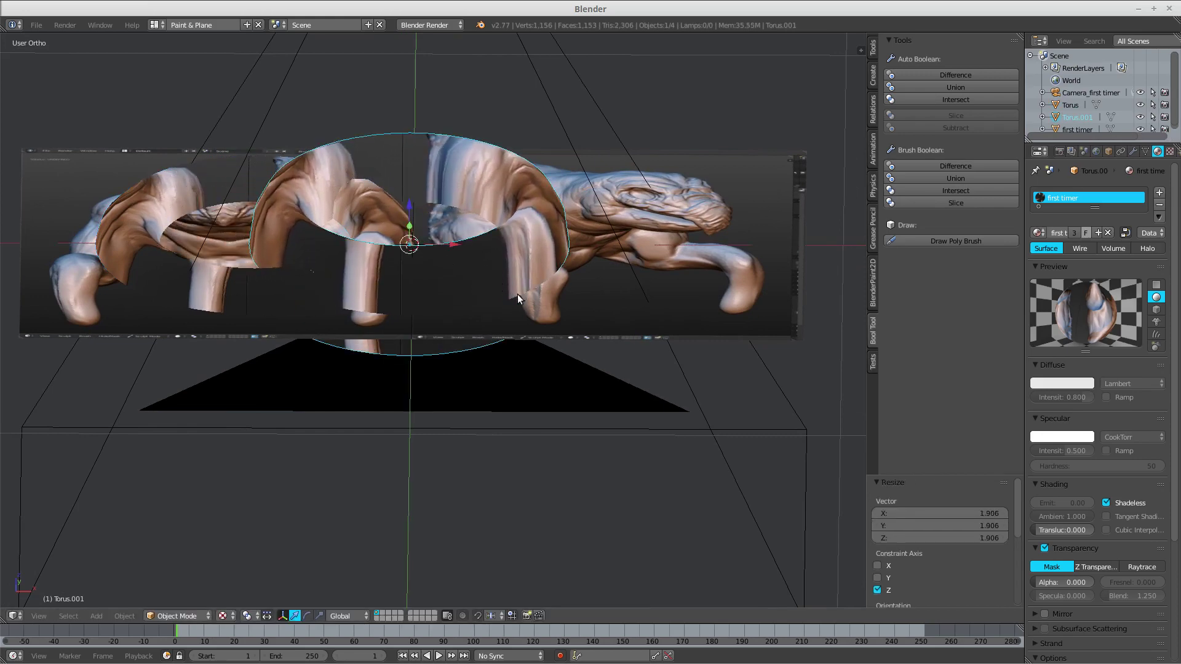
# Make the duplicate ring a Bool Tool difference cutter for the original torus.
pyautogui.moveTo(518, 300); pyautogui.dragTo(381, 273, button='middle')
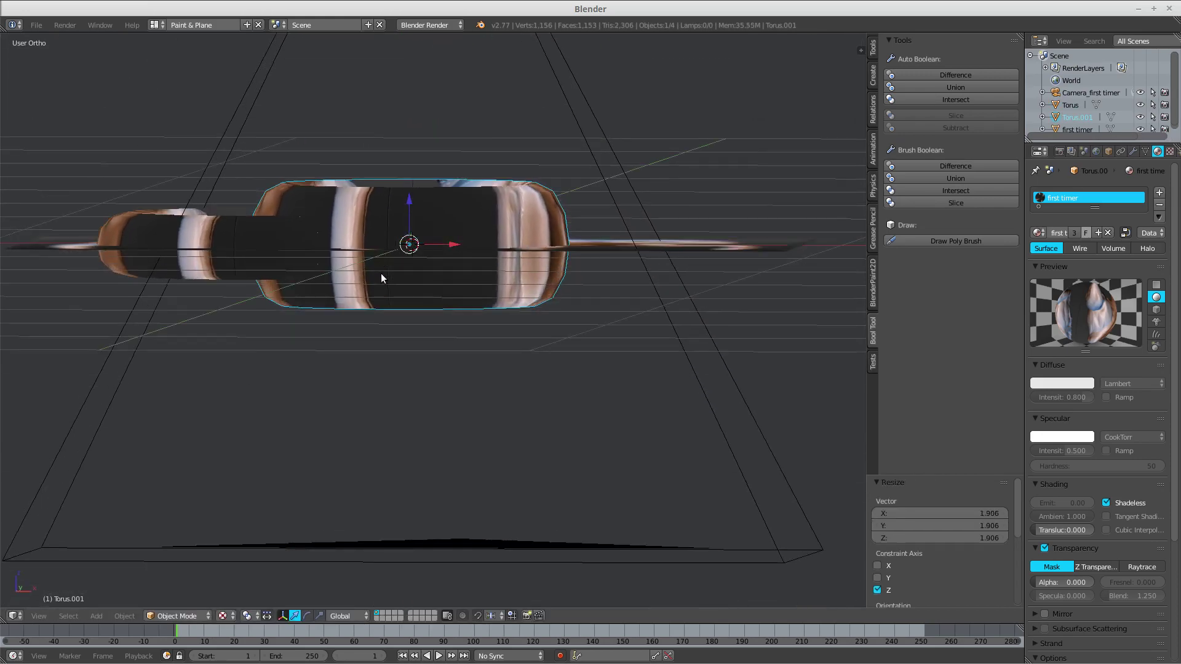
pyautogui.moveTo(277, 251); pyautogui.dragTo(271, 276, button='middle')
pyautogui.keyDown('shift'); pyautogui.rightClick(248, 258); pyautogui.keyUp('shift')
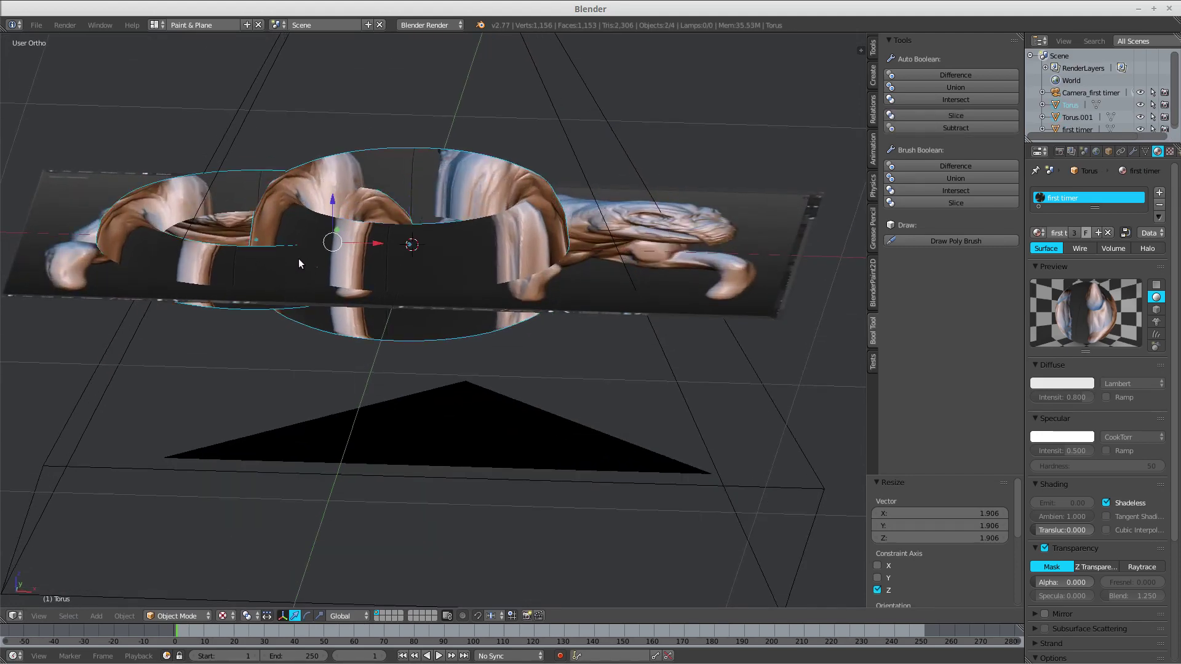
pyautogui.click(946, 164)
# Select only the torus and show the Test Panel with Reproject Mask.
pyautogui.moveTo(456, 216)
pyautogui.mouseDown(button='middle')
pyautogui.moveTo(469, 330)
pyautogui.moveTo(467, 254)
pyautogui.moveTo(459, 261)
pyautogui.moveTo(434, 227)
pyautogui.moveTo(445, 206)
pyautogui.mouseUp(button='middle')
pyautogui.rightClick(387, 197)
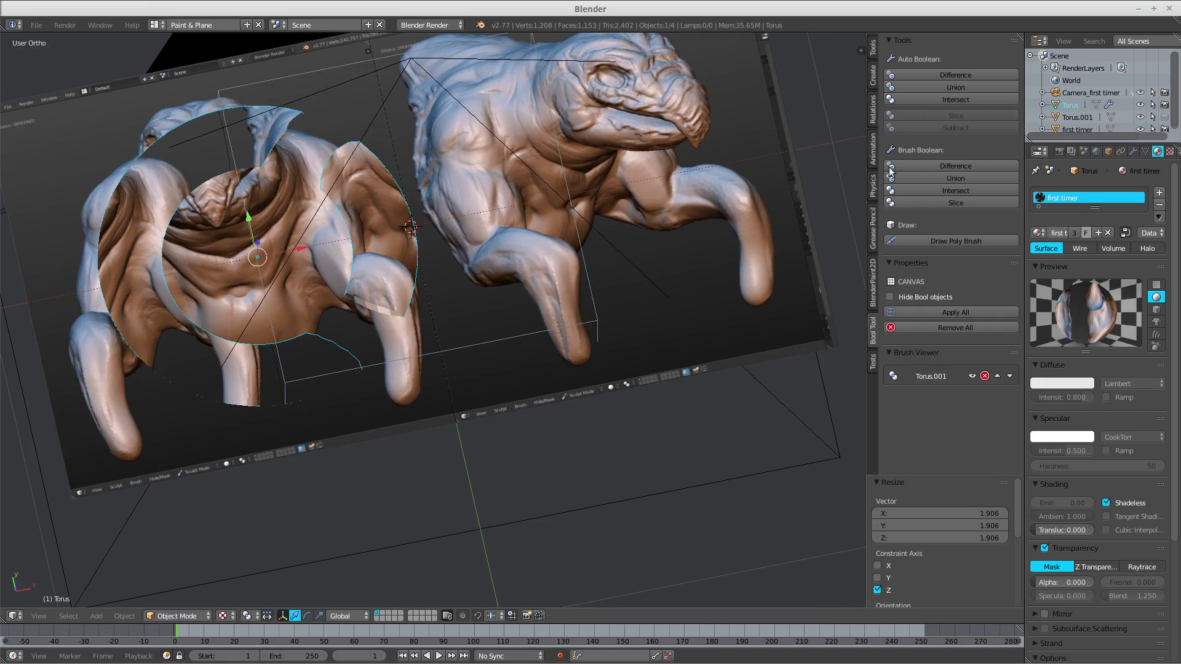
pyautogui.click(873, 363)
# Reproject the mask from the camera view and paint a solid yellow ring on the left creature.
pyautogui.click(961, 75)
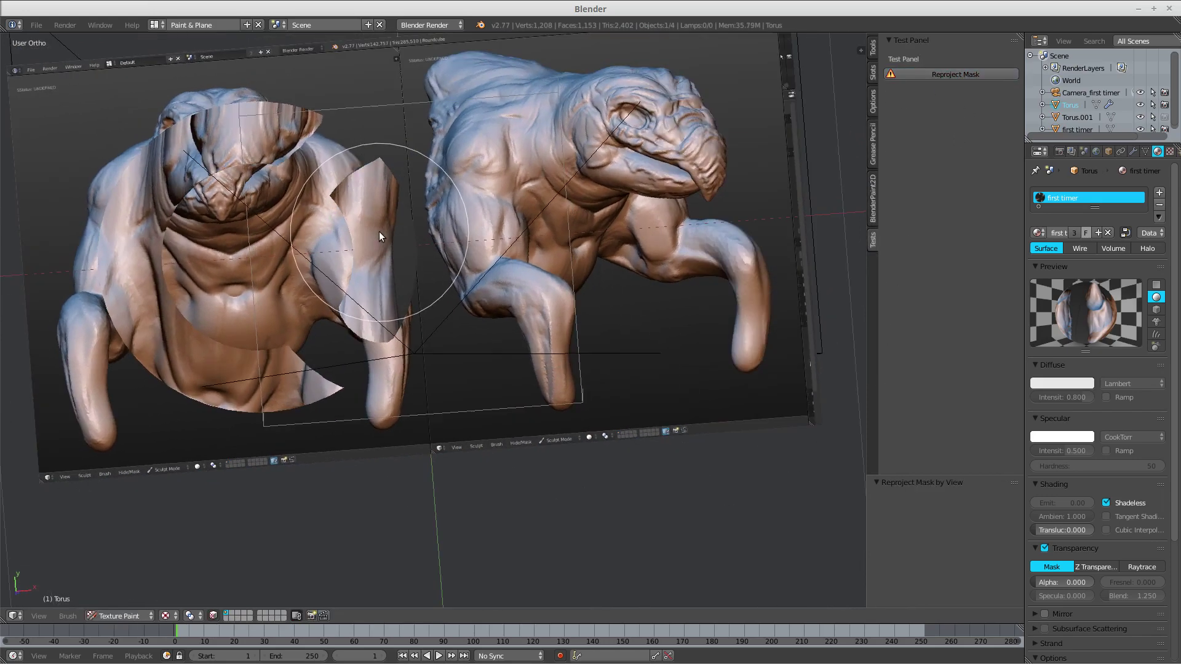
pyautogui.press('KP_0')
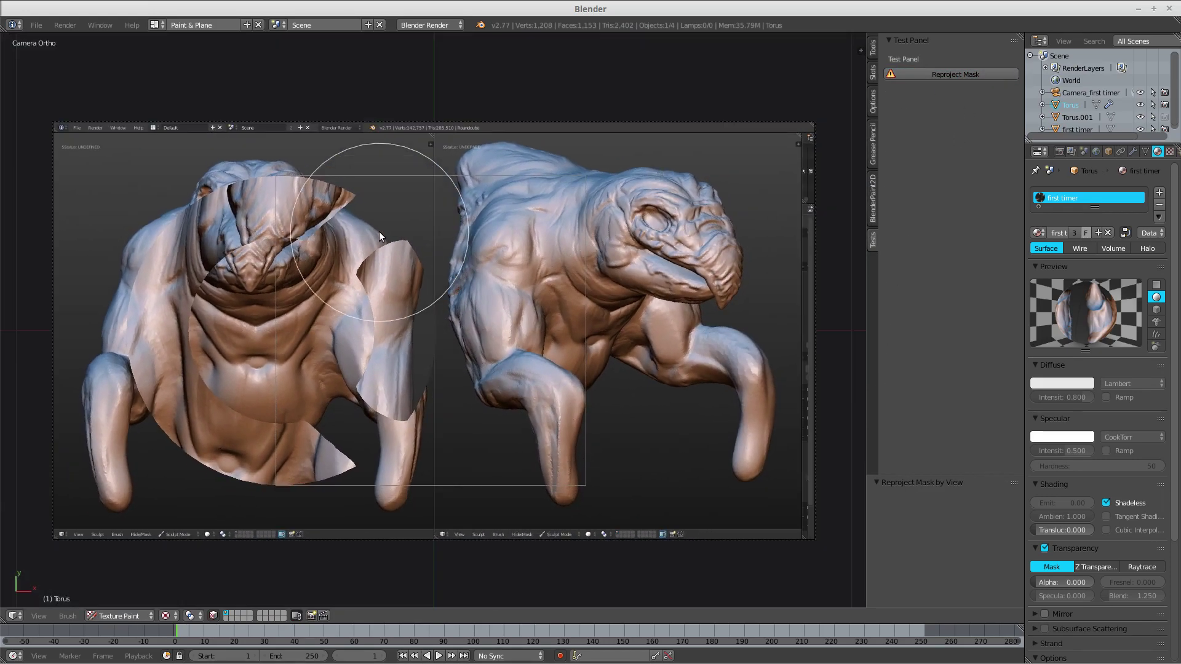
pyautogui.click(936, 76)
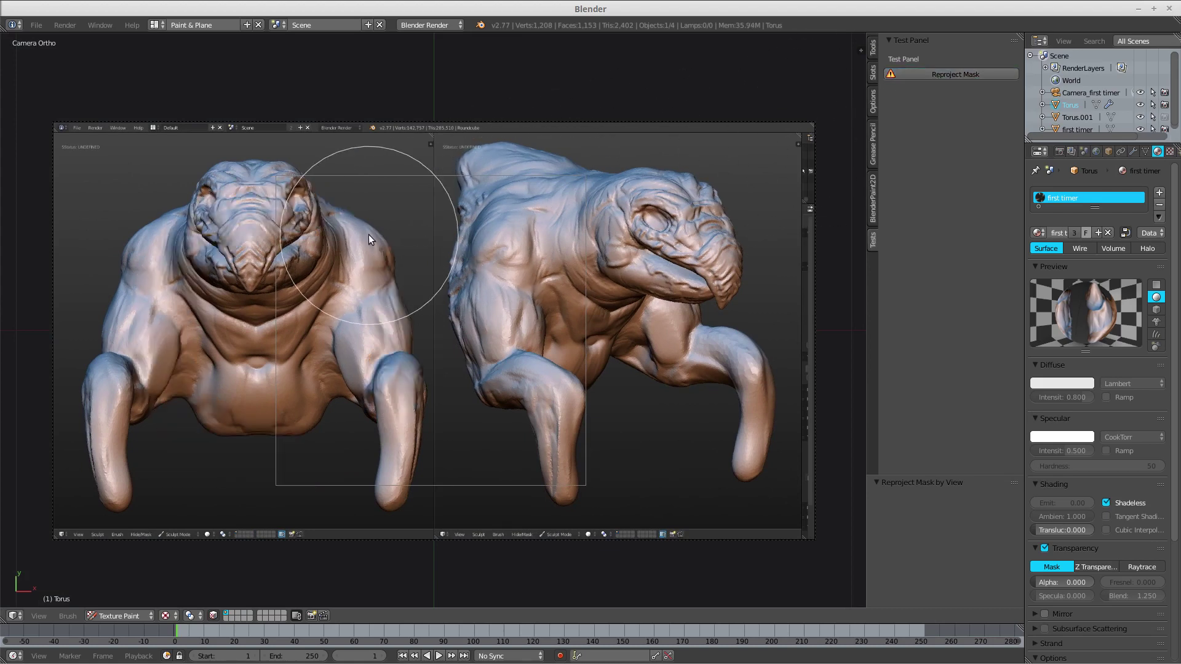
pyautogui.moveTo(343, 246)
pyautogui.mouseDown()
pyautogui.moveTo(167, 232)
pyautogui.moveTo(169, 261)
pyautogui.moveTo(408, 274)
pyautogui.moveTo(418, 478)
pyautogui.moveTo(249, 475)
pyautogui.moveTo(425, 331)
pyautogui.moveTo(337, 383)
pyautogui.moveTo(146, 329)
pyautogui.moveTo(172, 247)
pyautogui.moveTo(184, 412)
pyautogui.mouseUp()
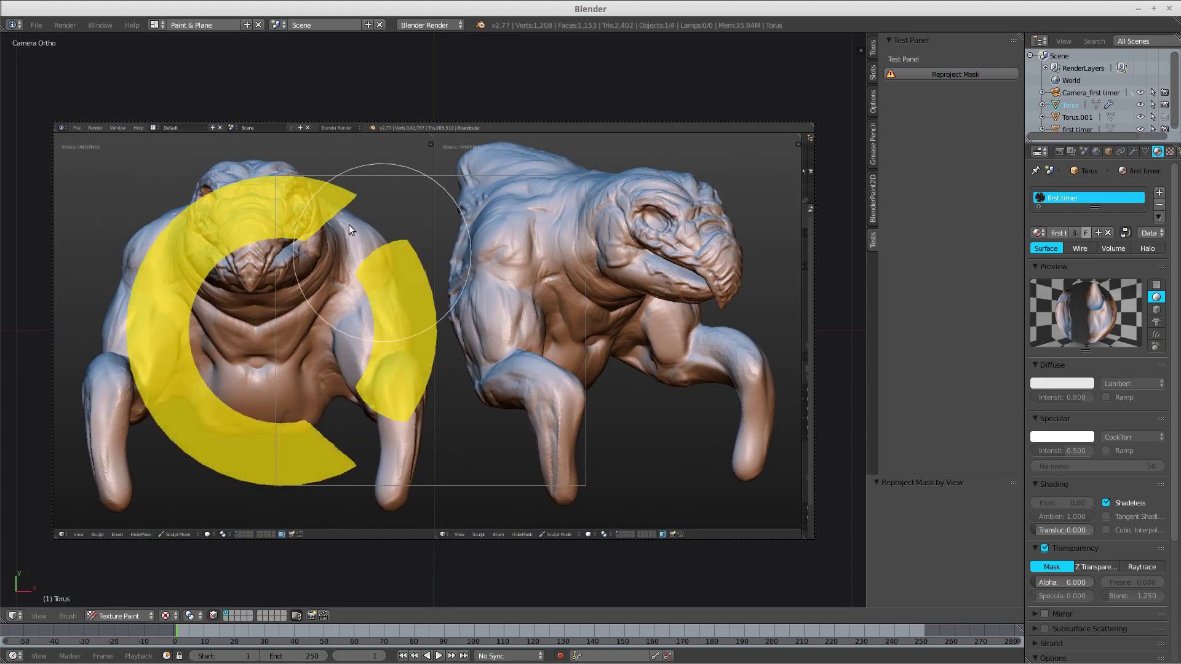
pyautogui.moveTo(278, 283)
pyautogui.mouseDown()
pyautogui.moveTo(287, 206)
pyautogui.moveTo(366, 243)
pyautogui.moveTo(372, 395)
pyautogui.moveTo(246, 440)
pyautogui.moveTo(229, 291)
pyautogui.moveTo(180, 260)
pyautogui.moveTo(273, 220)
pyautogui.mouseUp()
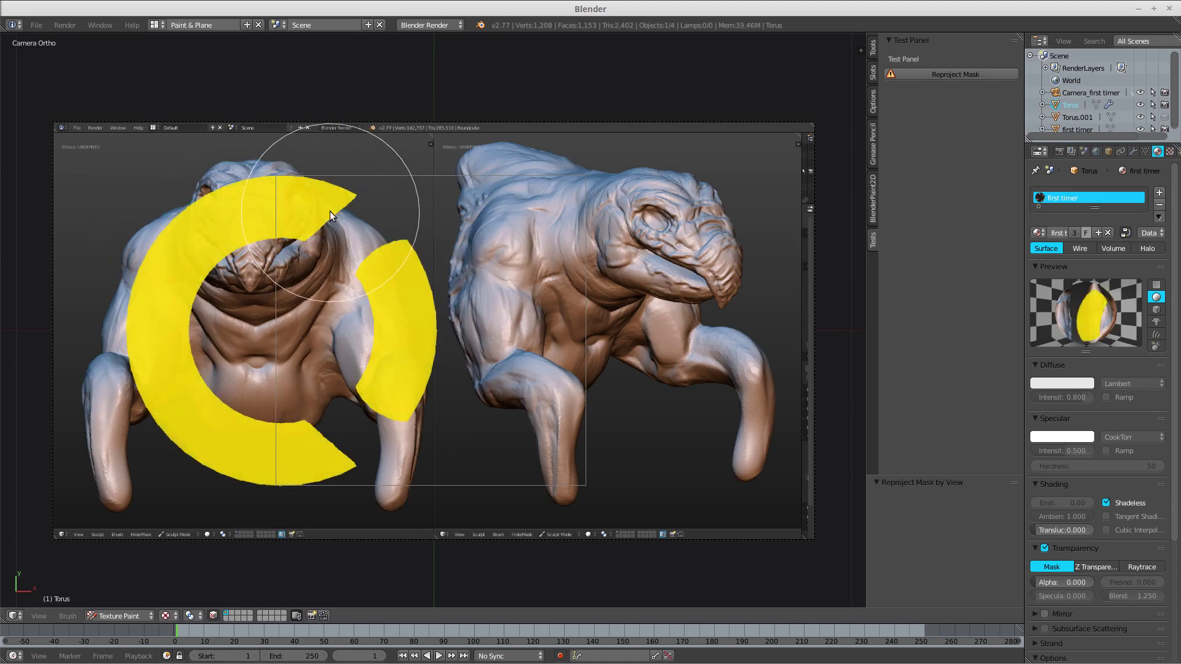
# Return to object mode and move Torus.001 along X over the right creature.
pyautogui.press('Tab')
pyautogui.click(253, 209)
pyautogui.rightClick(352, 175)
pyautogui.moveTo(394, 324); pyautogui.dragTo(722, 372)
pyautogui.rightClick(758, 175)
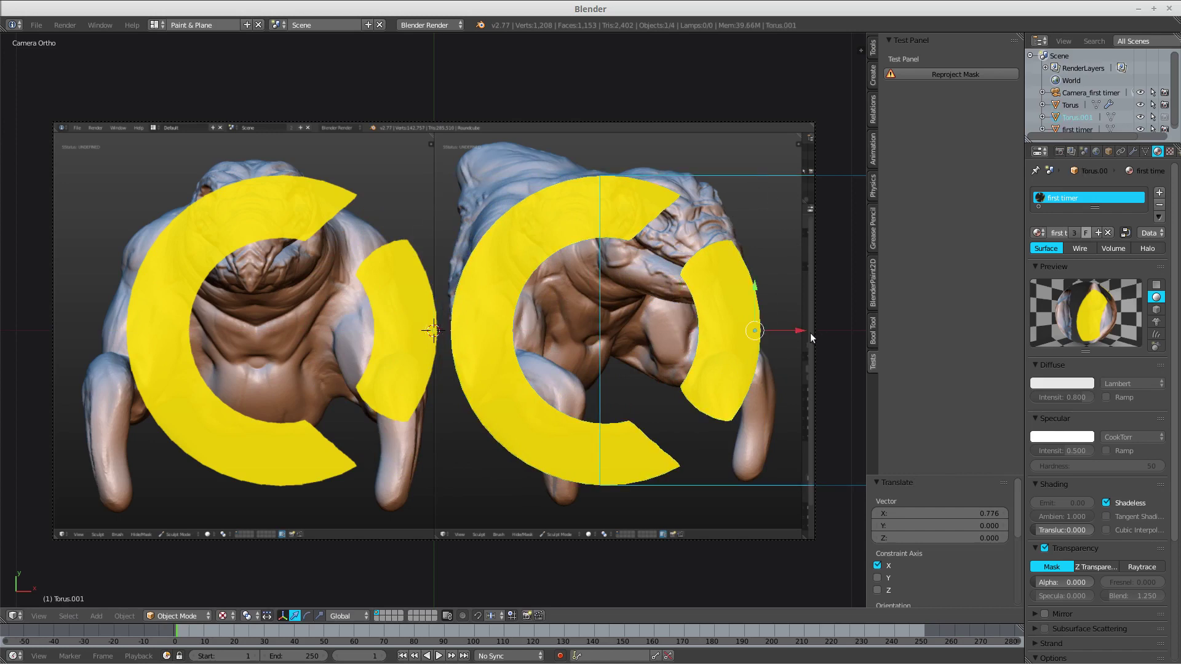
pyautogui.moveTo(806, 336); pyautogui.dragTo(711, 356)
# Reselect the Torus, reproject the mask and paint a yellow crescent on the right creature.
pyautogui.rightClick(531, 255)
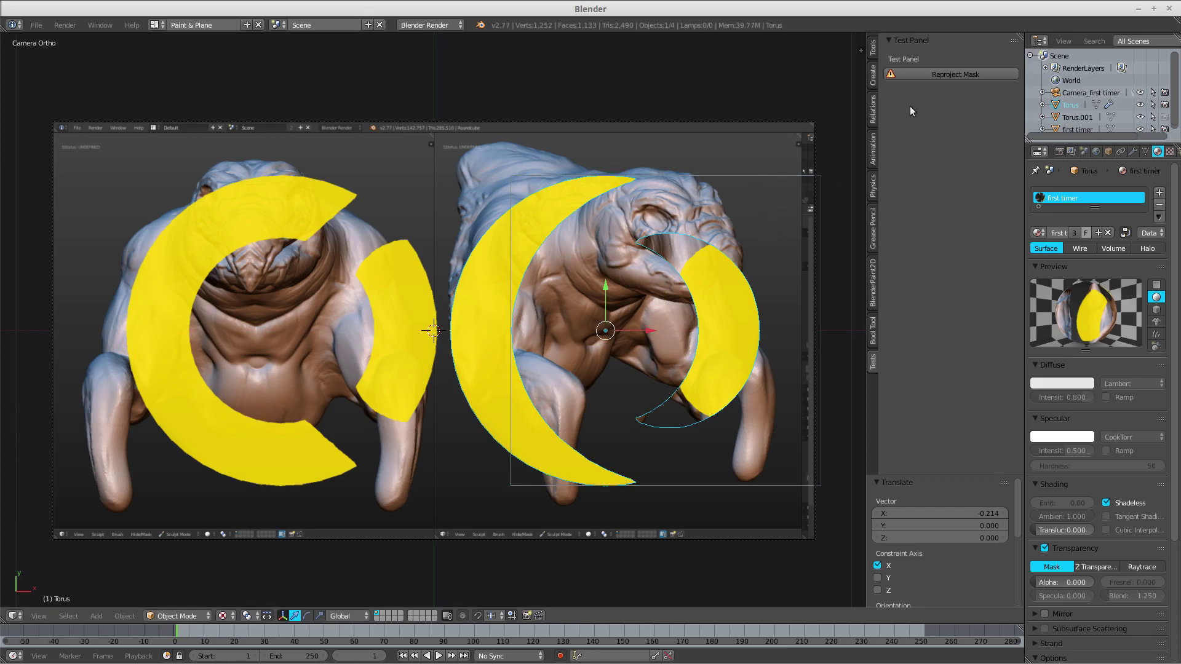
pyautogui.click(933, 72)
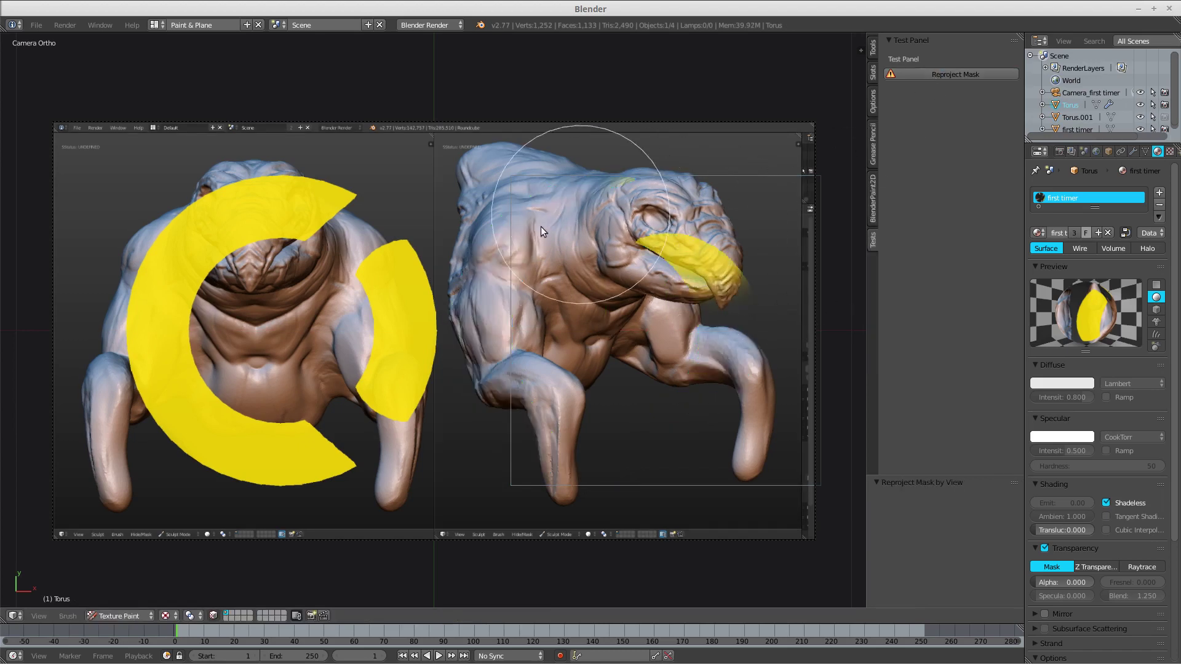
pyautogui.moveTo(526, 238)
pyautogui.mouseDown()
pyautogui.moveTo(510, 349)
pyautogui.moveTo(718, 295)
pyautogui.moveTo(751, 317)
pyautogui.moveTo(604, 465)
pyautogui.moveTo(496, 367)
pyautogui.mouseUp()
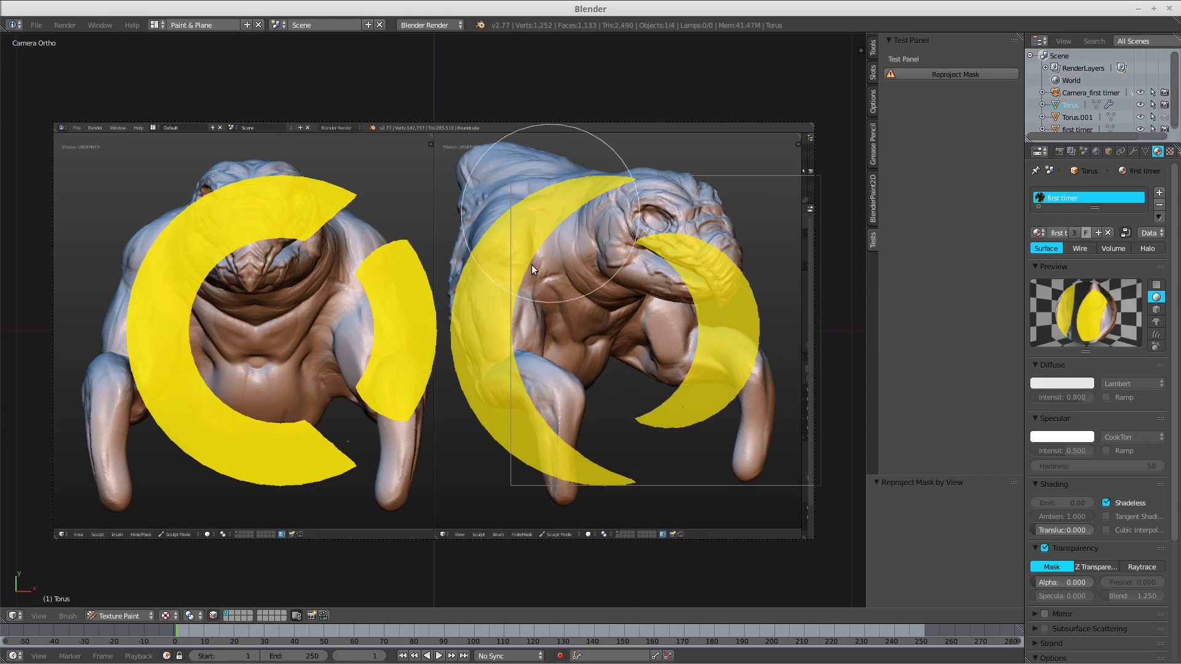
pyautogui.moveTo(538, 314)
pyautogui.mouseDown(button='middle')
pyautogui.moveTo(534, 279)
pyautogui.moveTo(611, 214)
pyautogui.moveTo(573, 256)
pyautogui.moveTo(533, 231)
pyautogui.moveTo(538, 286)
pyautogui.moveTo(553, 294)
pyautogui.moveTo(545, 281)
pyautogui.moveTo(556, 272)
pyautogui.moveTo(534, 286)
pyautogui.moveTo(526, 235)
pyautogui.moveTo(555, 278)
pyautogui.moveTo(543, 264)
pyautogui.mouseUp(button='middle')
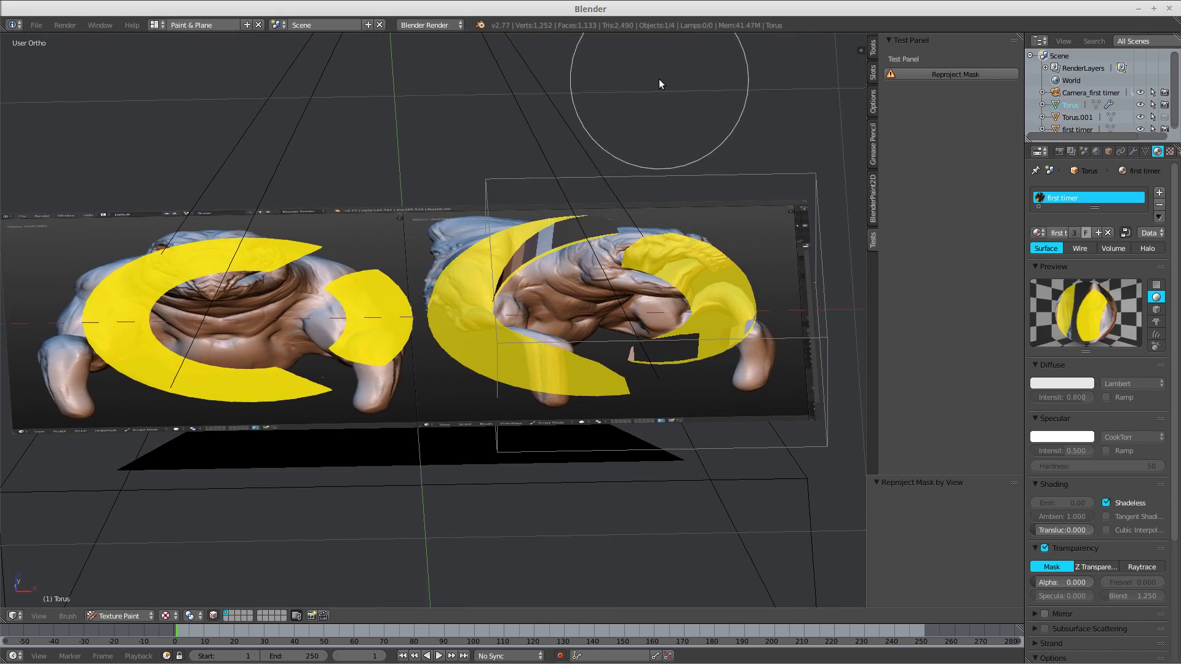
# Start a new file by reloading the startup scene.
pyautogui.click(38, 25)
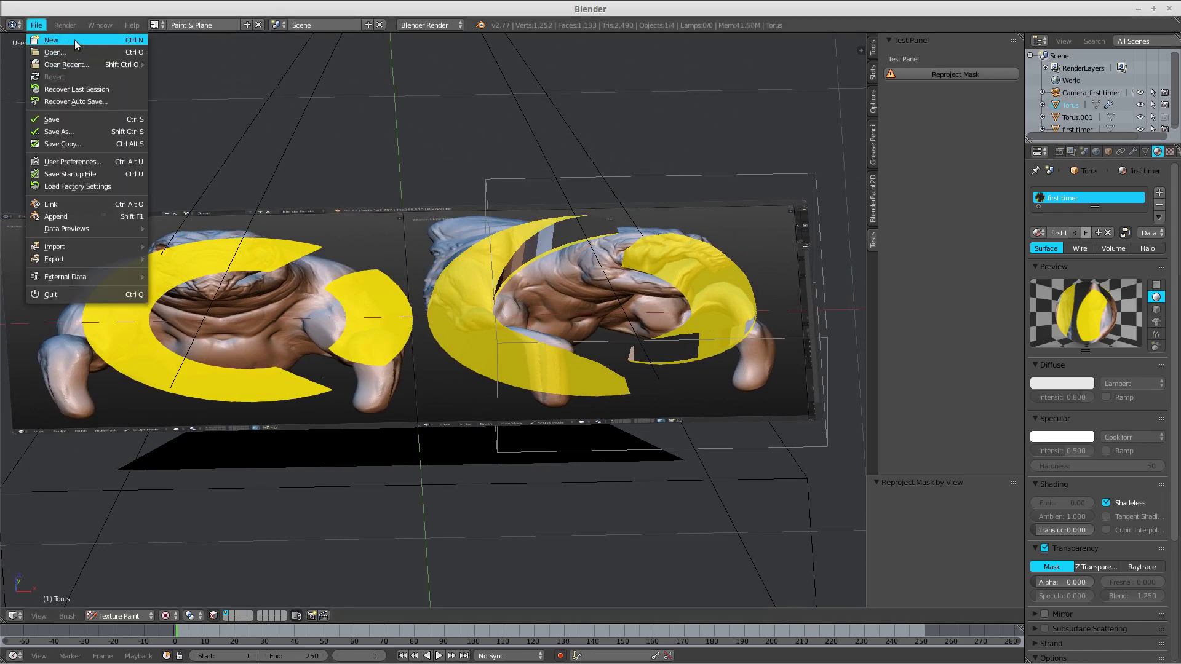
pyautogui.click(75, 39)
pyautogui.click(80, 48)
pyautogui.scroll(5, 635, 346)
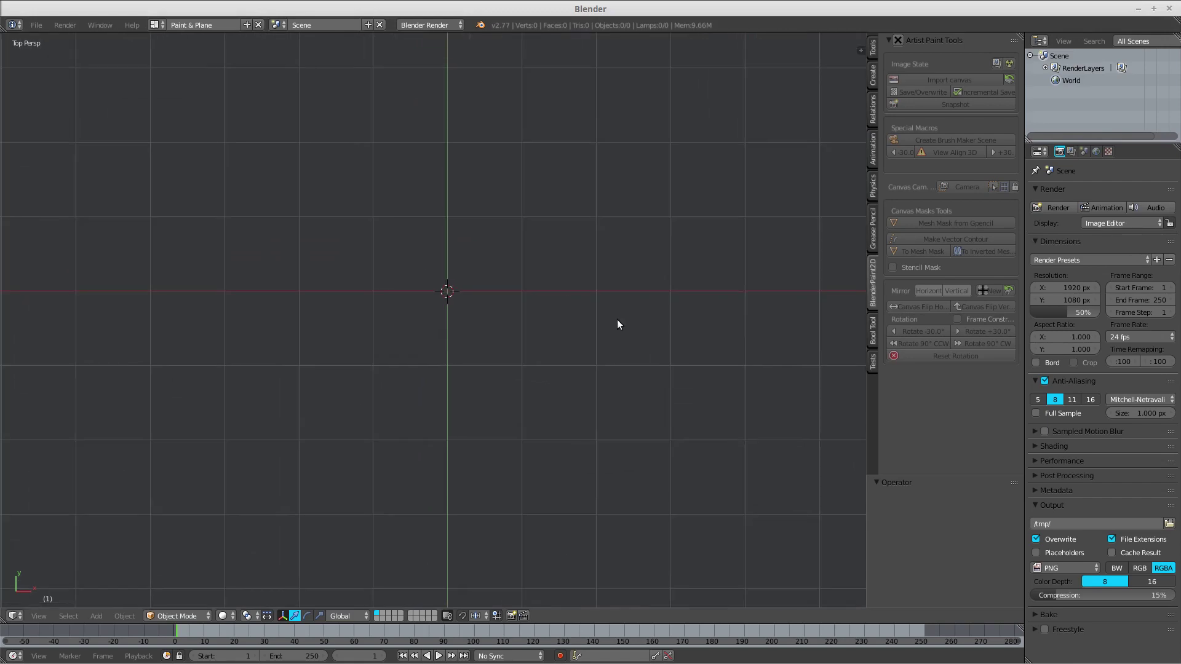
# Add a Bezier circle and set its shape to 2D so it fills.
pyautogui.hotkey('shift', 'a')
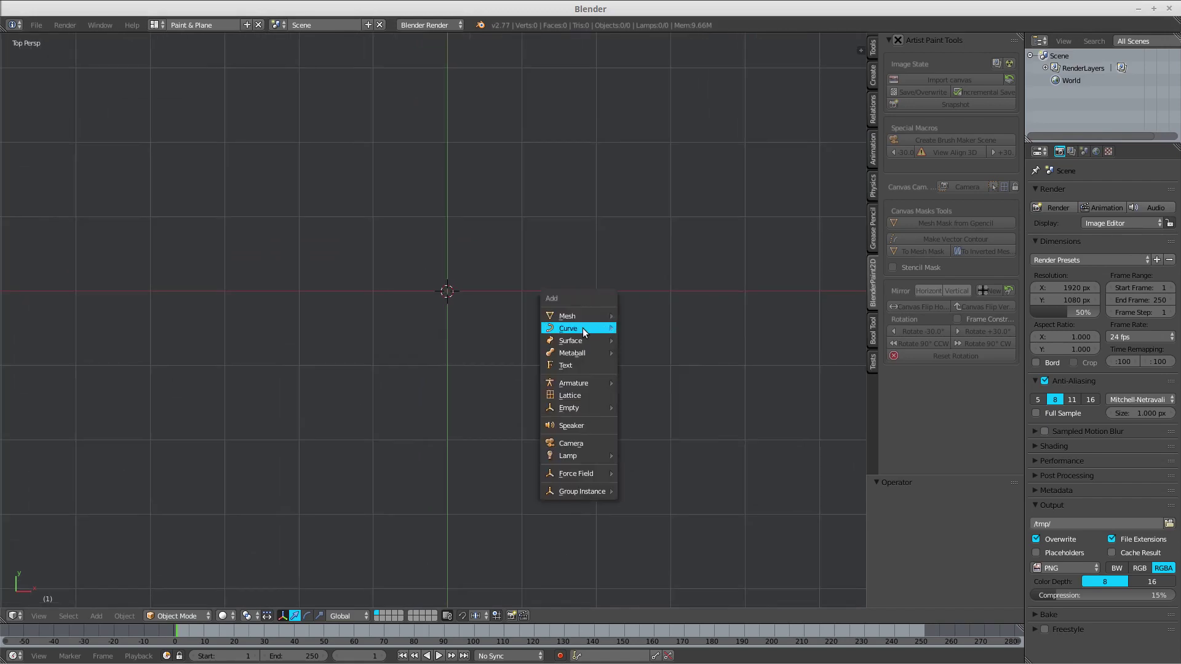
pyautogui.moveTo(582, 327)
pyautogui.click(632, 341)
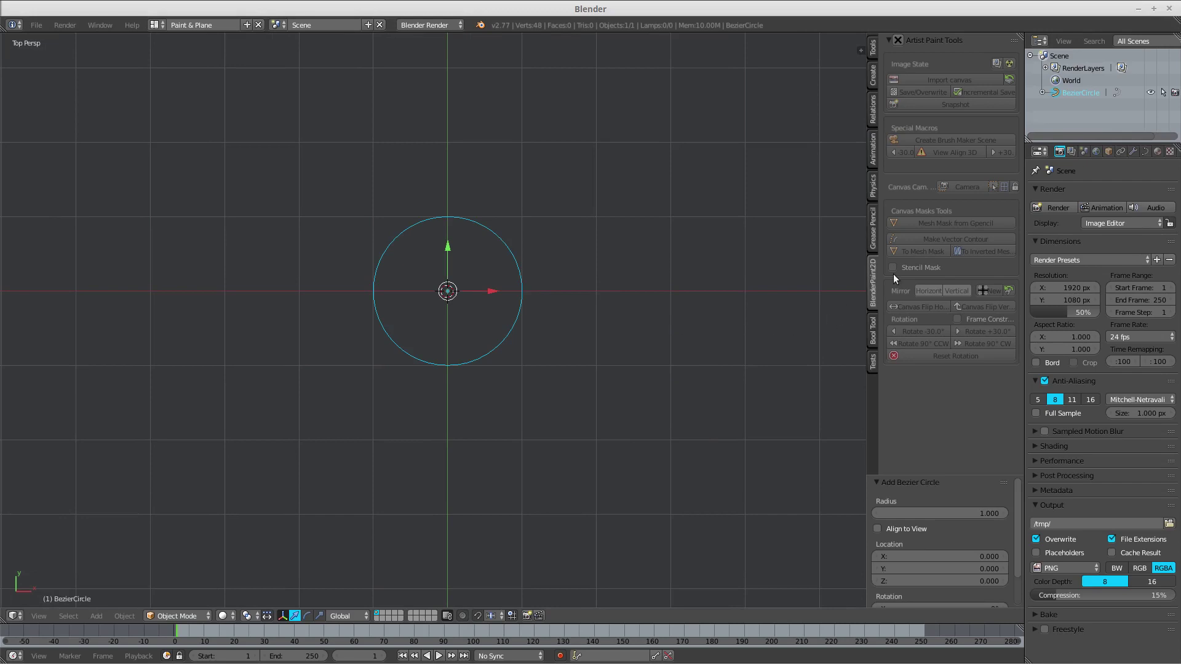
pyautogui.click(1146, 151)
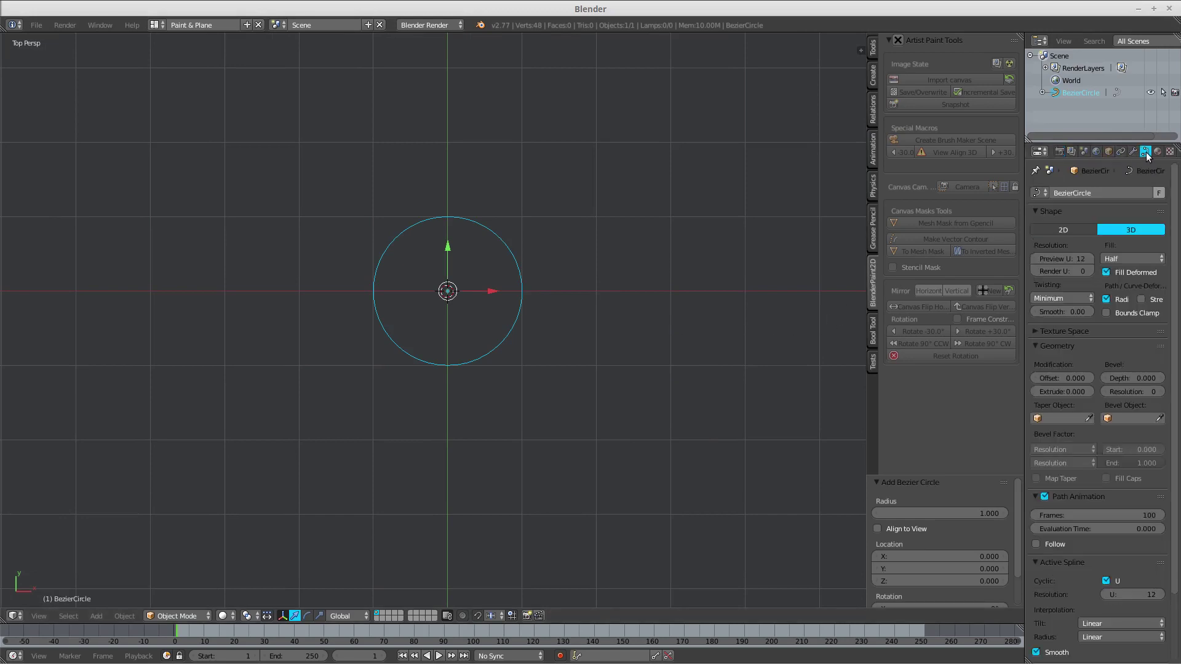
pyautogui.click(1076, 231)
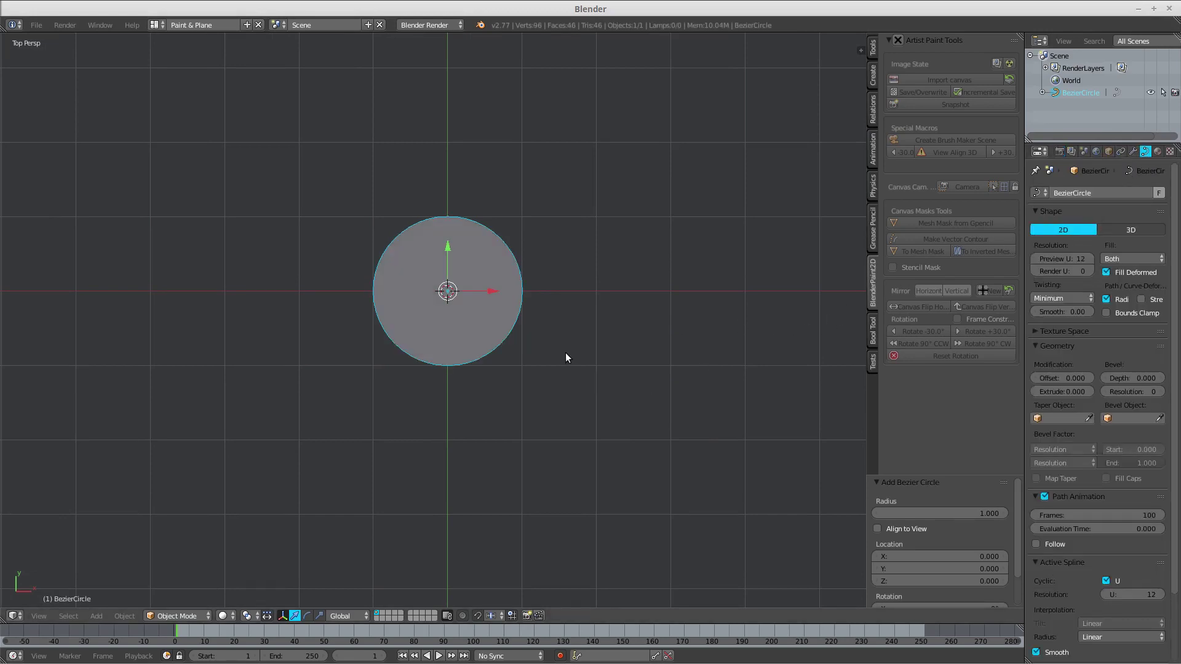
pyautogui.scroll(1, 566, 357)
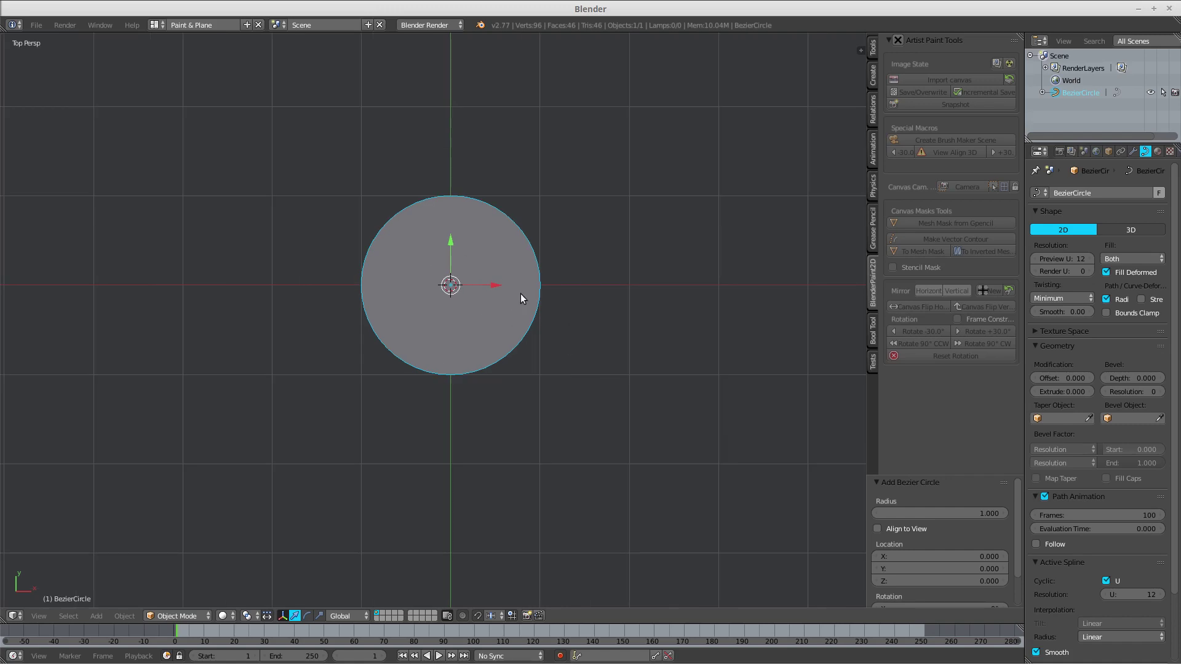
# Stretch the circle 1.4988 along X in edit mode into an ellipse, then return to object mode.
pyautogui.press('Tab')
pyautogui.click(586, 294)
pyautogui.press('s')
pyautogui.press('x')
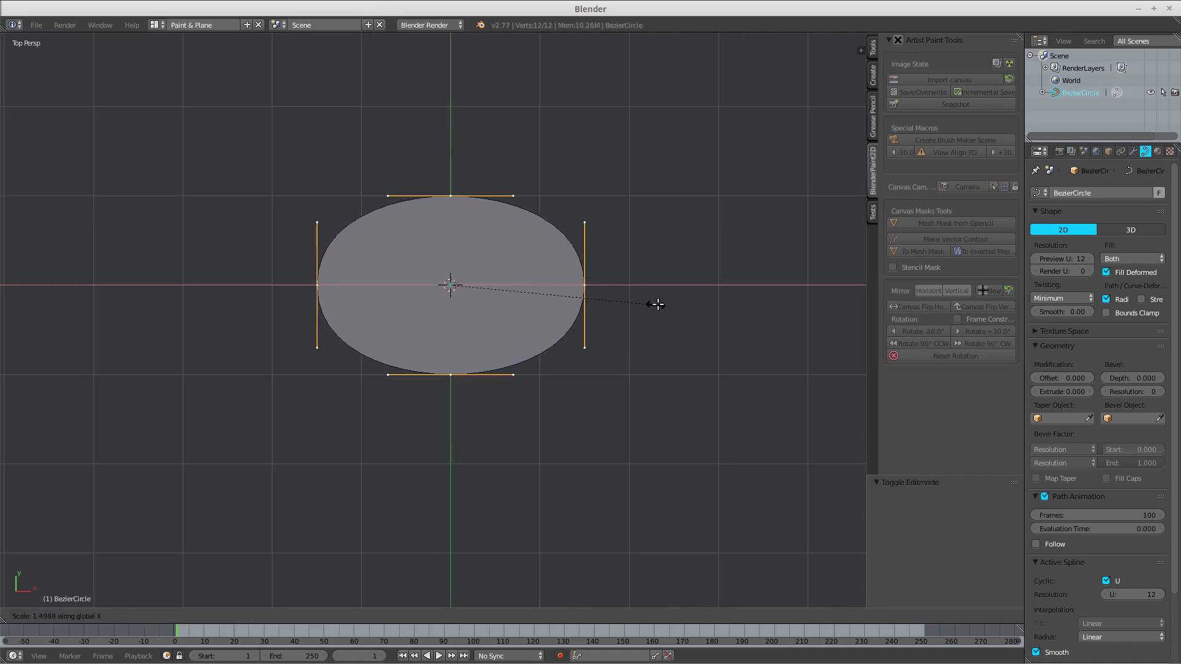
pyautogui.click(670, 303)
pyautogui.press('Tab')
pyautogui.click(518, 304)
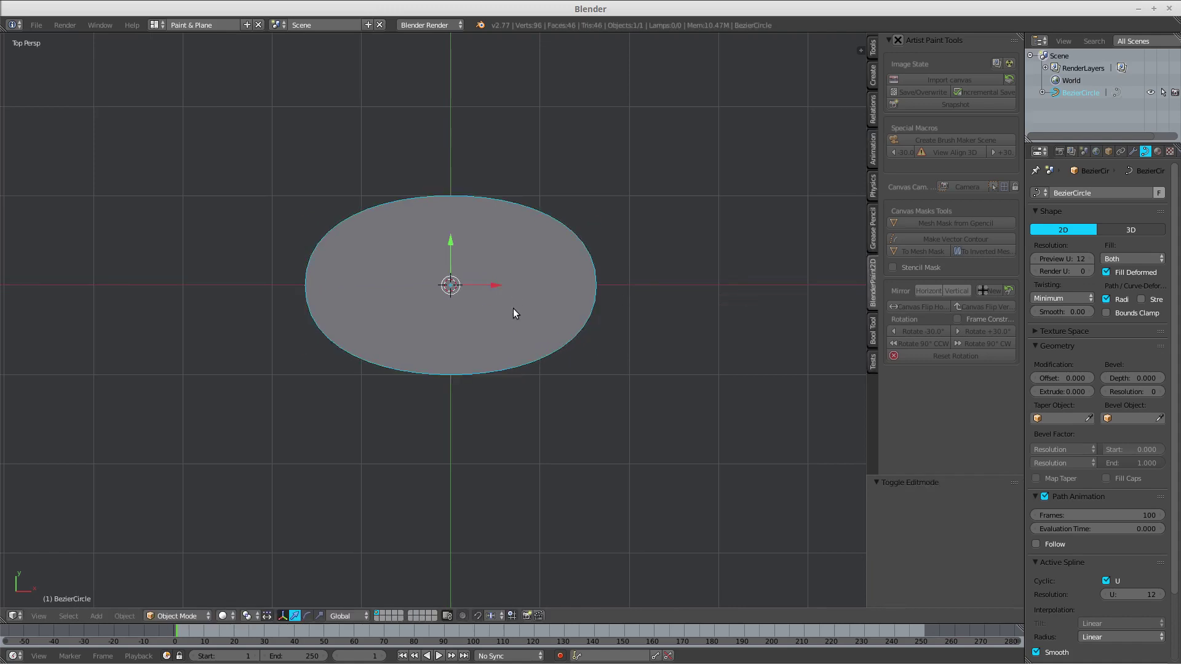
# Convert the ellipse curve to a mesh and dissolve all its faces into one.
pyautogui.hotkey('alt', 'c')
pyautogui.click(496, 338)
pyautogui.moveTo(503, 367); pyautogui.dragTo(549, 289, button='middle')
pyautogui.press('Tab')
pyautogui.click(652, 285)
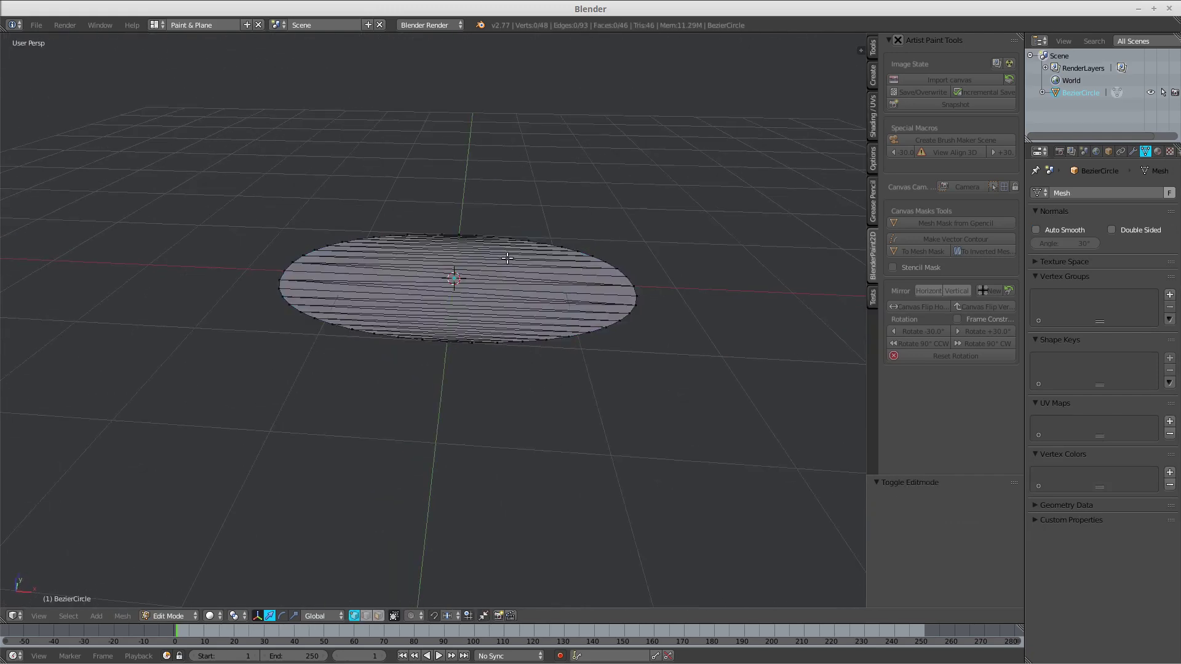
pyautogui.press('a')
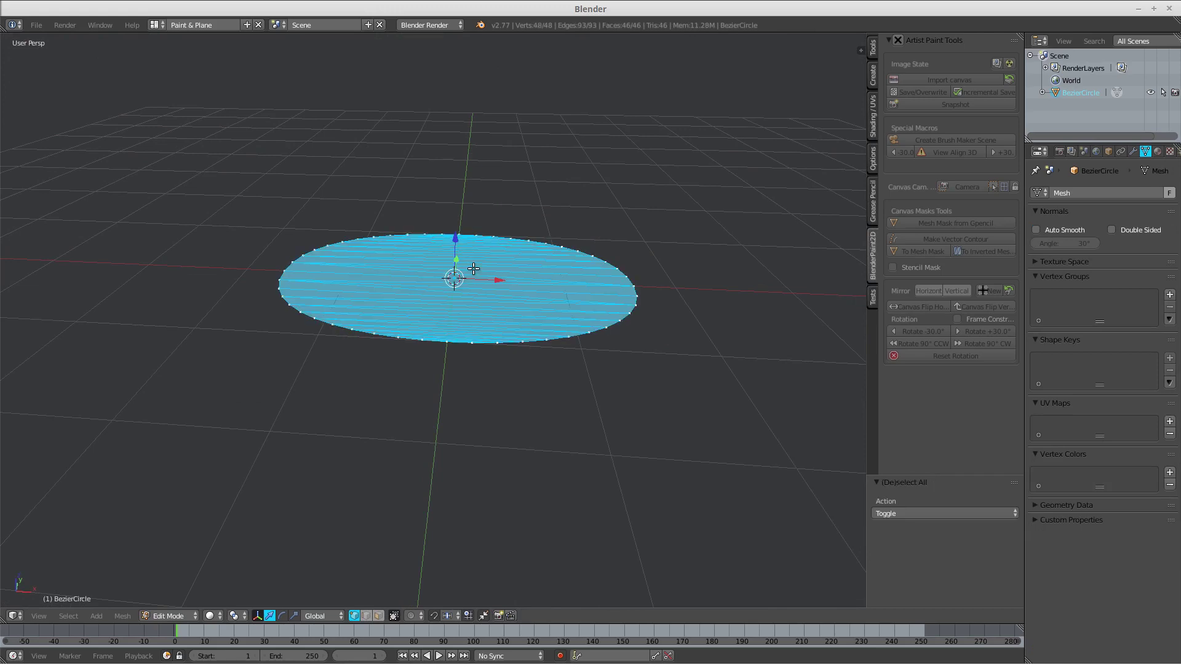
pyautogui.press('x')
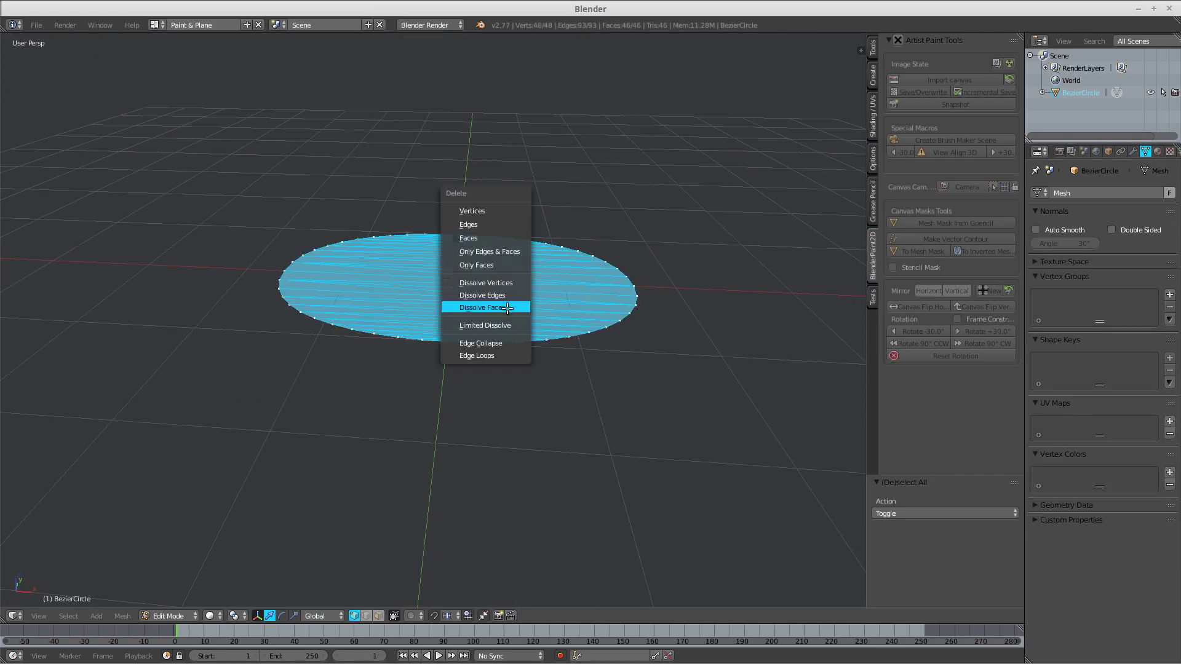
pyautogui.click(484, 310)
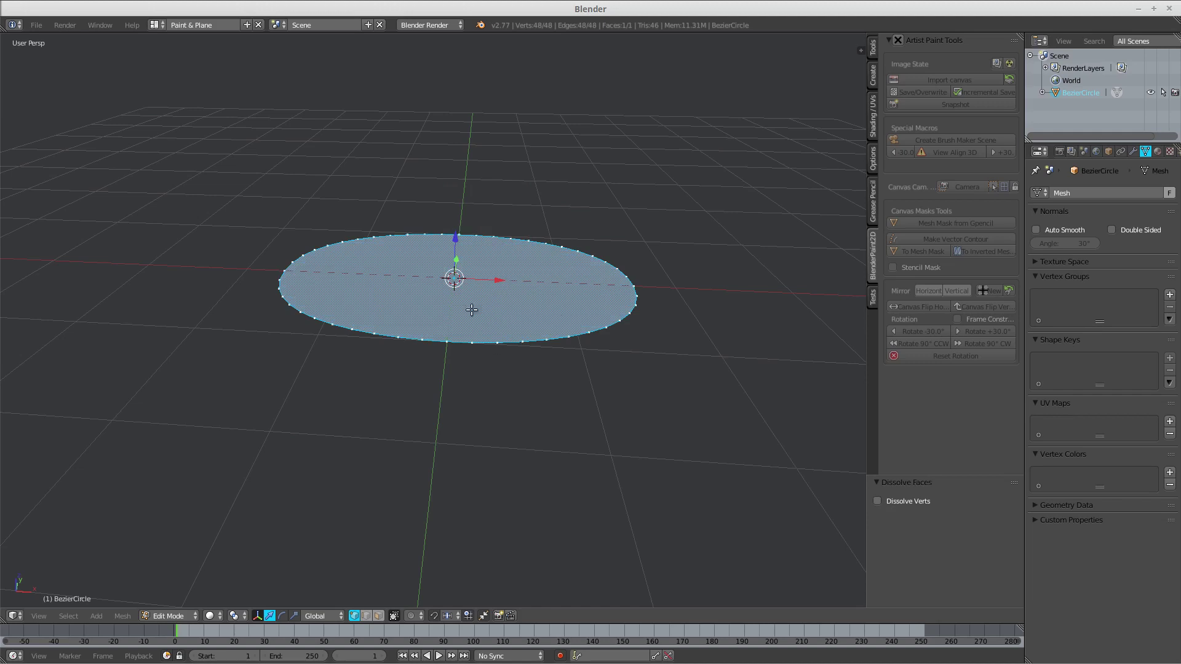
# Add a Solidify modifier with 0.1940 thickness to the disc, then return to object mode.
pyautogui.click(1134, 152)
pyautogui.click(1084, 193)
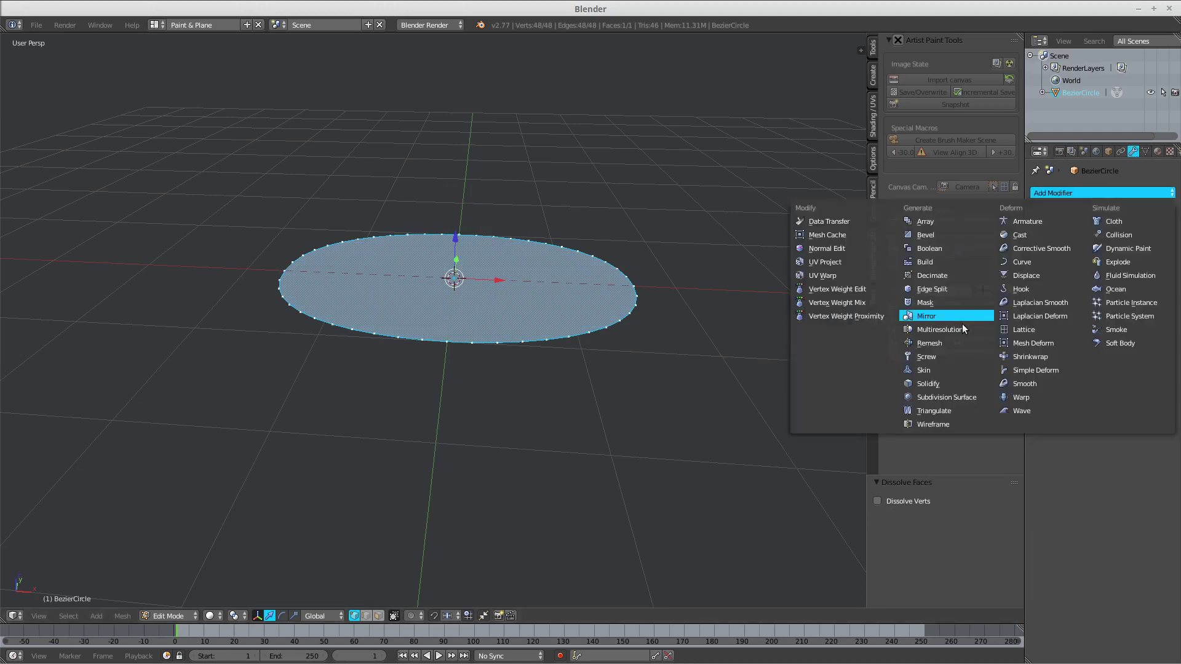
pyautogui.click(939, 384)
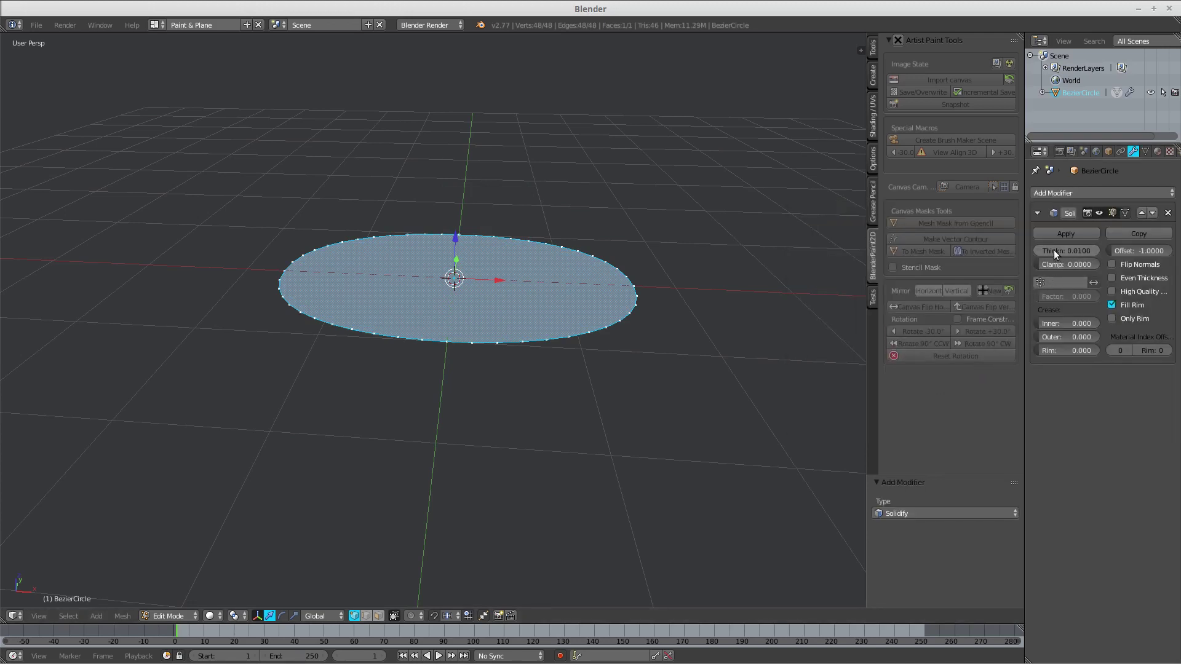
pyautogui.moveTo(1053, 250); pyautogui.dragTo(1107, 249)
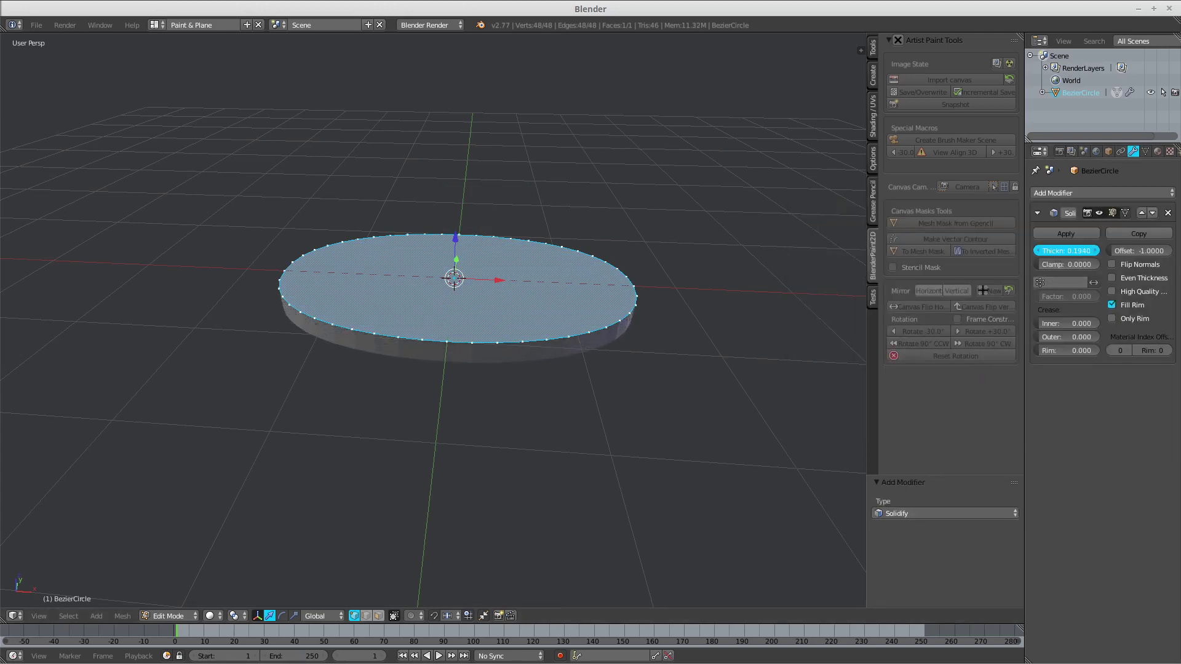
pyautogui.moveTo(609, 366); pyautogui.dragTo(609, 354, button='middle')
pyautogui.press('Tab')
pyautogui.click(545, 358)
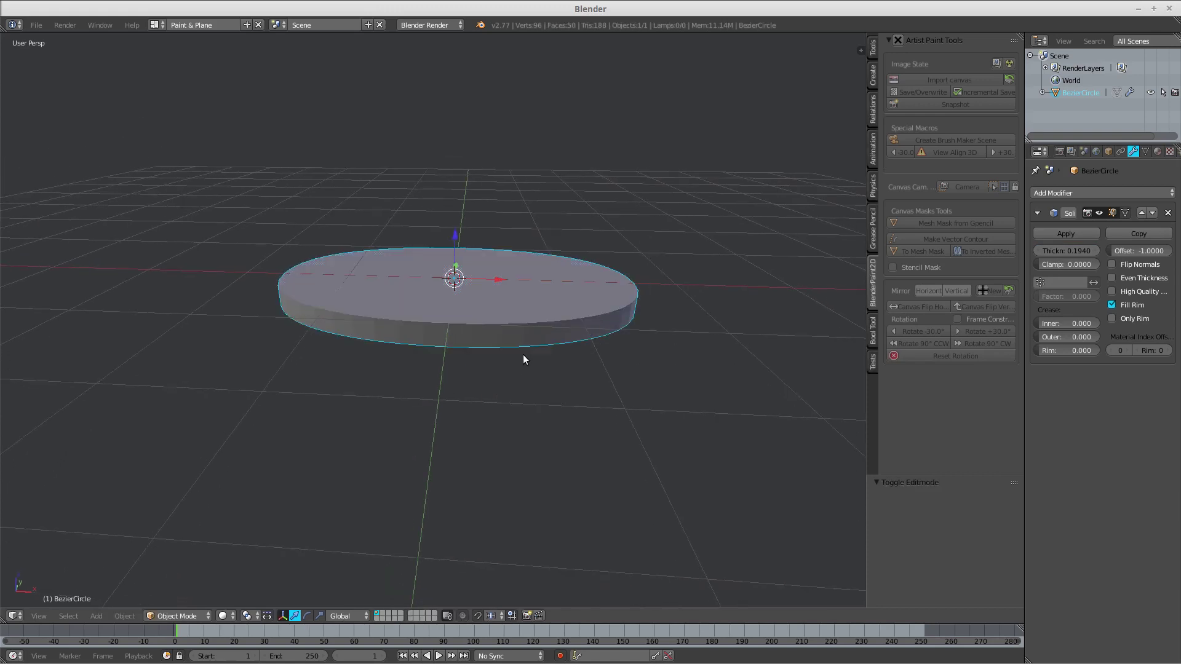
# Duplicate the disc, raise the copy slightly along Z and make it thicker.
pyautogui.hotkey('shift', 'd')
pyautogui.press('Escape')
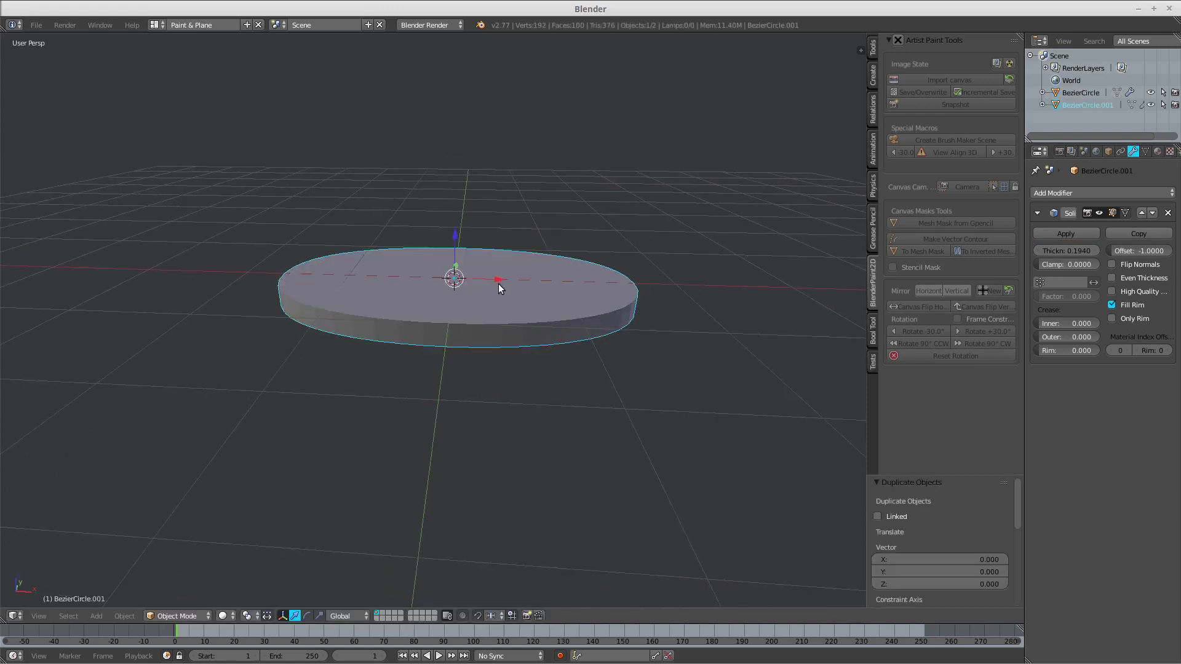
pyautogui.click(653, 318)
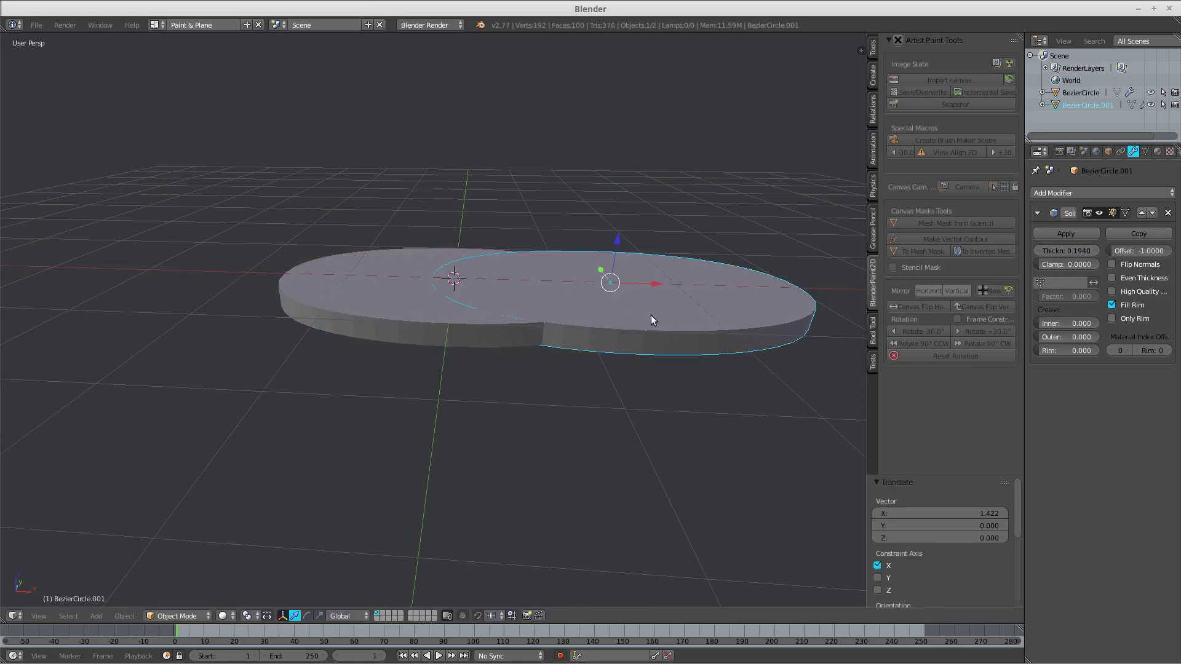
pyautogui.press('g')
pyautogui.press('z')
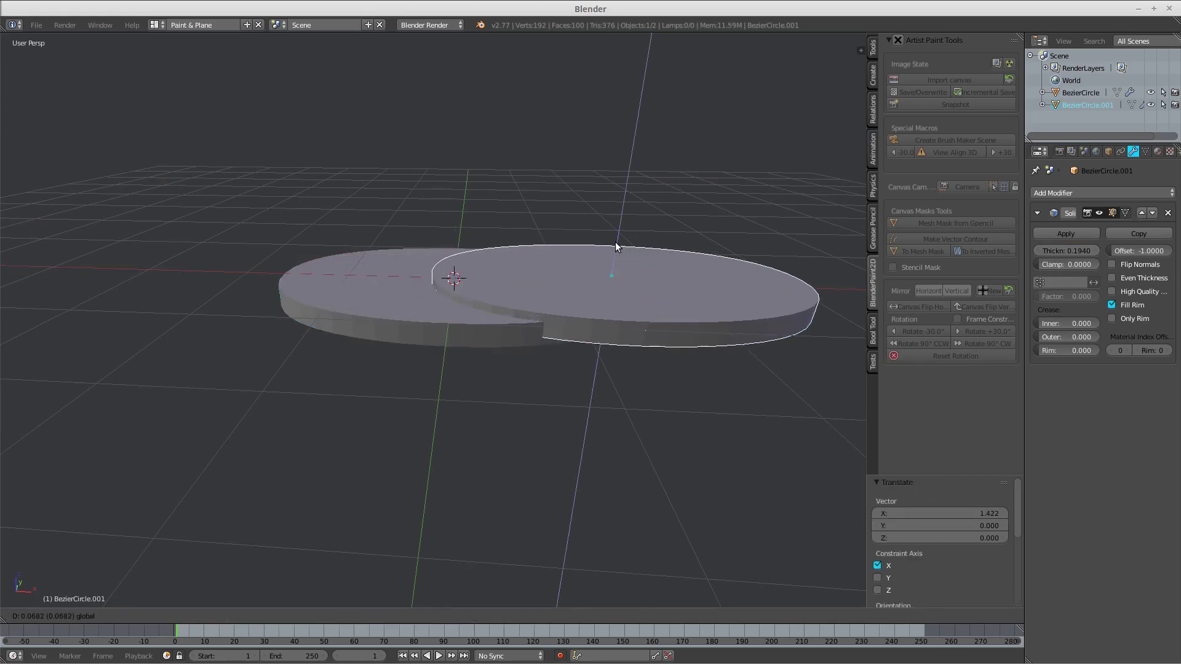
pyautogui.click(603, 293)
pyautogui.moveTo(603, 293); pyautogui.dragTo(754, 302, button='middle')
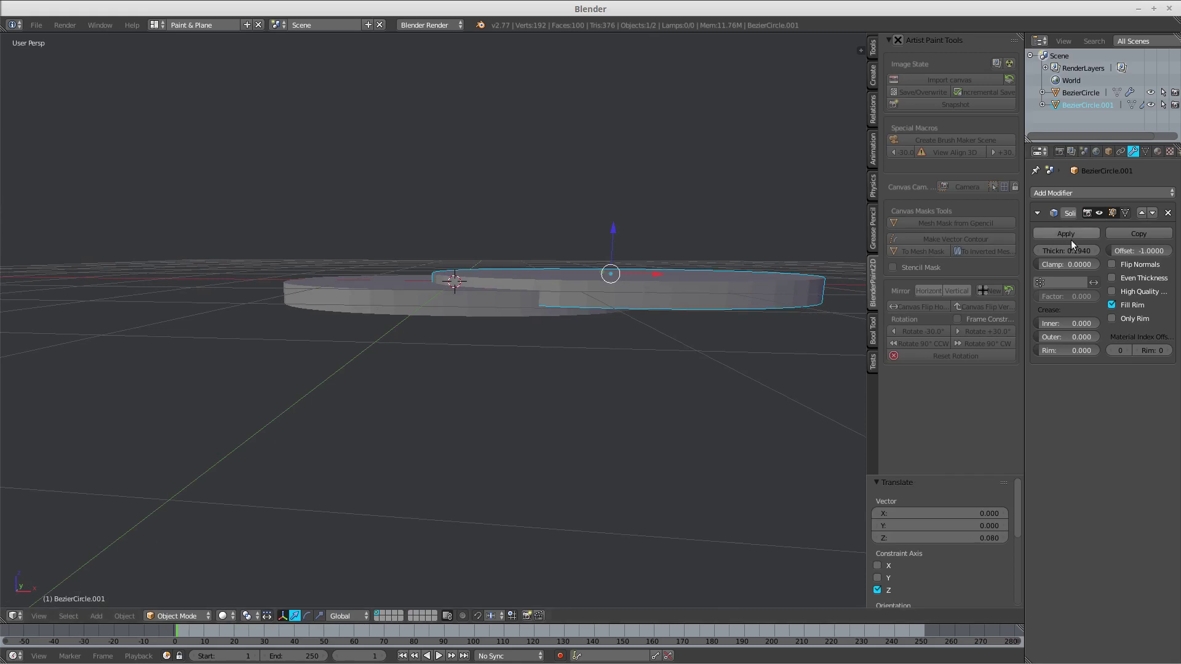
pyautogui.moveTo(1066, 250); pyautogui.dragTo(1109, 251)
pyautogui.moveTo(448, 305); pyautogui.dragTo(475, 378, button='middle')
# Test a Bool Tool difference cut with the copy, undo it, and delete the copy.
pyautogui.keyDown('shift'); pyautogui.rightClick(426, 330); pyautogui.keyUp('shift')
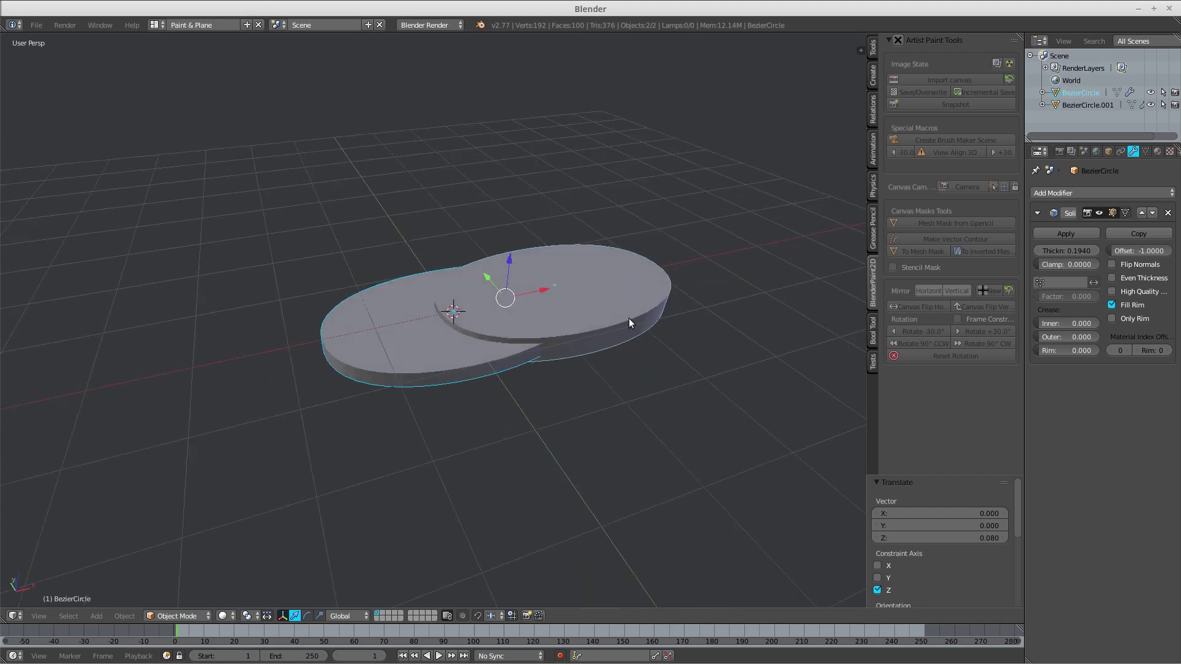
pyautogui.click(877, 326)
pyautogui.click(948, 166)
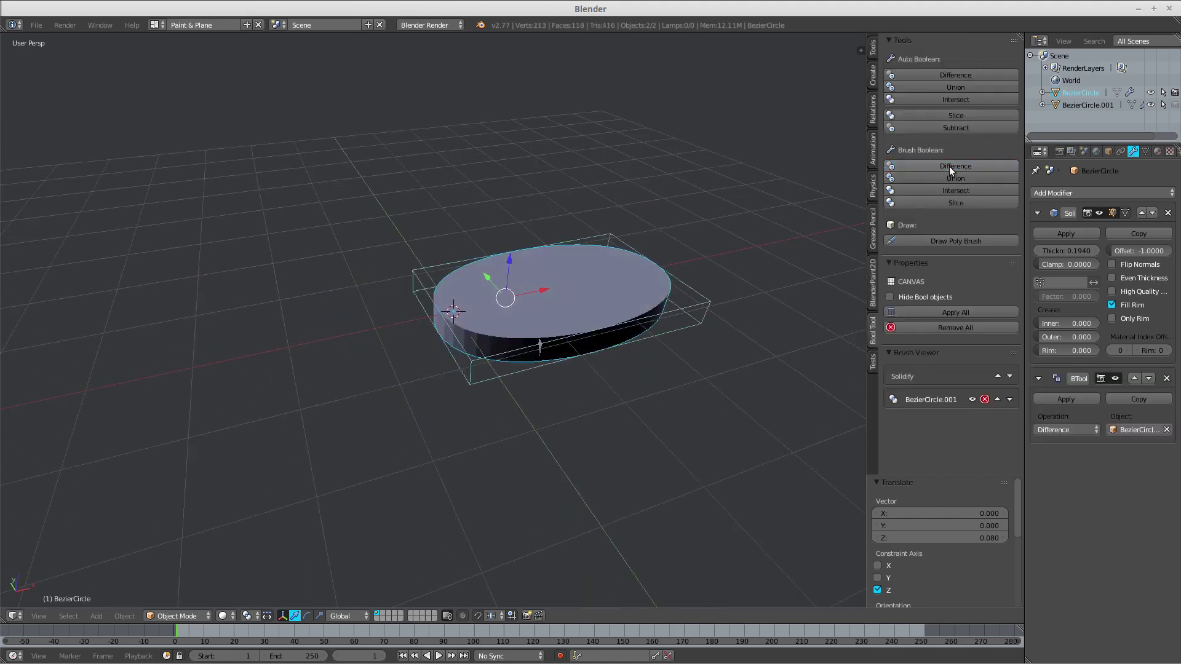
pyautogui.moveTo(558, 334)
pyautogui.mouseDown(button='middle')
pyautogui.moveTo(595, 309)
pyautogui.moveTo(543, 306)
pyautogui.moveTo(547, 344)
pyautogui.mouseUp(button='middle')
pyautogui.hotkey('ctrl', 'z')
pyautogui.press('x')
pyautogui.click(580, 314)
pyautogui.rightClick(437, 348)
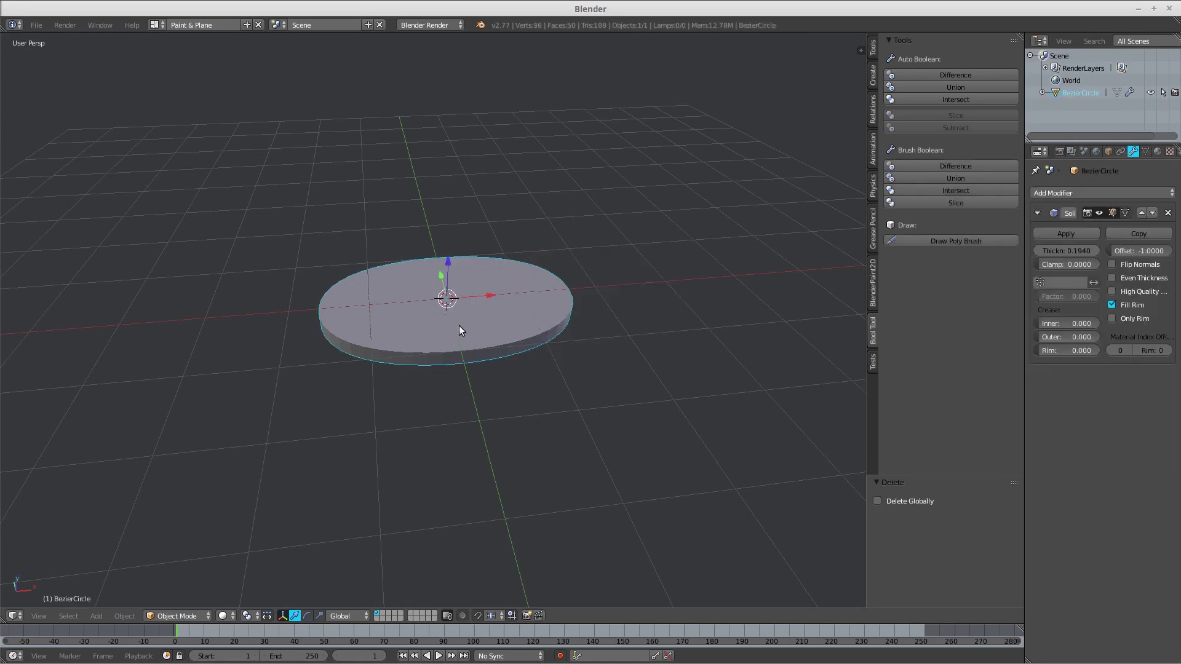
# Make a new copy 1.799 along X, thickness 0.3230, raised 0.057 on Z.
pyautogui.hotkey('shift', 'd')
pyautogui.click(609, 288)
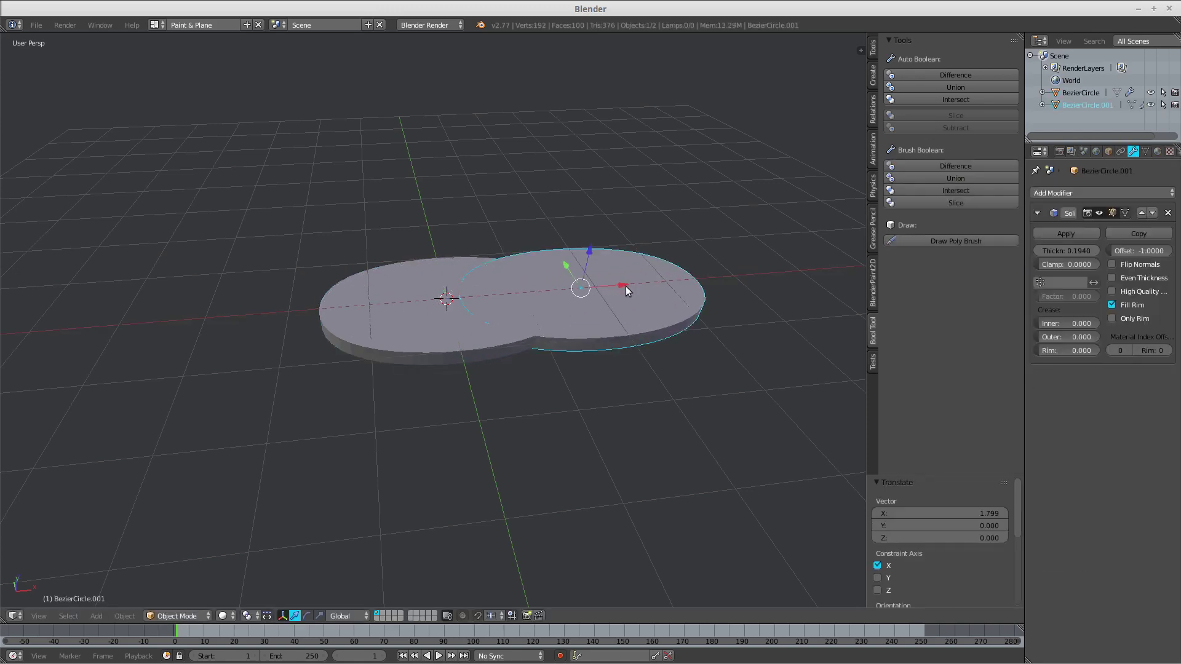
pyautogui.moveTo(1065, 250); pyautogui.dragTo(1135, 249)
pyautogui.moveTo(652, 319); pyautogui.dragTo(649, 246, button='middle')
pyautogui.press('g')
pyautogui.press('z')
pyautogui.click(648, 224)
# Test the difference cut with this copy, undo it, and delete the copy.
pyautogui.keyDown('shift'); pyautogui.click(427, 298); pyautogui.keyUp('shift')
pyautogui.click(923, 166)
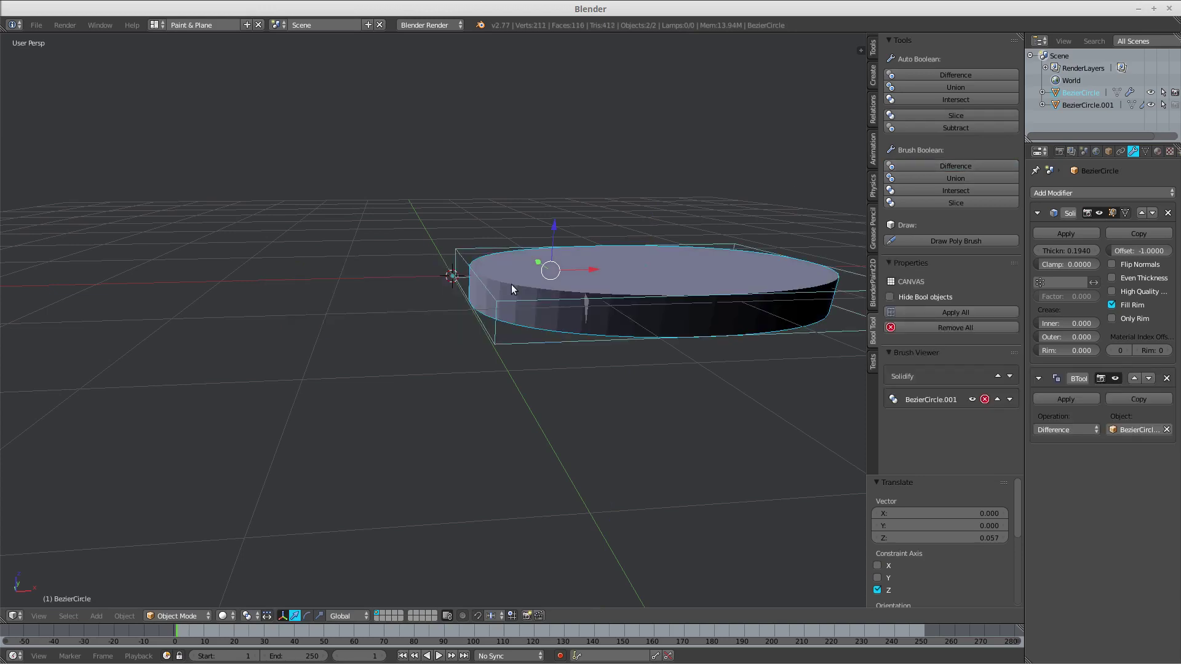
pyautogui.hotkey('ctrl', 'z')
pyautogui.hotkey('ctrl', 'z')
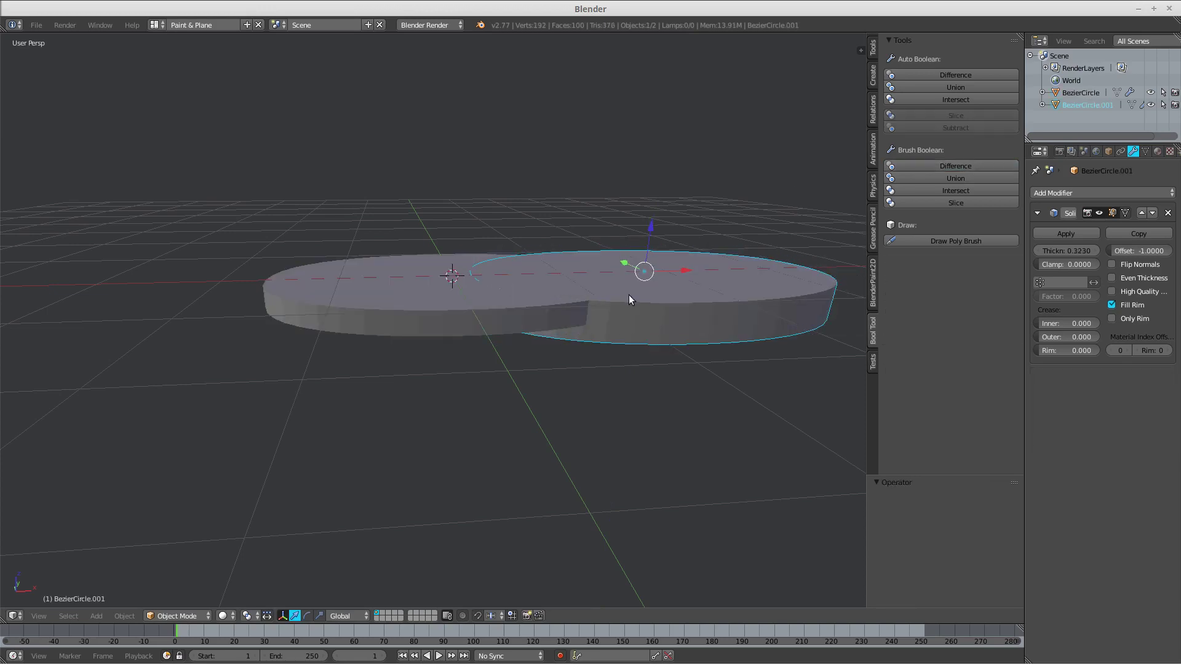
pyautogui.press('Delete')
pyautogui.click(483, 314)
pyautogui.moveTo(484, 313); pyautogui.dragTo(482, 348, button='middle')
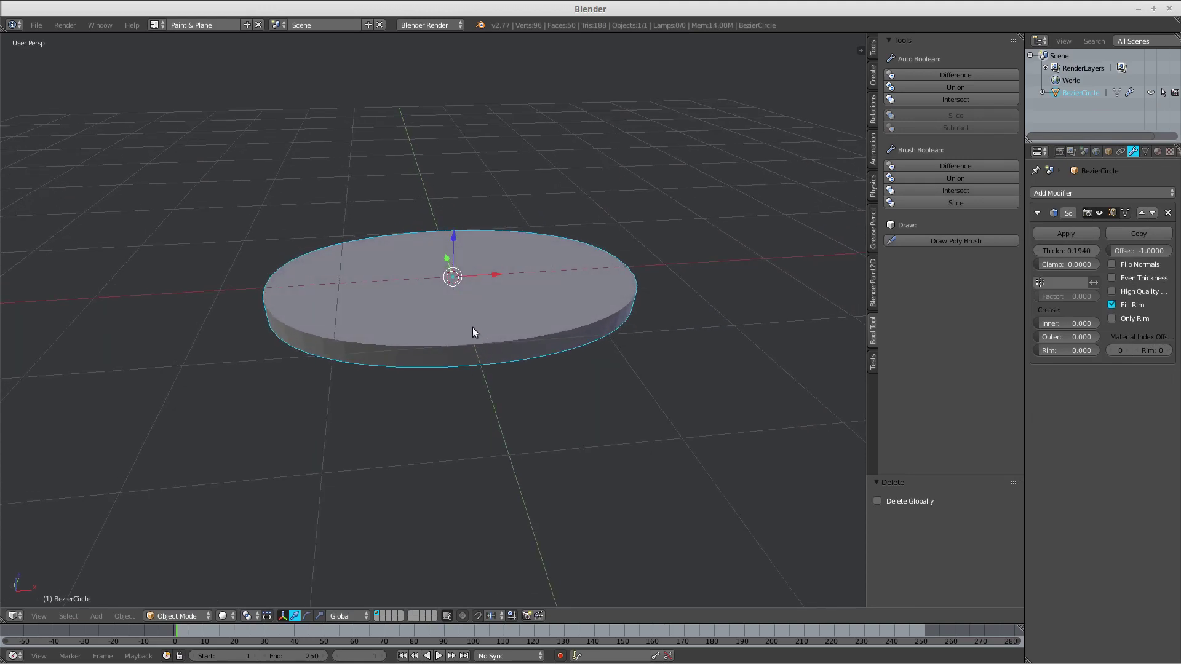
# Apply rotation and scale to the disc.
pyautogui.hotkey('ctrl', 'a')
pyautogui.click(434, 363)
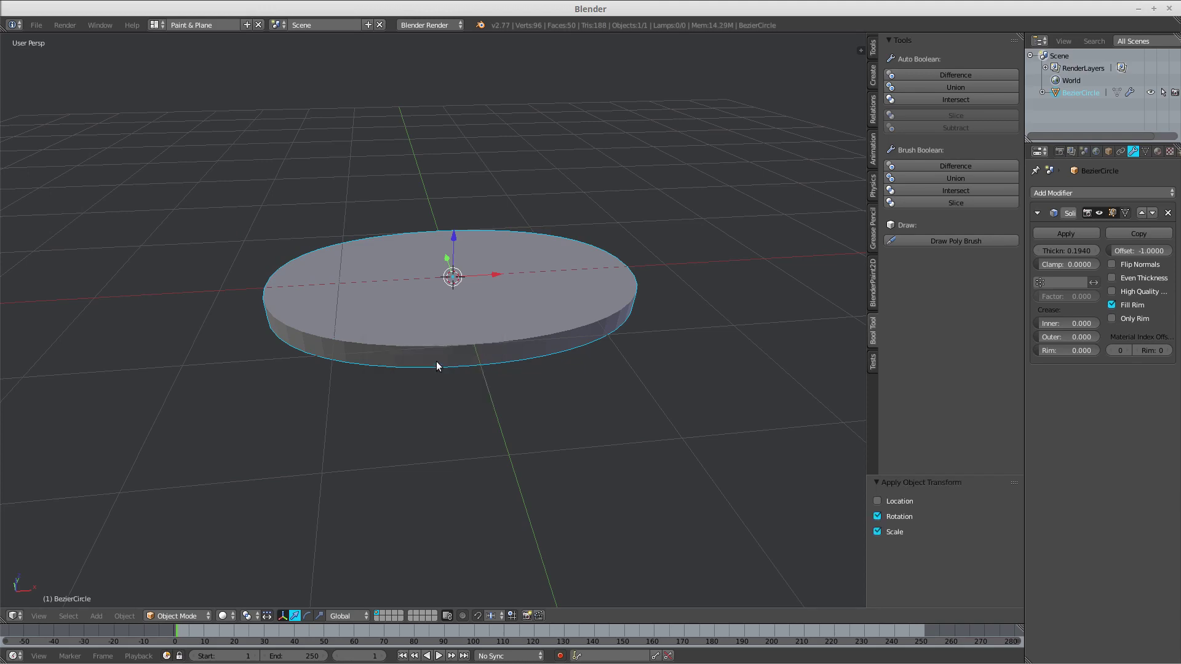
pyautogui.moveTo(437, 360); pyautogui.dragTo(478, 335, button='middle')
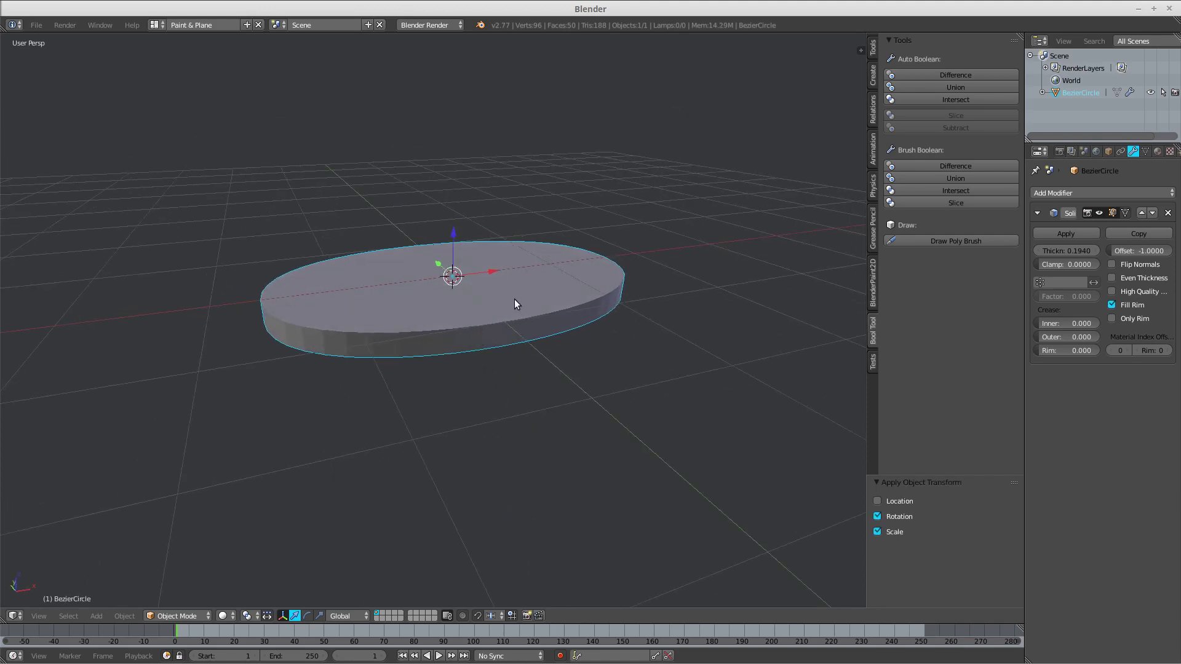
# Duplicate the disc, raise the copy 0.127 on Z, and test the difference cut before undoing.
pyautogui.hotkey('shift', 'd')
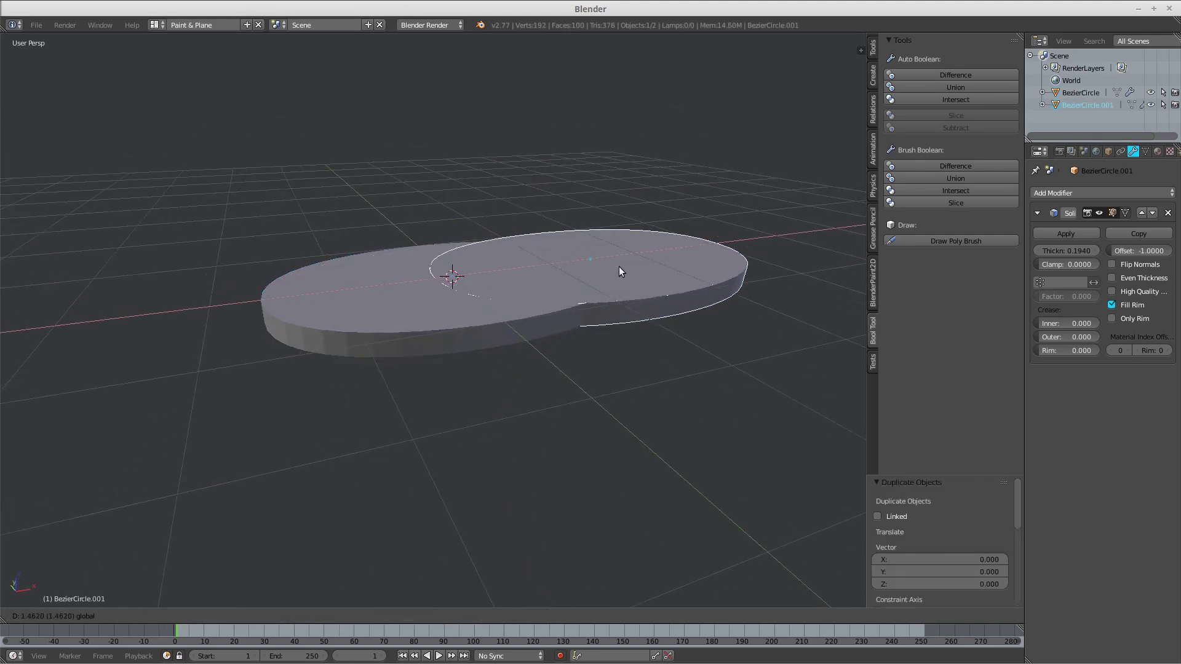
pyautogui.click(619, 267)
pyautogui.moveTo(597, 230); pyautogui.dragTo(596, 219)
pyautogui.keyDown('shift'); pyautogui.rightClick(427, 311); pyautogui.keyUp('shift')
pyautogui.click(973, 165)
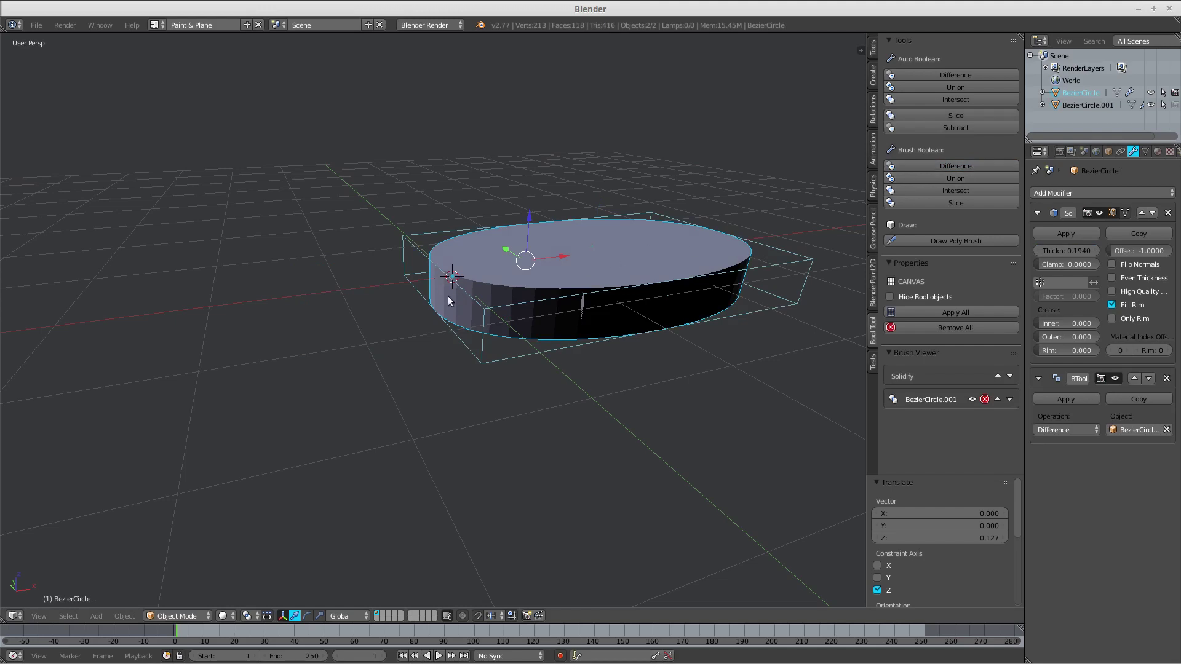
pyautogui.hotkey('ctrl', 'z')
pyautogui.hotkey('ctrl', 'z')
pyautogui.hotkey('ctrl', 'z')
pyautogui.hotkey('ctrl', 'z')
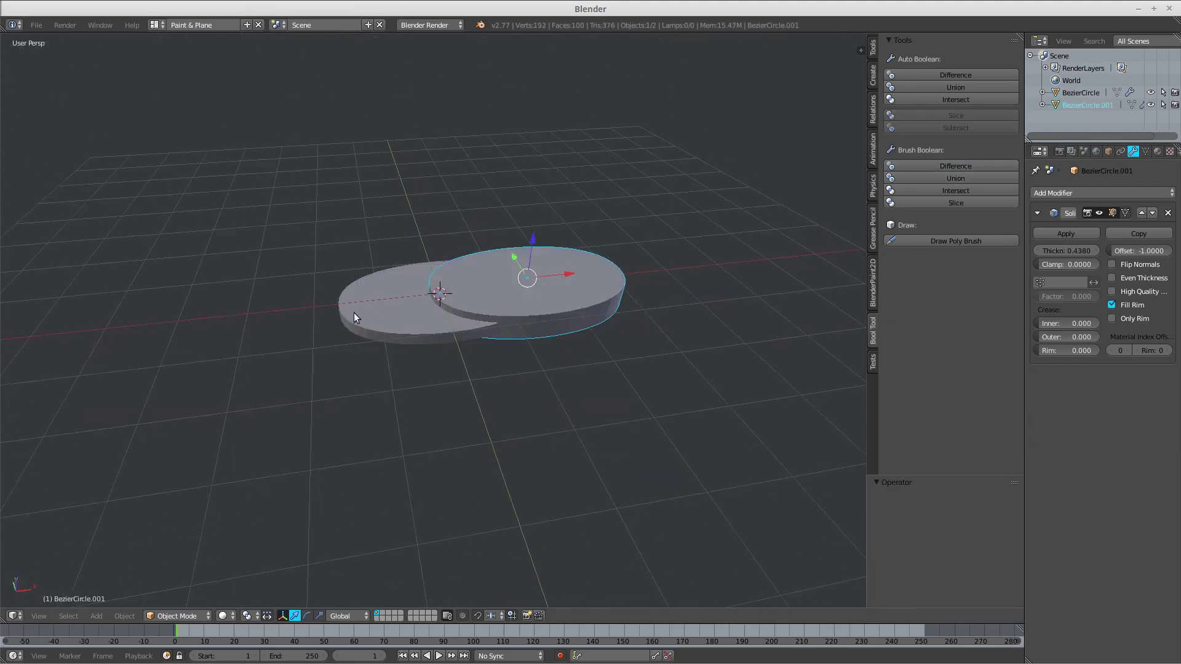
# Retry the brush difference cut with different selection orders, undoing each attempt.
pyautogui.rightClick(376, 326)
pyautogui.rightClick(508, 300)
pyautogui.keyDown('shift'); pyautogui.rightClick(408, 317); pyautogui.keyUp('shift')
pyautogui.click(908, 165)
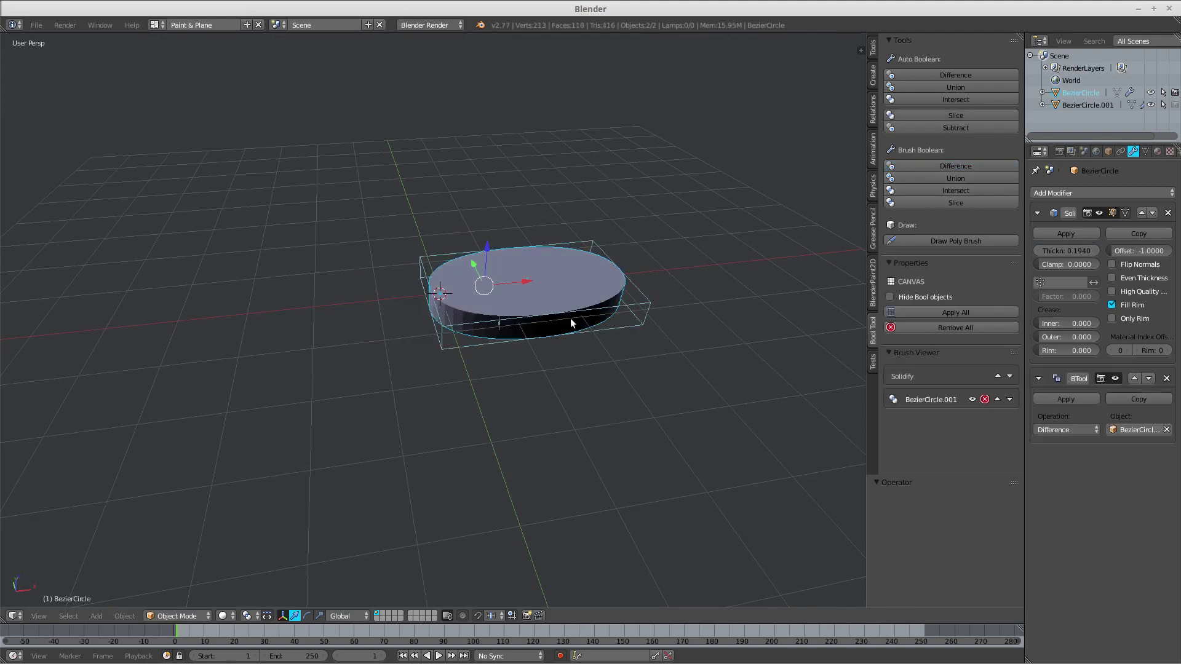
pyautogui.hotkey('ctrl', 'z')
pyautogui.hotkey('ctrl', 'z')
pyautogui.rightClick(444, 319)
pyautogui.keyDown('shift'); pyautogui.rightClick(537, 306); pyautogui.keyUp('shift')
pyautogui.click(931, 167)
pyautogui.hotkey('ctrl', 'z')
pyautogui.hotkey('ctrl', 'z')
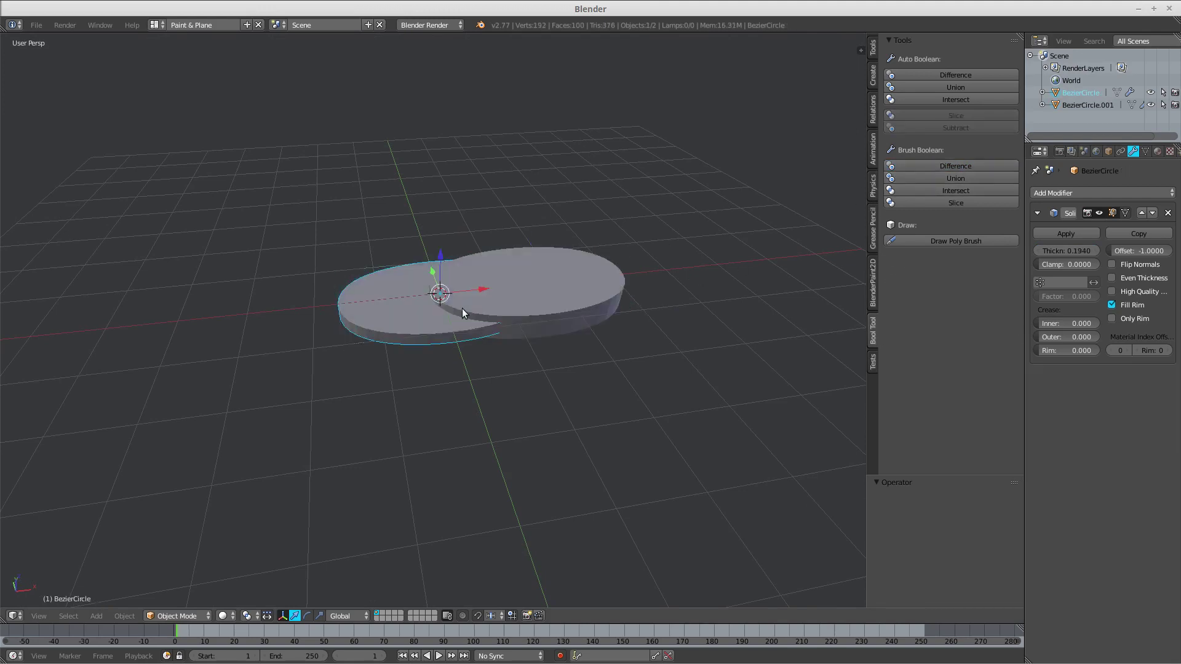
pyautogui.moveTo(440, 315)
pyautogui.mouseDown(button='middle')
pyautogui.moveTo(432, 334)
pyautogui.moveTo(441, 322)
pyautogui.mouseUp(button='middle')
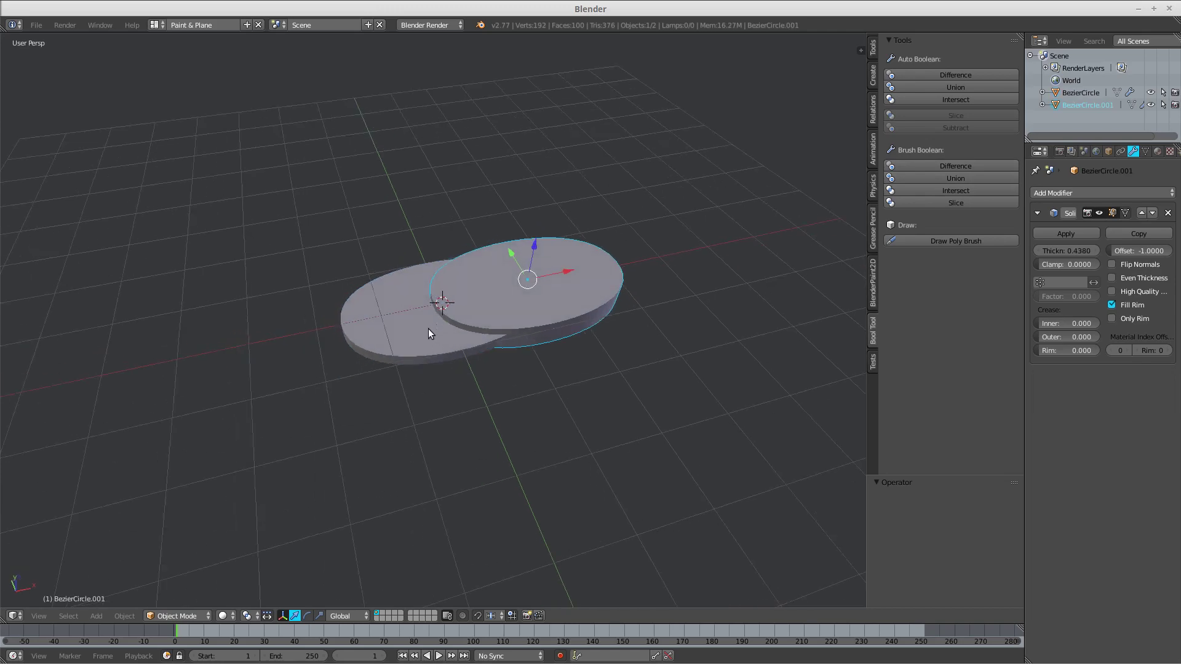
# Delete both old disks.
pyautogui.keyDown('shift'); pyautogui.rightClick(381, 317); pyautogui.keyUp('shift')
pyautogui.press('x')
pyautogui.click(388, 316)
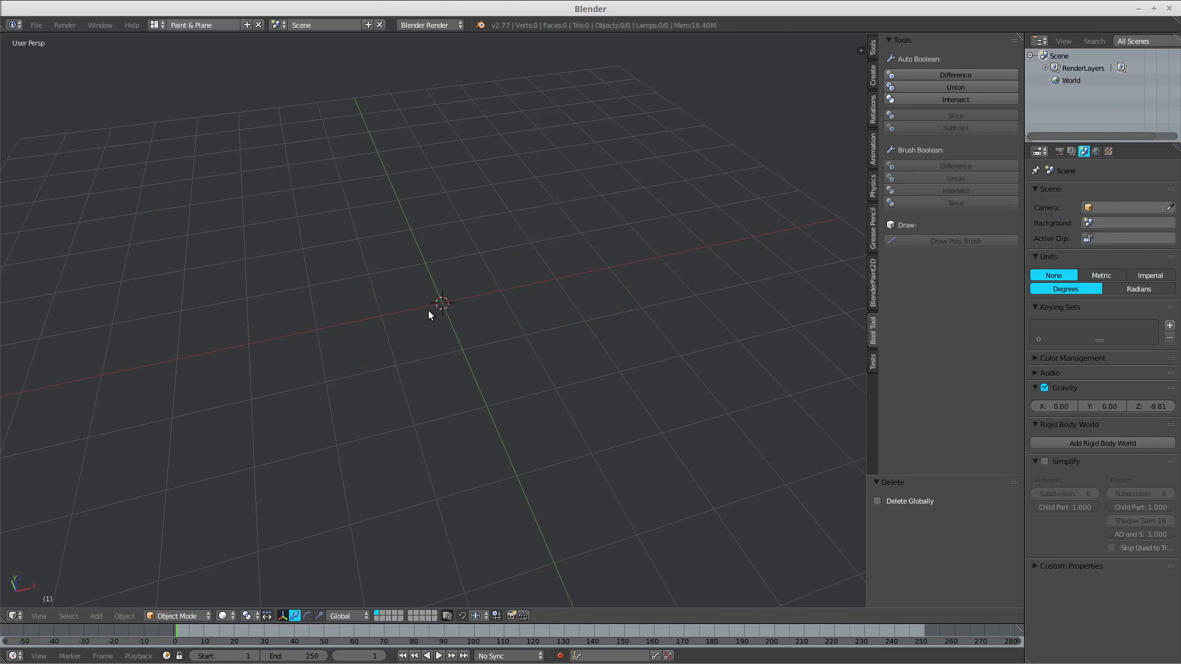
# Add a mesh circle and fill it with a face in edit mode.
pyautogui.hotkey('shift', 'a')
pyautogui.moveTo(411, 299)
pyautogui.click(484, 324)
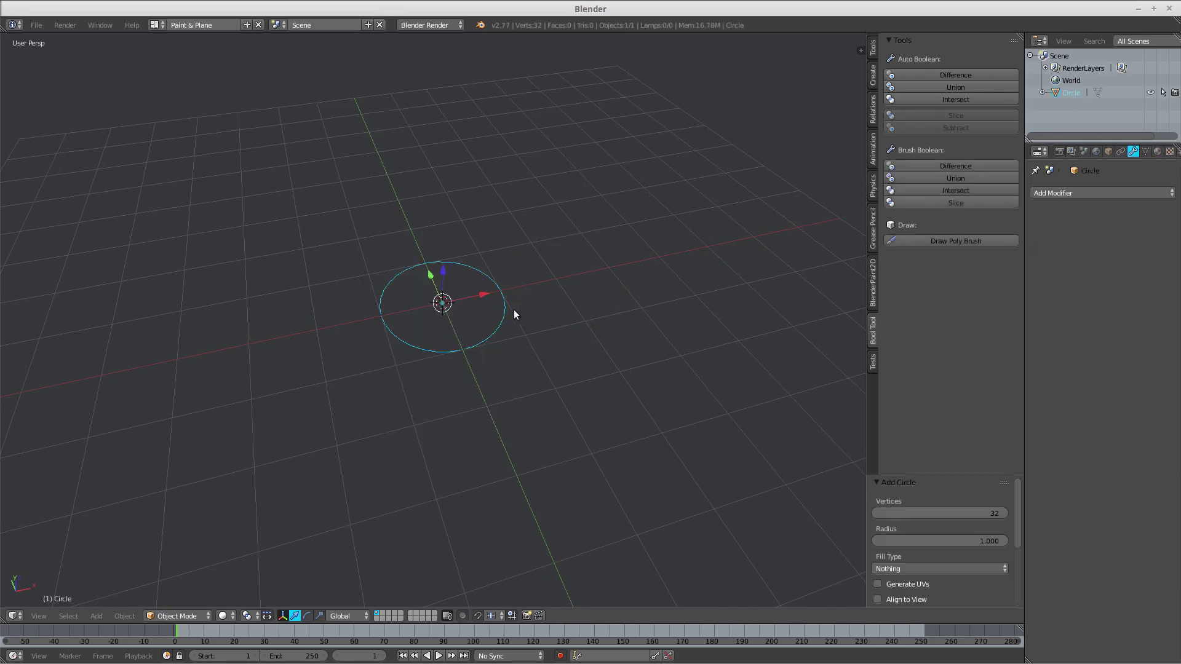
pyautogui.press('Tab')
pyautogui.click(612, 309)
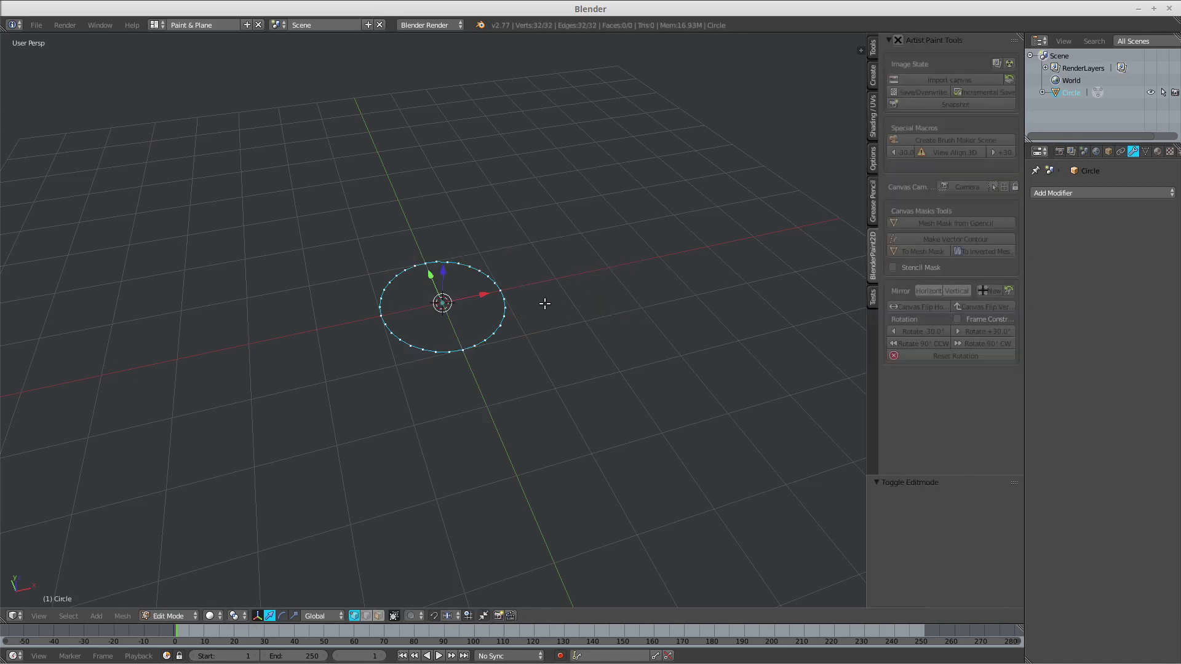
pyautogui.press('f')
pyautogui.scroll(2, 545, 304)
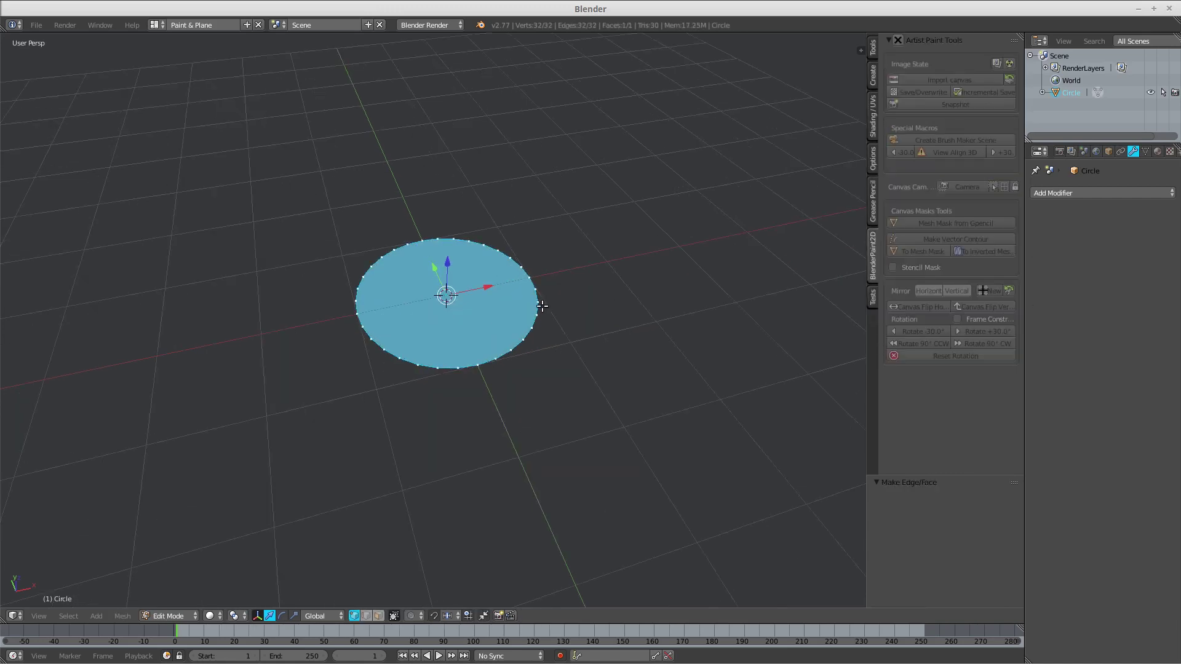
pyautogui.press('Tab')
pyautogui.click(468, 310)
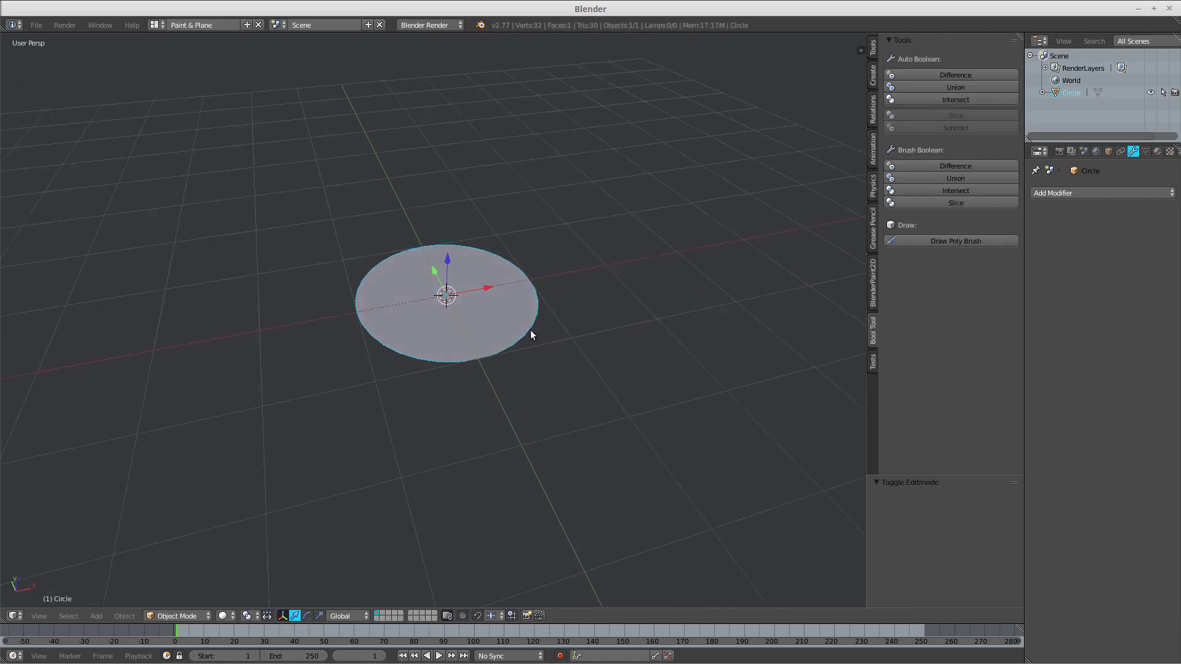
# Give the circle a Solidify modifier of 0.0910 thickness and duplicate it.
pyautogui.click(1049, 192)
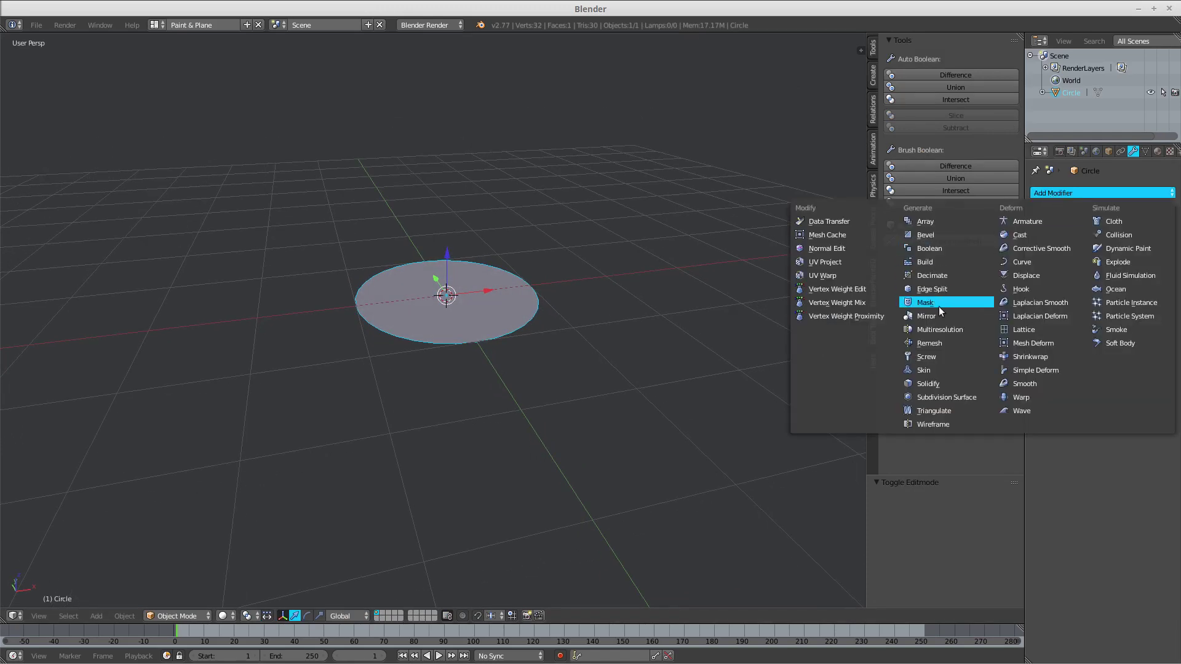
pyautogui.click(944, 382)
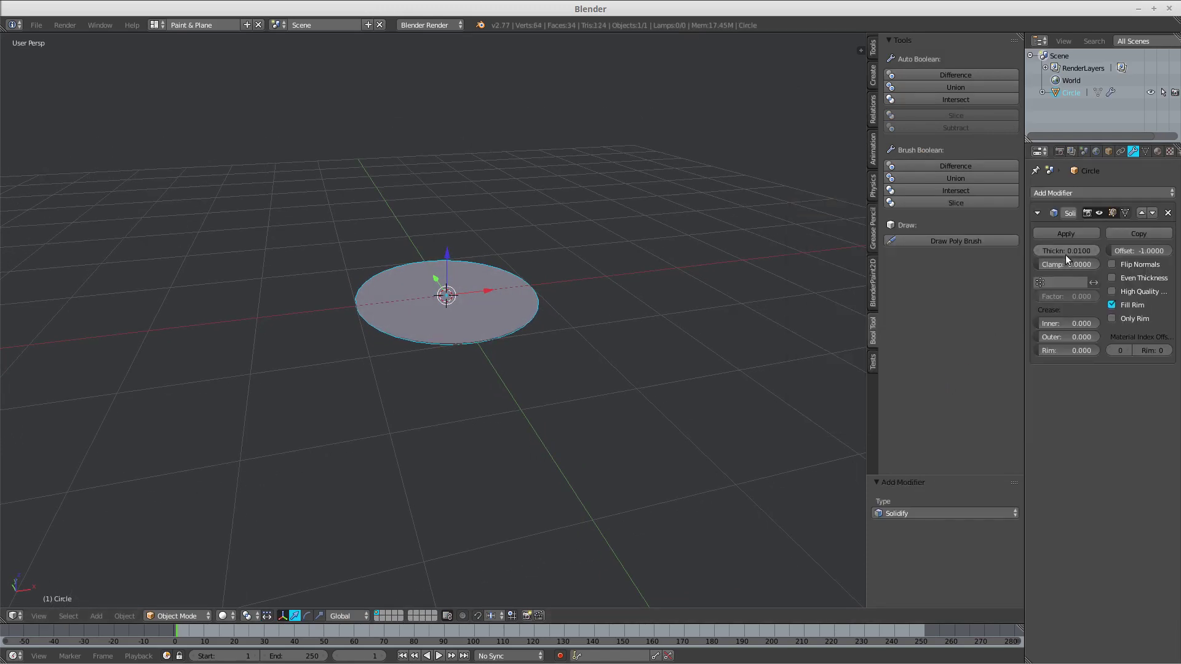
pyautogui.moveTo(1065, 256); pyautogui.dragTo(1150, 257)
pyautogui.scroll(3, 559, 281)
pyautogui.moveTo(559, 281); pyautogui.dragTo(471, 299, button='middle')
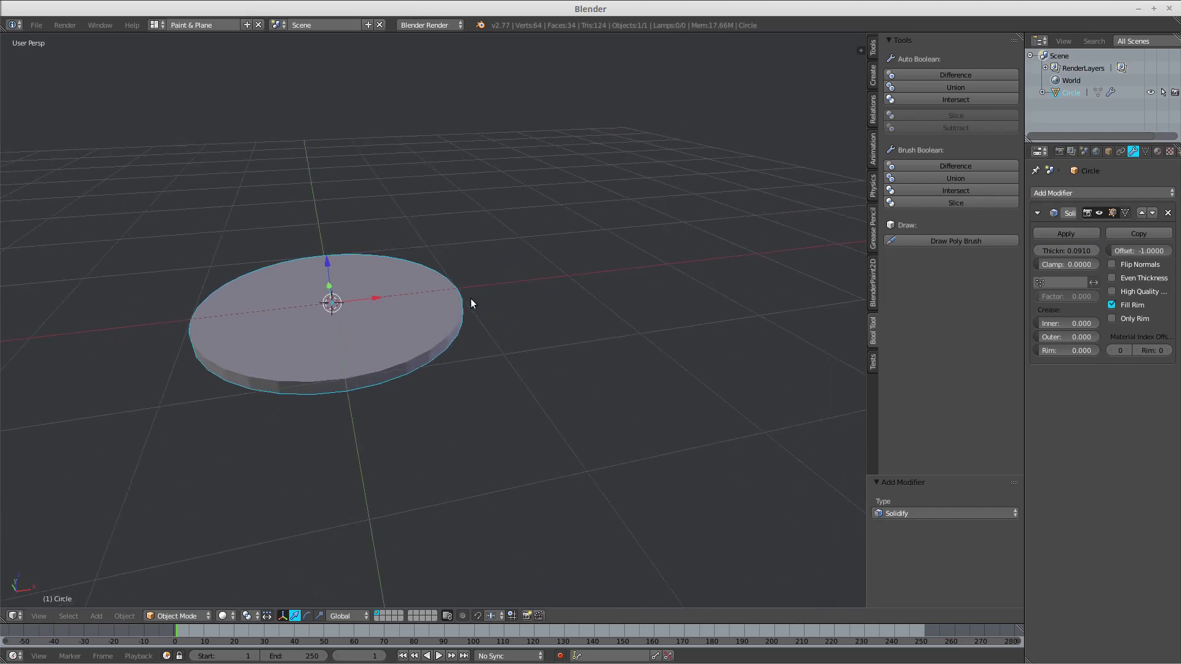
pyautogui.hotkey('shift', 'd')
# Move the copy to X 1.147 and thicken it to 0.3370.
pyautogui.rightClick(471, 297)
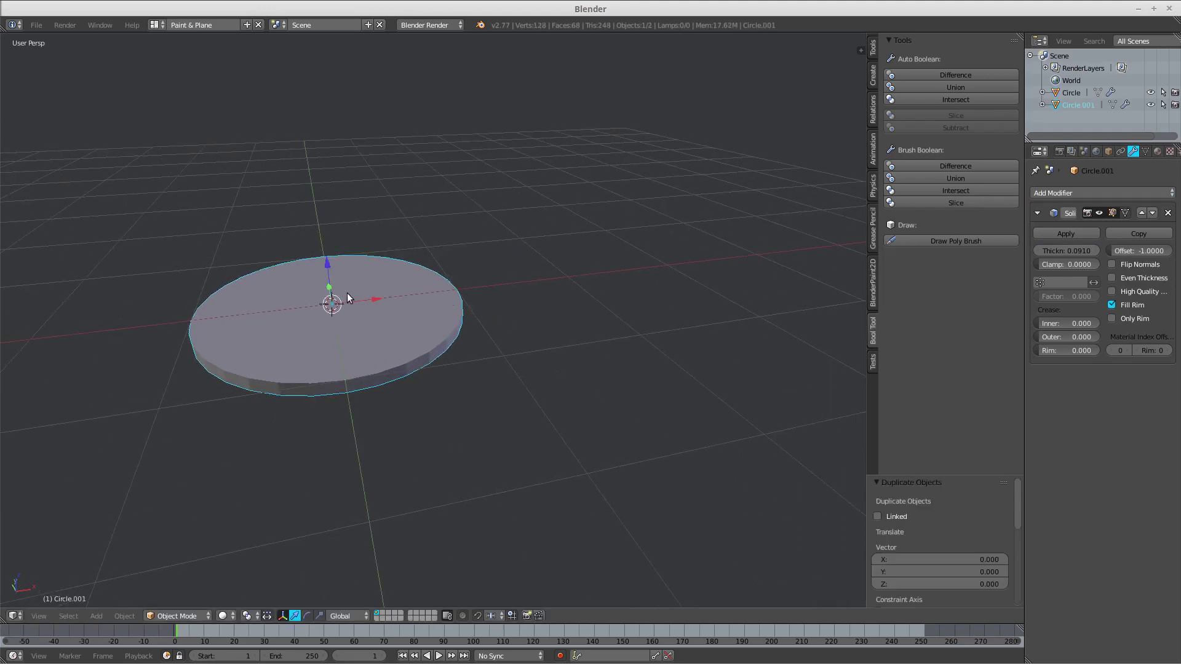
pyautogui.moveTo(348, 294); pyautogui.dragTo(478, 261)
pyautogui.moveTo(1067, 251); pyautogui.dragTo(1126, 250)
# Cut the copy out of the original circle with a brush difference, leaving a crescent.
pyautogui.keyDown('shift'); pyautogui.rightClick(313, 326); pyautogui.keyUp('shift')
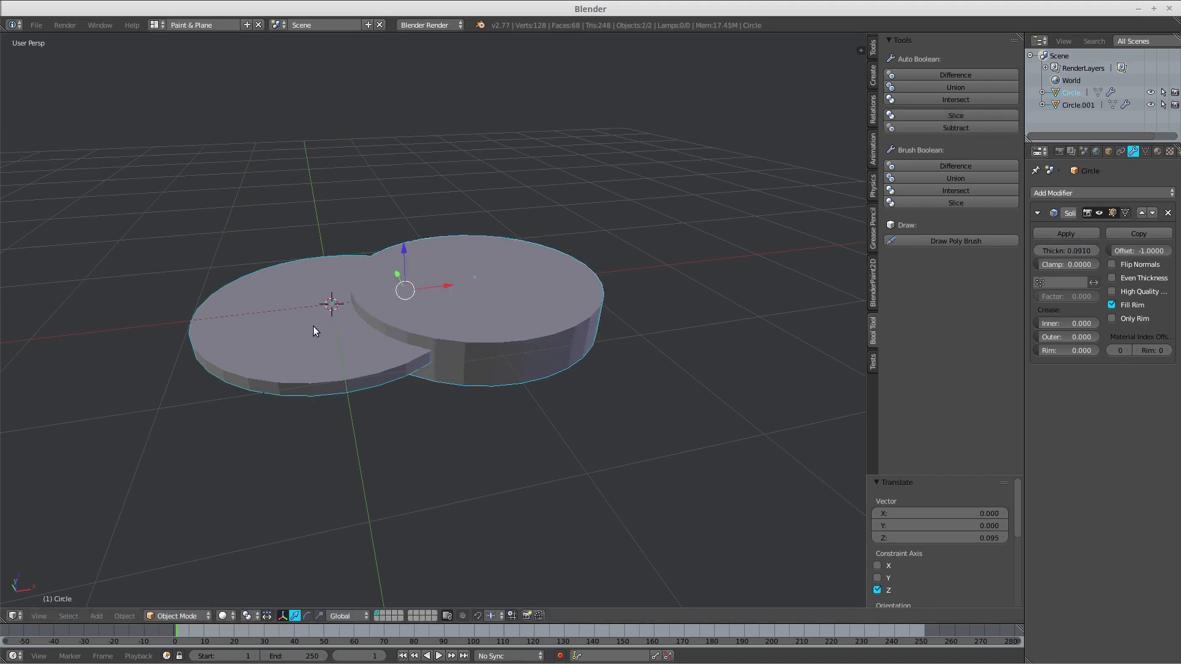
pyautogui.click(919, 164)
pyautogui.moveTo(489, 212)
pyautogui.mouseDown(button='middle')
pyautogui.moveTo(436, 273)
pyautogui.moveTo(441, 260)
pyautogui.moveTo(505, 283)
pyautogui.moveTo(505, 247)
pyautogui.moveTo(449, 266)
pyautogui.mouseUp(button='middle')
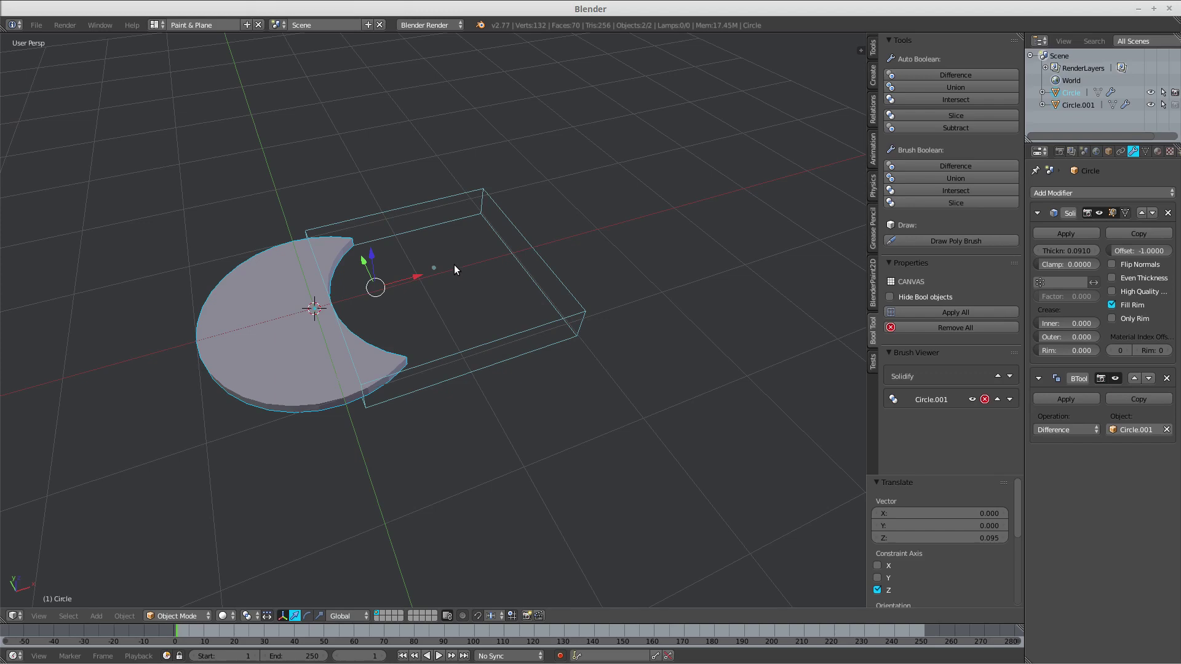
pyautogui.moveTo(343, 251); pyautogui.dragTo(365, 258, button='middle')
pyautogui.scroll(2, 365, 258)
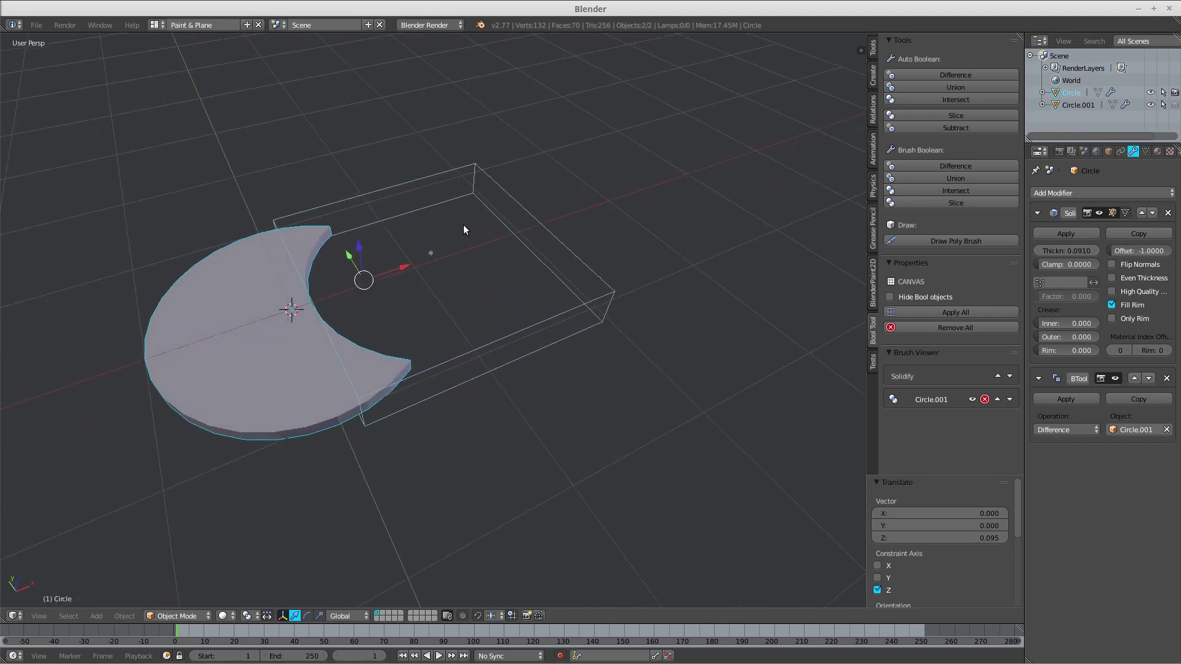
# Select the cutting brush and shift it along the Y and X axes.
pyautogui.rightClick(500, 187)
pyautogui.press('g')
pyautogui.press('y')
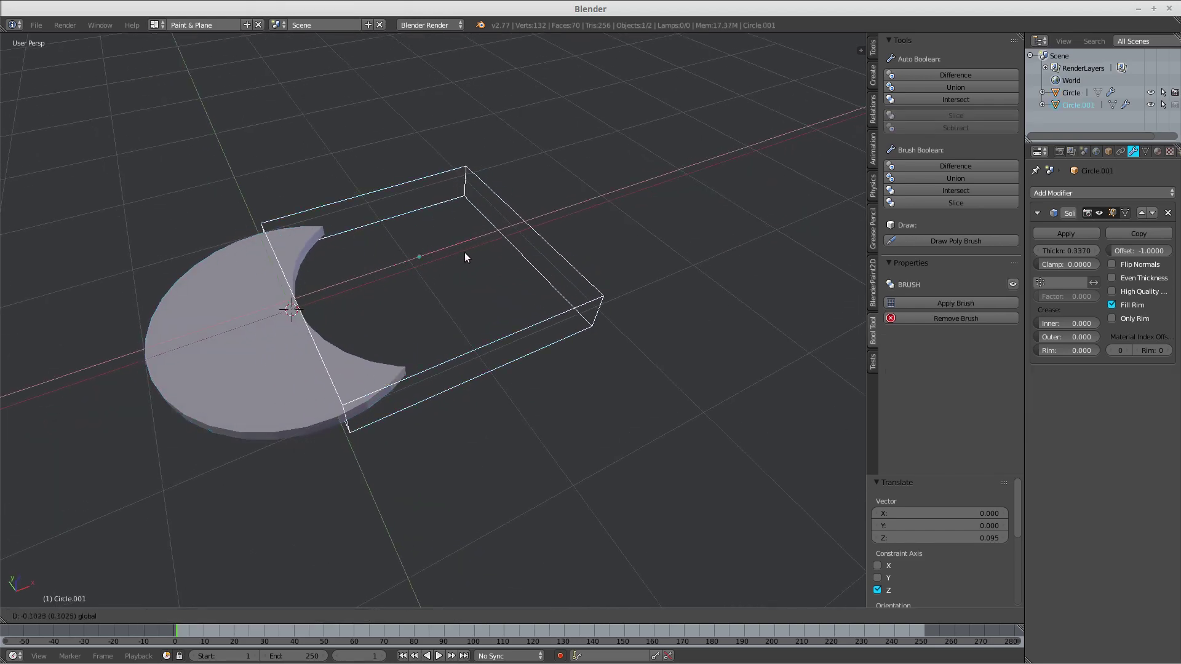
pyautogui.press('x')
pyautogui.click(382, 246)
pyautogui.press('g')
pyautogui.press('y')
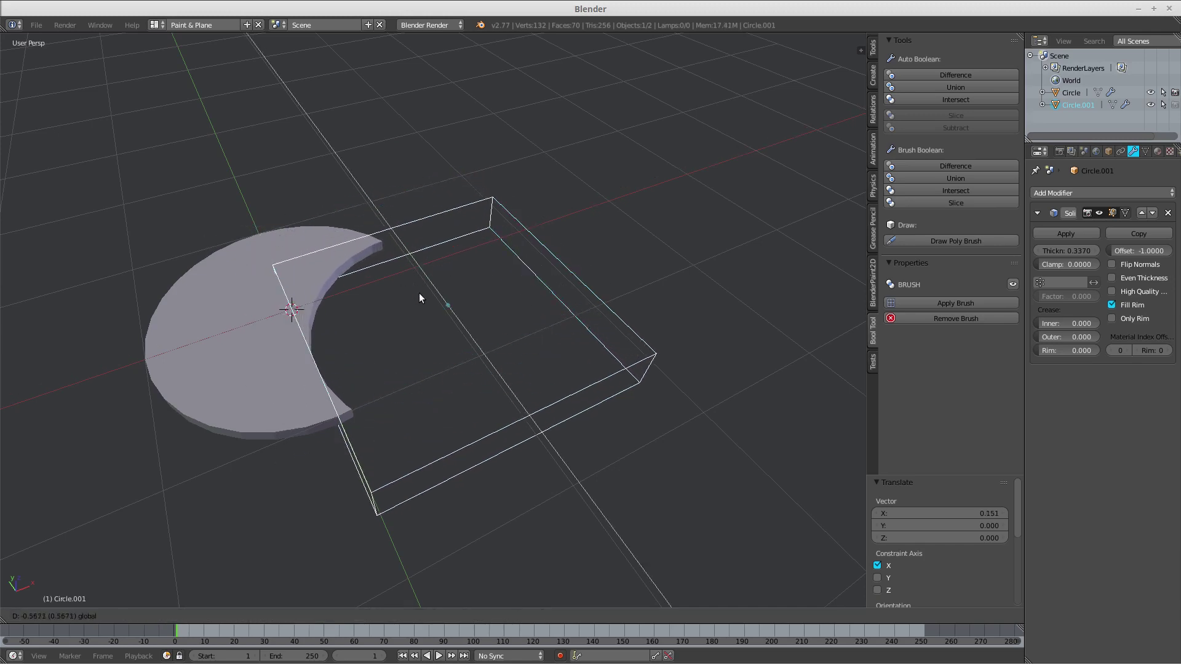
pyautogui.click(423, 306)
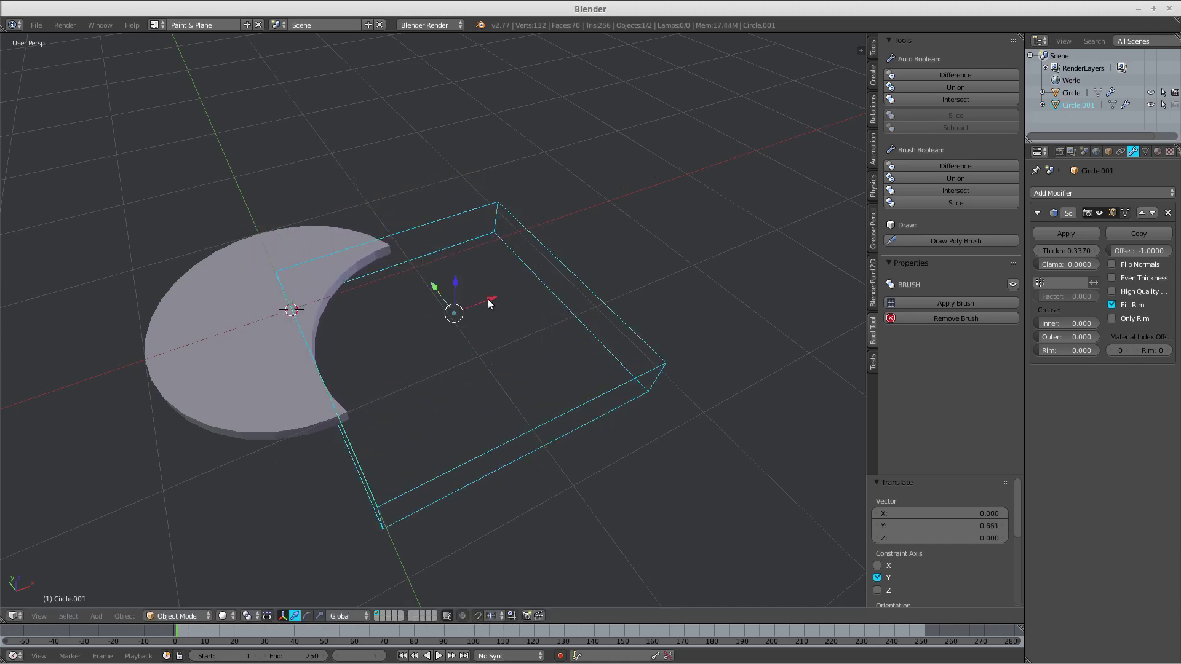
# Fine-tune the brush position with further small X and Y moves.
pyautogui.press('g')
pyautogui.press('x')
pyautogui.click(401, 304)
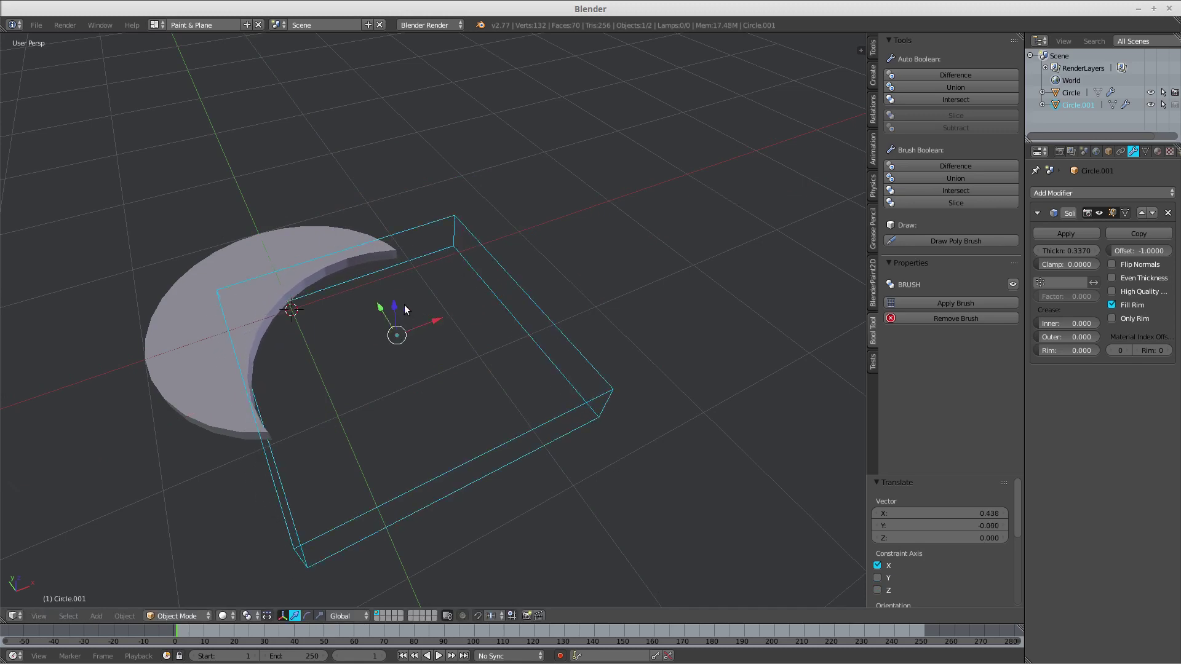
pyautogui.press('g')
pyautogui.press('y')
pyautogui.click(385, 308)
pyautogui.scroll(-2, 394, 289)
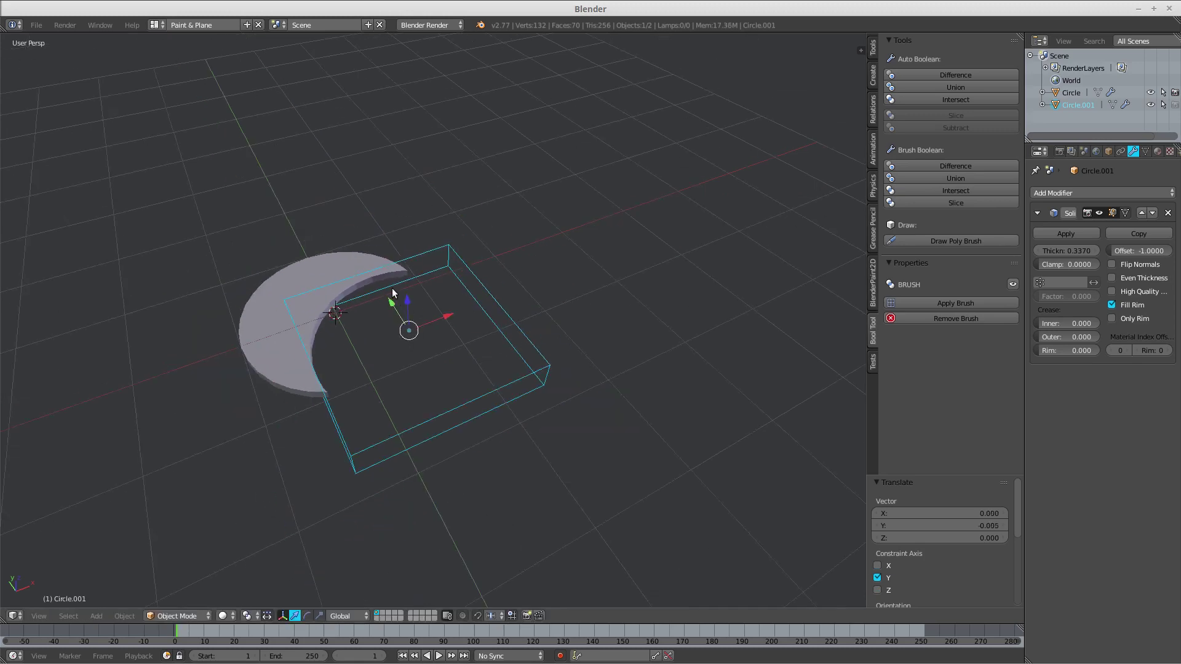
pyautogui.moveTo(395, 294); pyautogui.dragTo(426, 293, button='middle')
# In Edit Mode, scale the brush mesh to 0.625 along Y.
pyautogui.press('Tab')
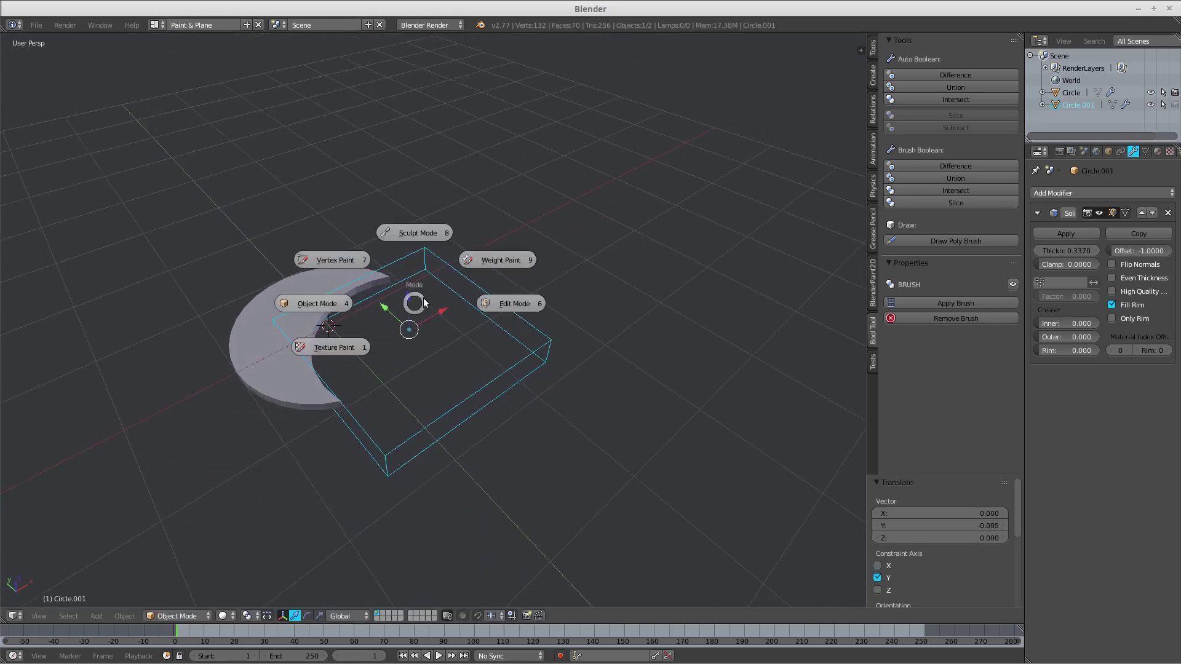
pyautogui.click(492, 298)
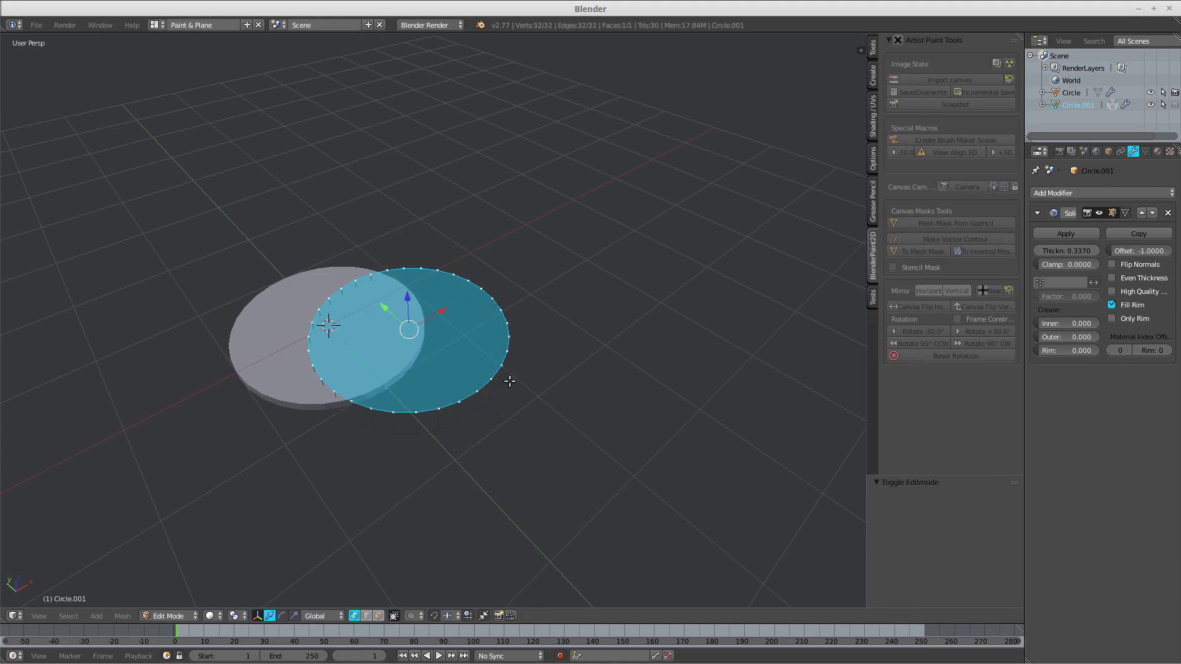
pyautogui.press('s')
pyautogui.press('y')
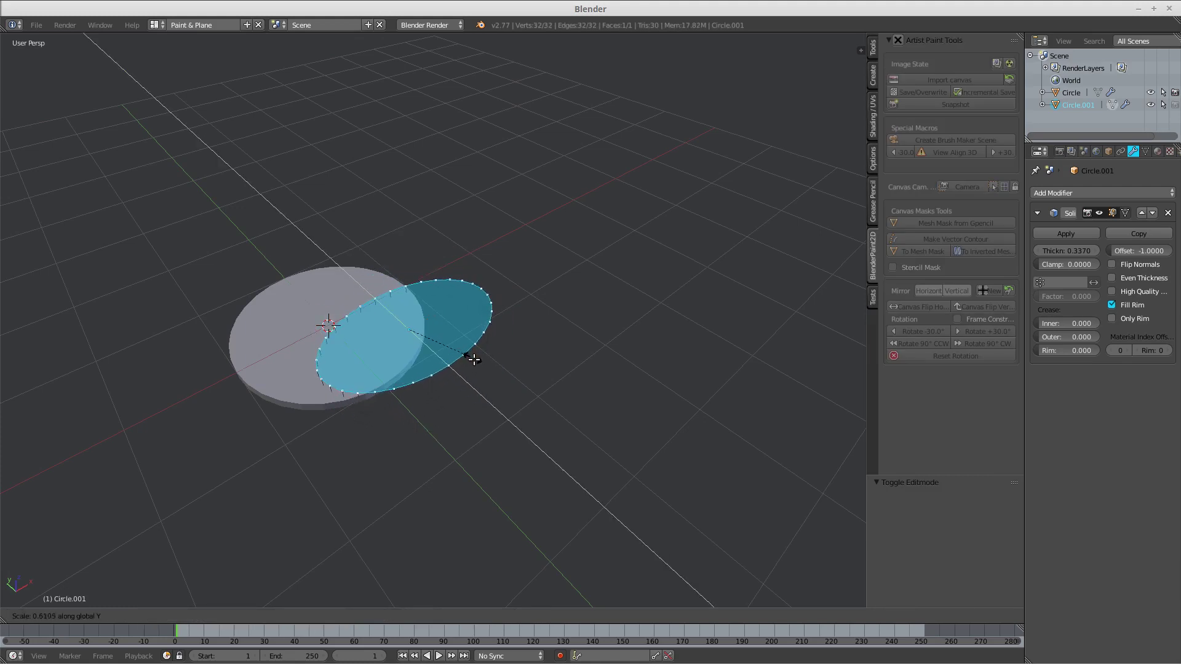
pyautogui.write('.625')
pyautogui.press('Return')
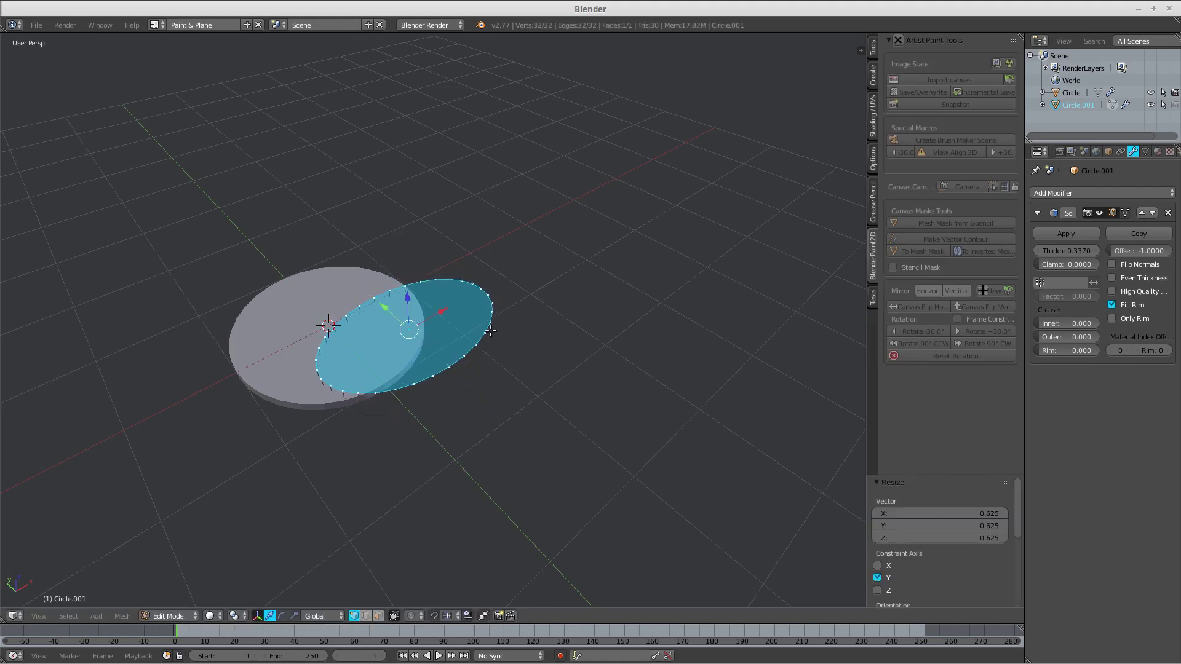
# Turn on proportional editing and move one brush outline vertex with falloff.
pyautogui.rightClick(455, 363)
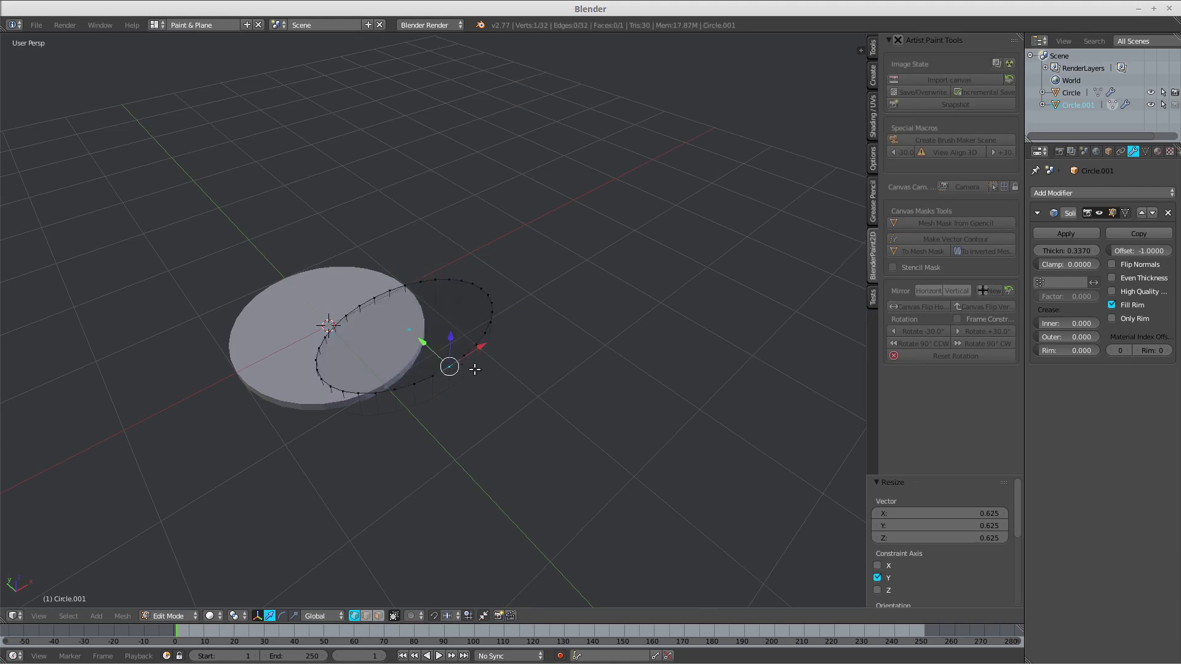
pyautogui.moveTo(477, 371); pyautogui.dragTo(523, 366, button='middle')
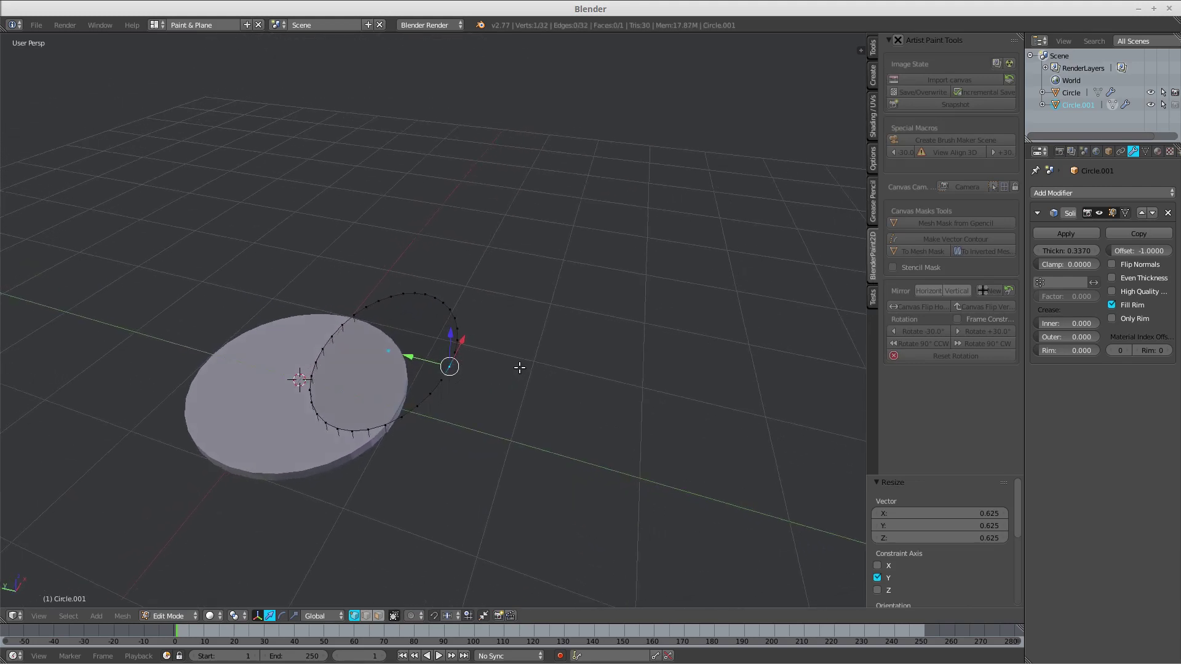
pyautogui.press('o')
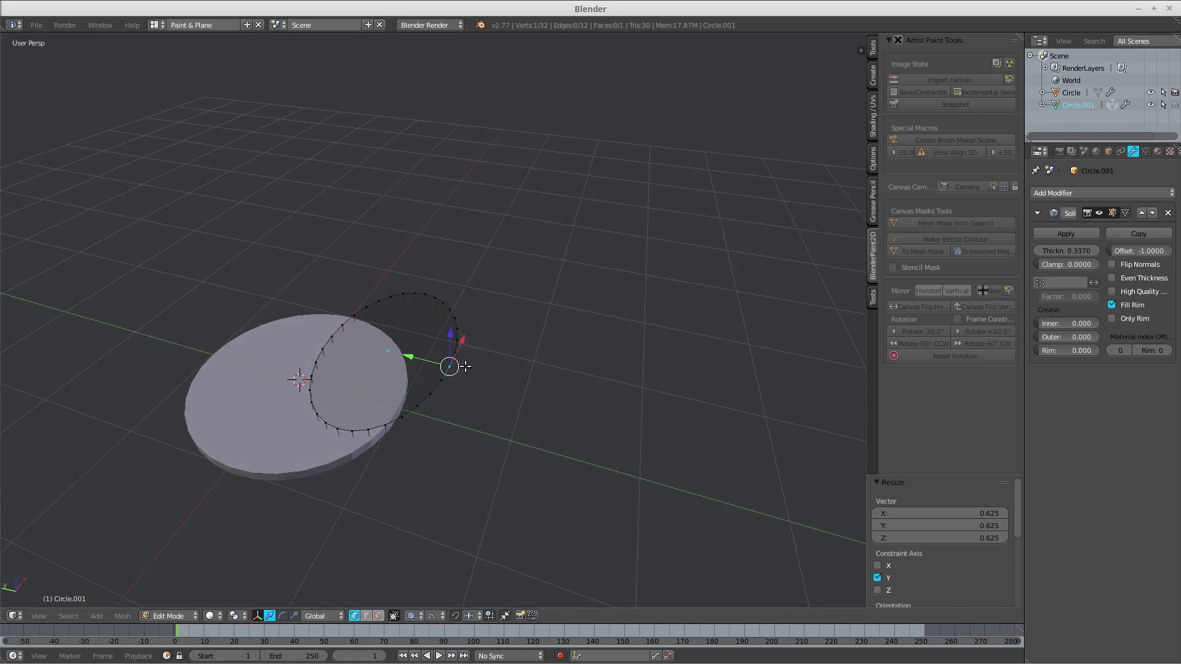
pyautogui.press('g')
pyautogui.scroll(1, 458, 380)
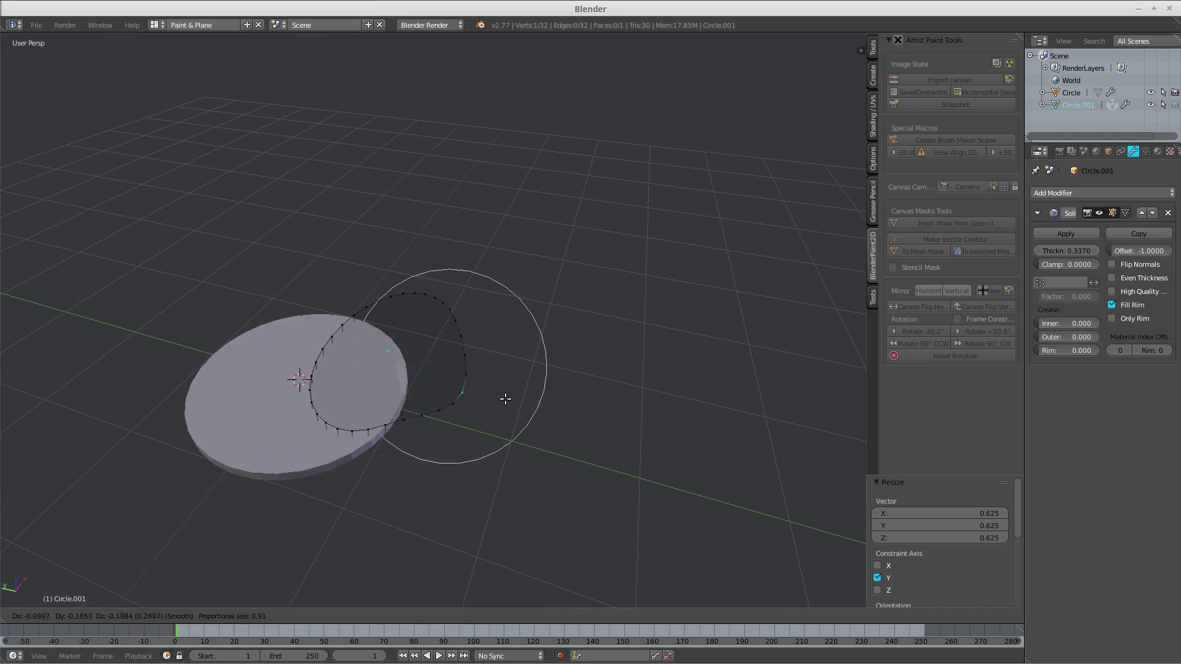
pyautogui.click(467, 394)
# Shift the outline vertices proportionally along X, then along Y, after cancelling a stray move.
pyautogui.press('g')
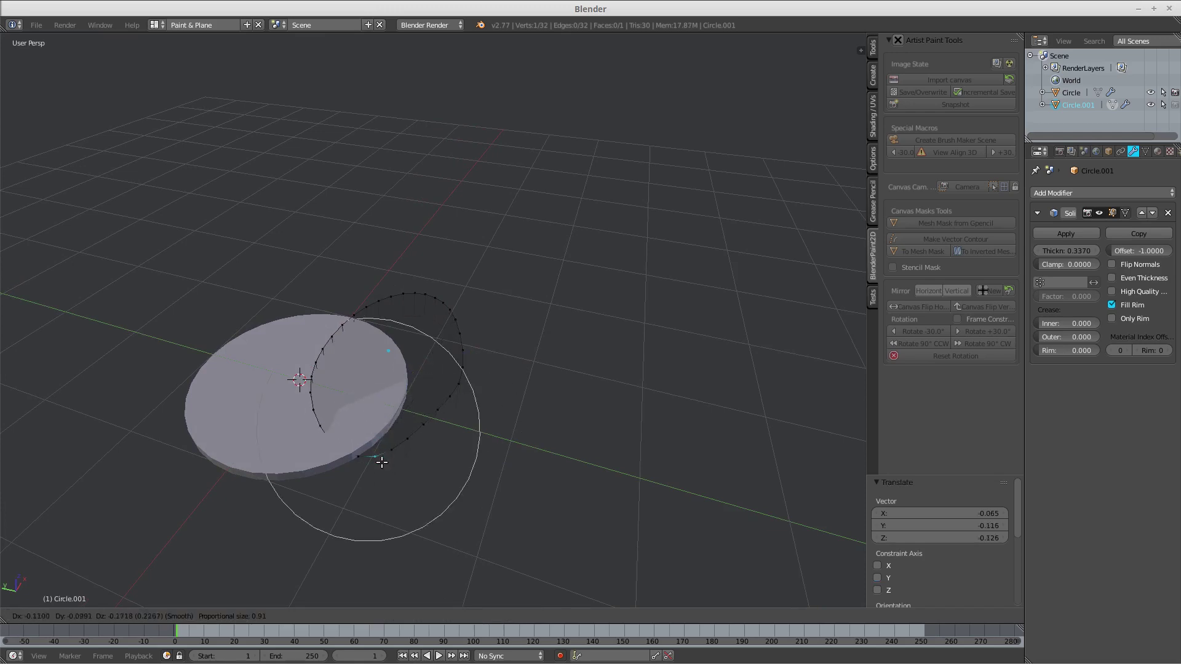
pyautogui.rightClick(372, 456)
pyautogui.moveTo(373, 455); pyautogui.dragTo(396, 441, button='middle')
pyautogui.press('g')
pyautogui.press('x')
pyautogui.click(375, 423)
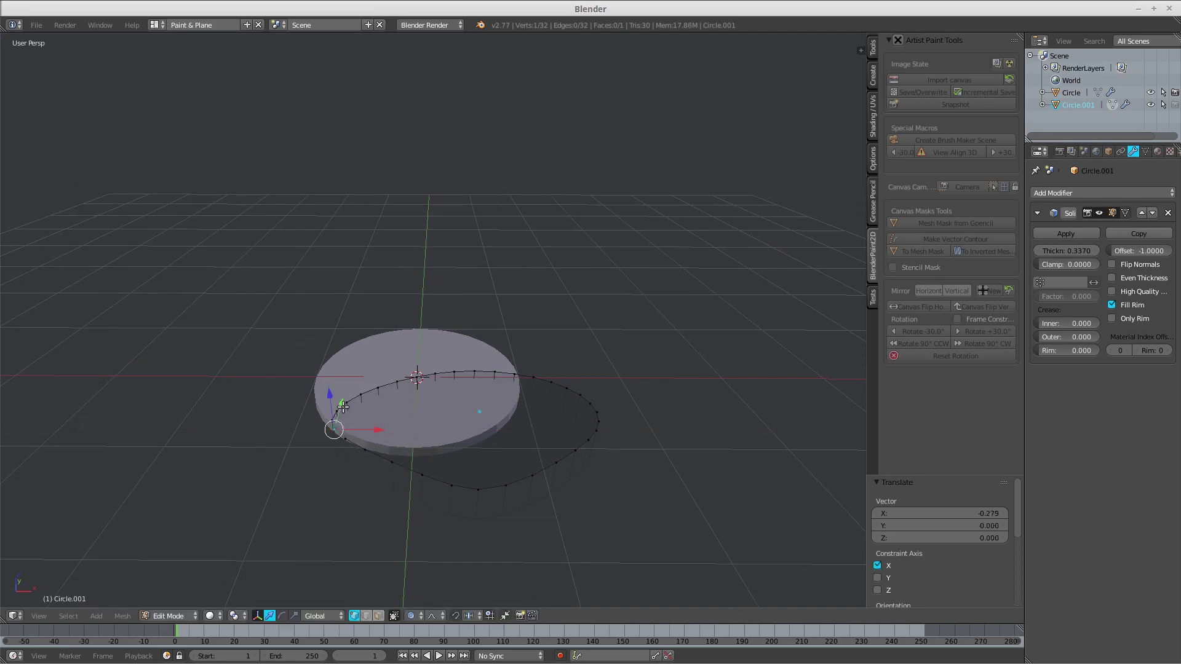
pyautogui.press('g')
pyautogui.press('y')
pyautogui.click(388, 416)
# Return to Object Mode and orbit to view the reshaped crescent cut.
pyautogui.scroll(-2, 388, 416)
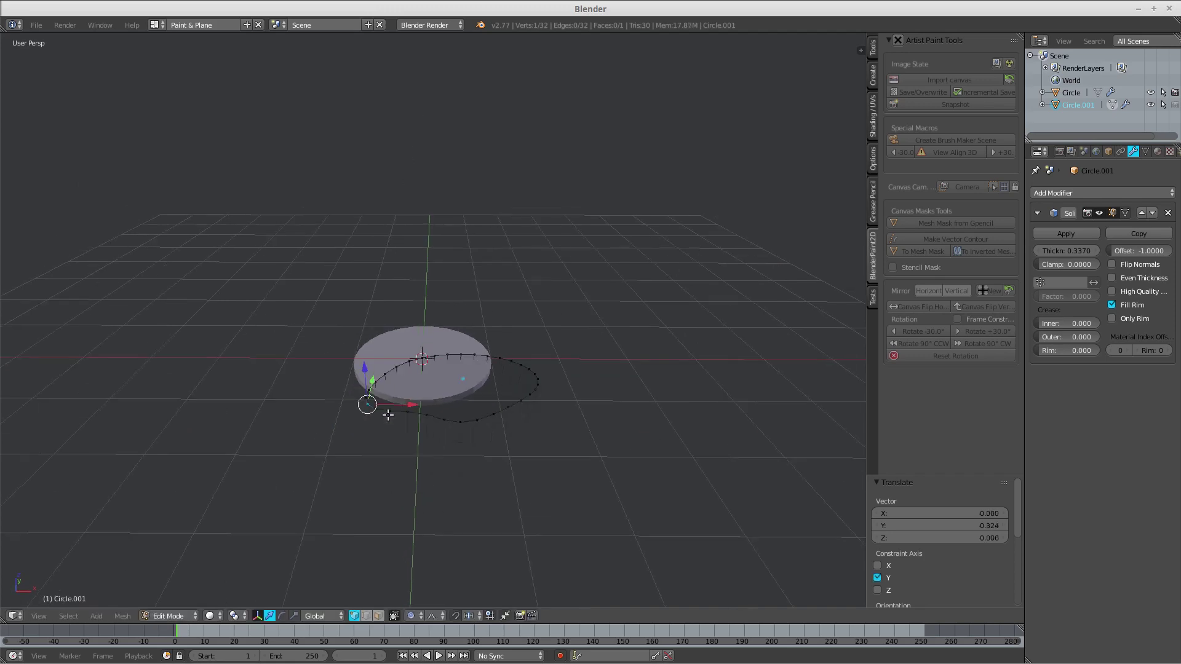
pyautogui.moveTo(388, 416); pyautogui.dragTo(457, 413, button='middle')
pyautogui.press('Tab')
pyautogui.click(390, 384)
pyautogui.scroll(3, 457, 412)
pyautogui.moveTo(520, 333); pyautogui.dragTo(549, 270, button='middle')
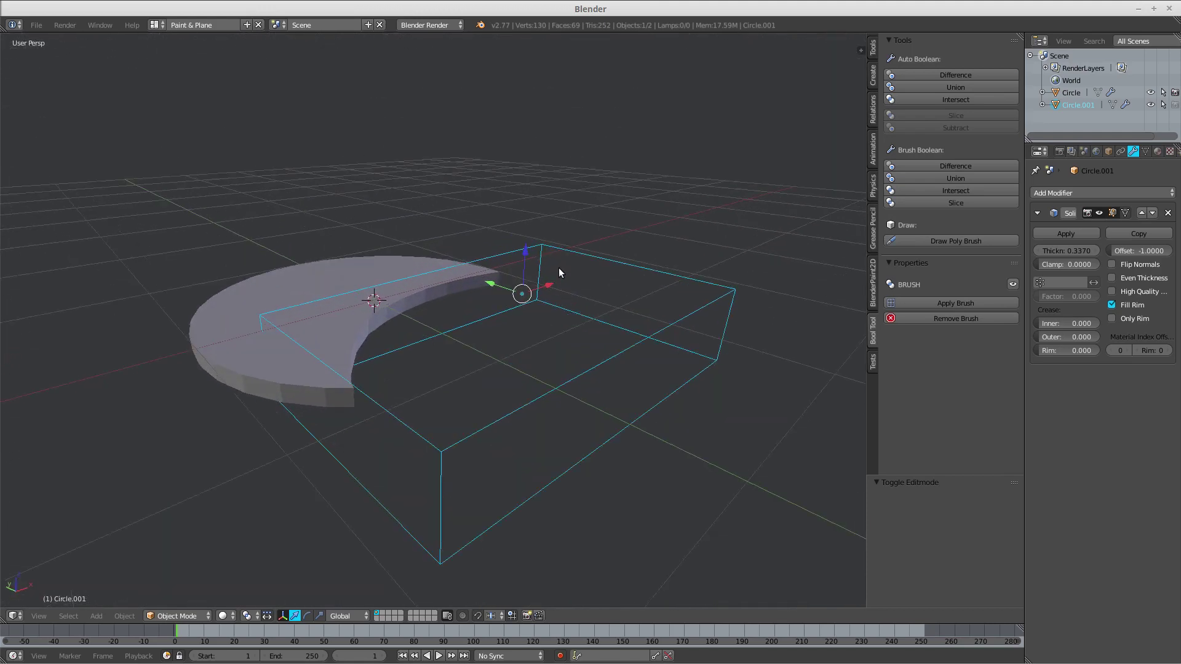
# Orbit around the crescent and brush box, then show the Artist Paint Tools panel.
pyautogui.moveTo(424, 211); pyautogui.dragTo(338, 166, button='middle')
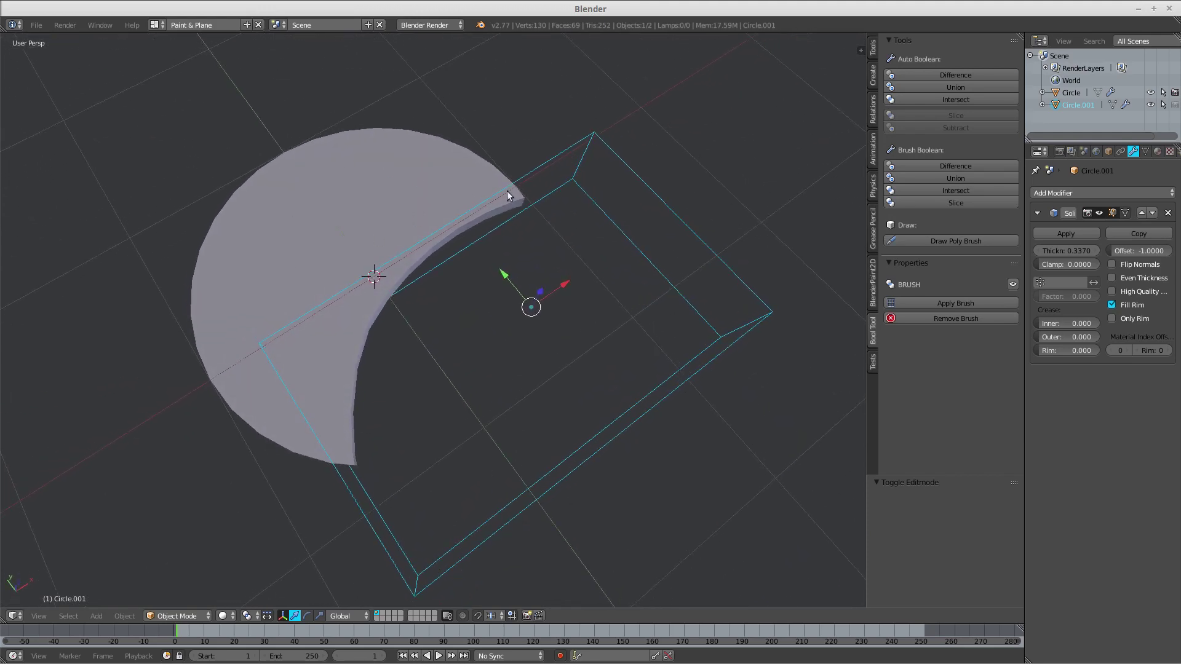
pyautogui.moveTo(524, 198); pyautogui.dragTo(475, 234, button='middle')
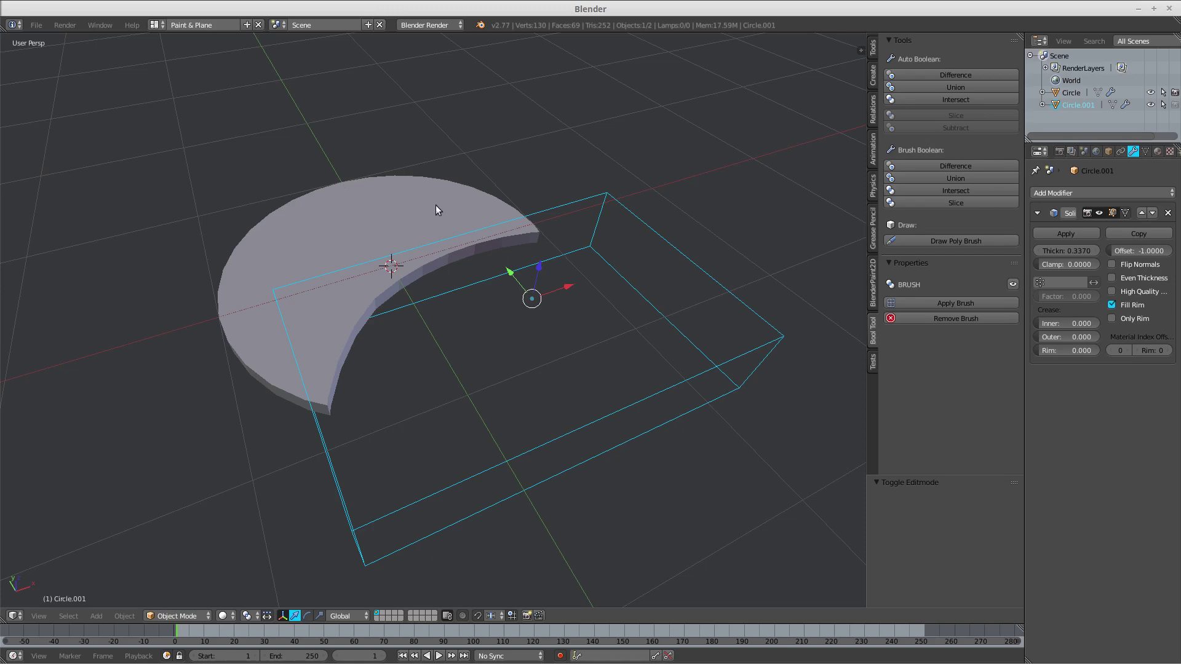
pyautogui.moveTo(436, 210); pyautogui.dragTo(516, 312, button='middle')
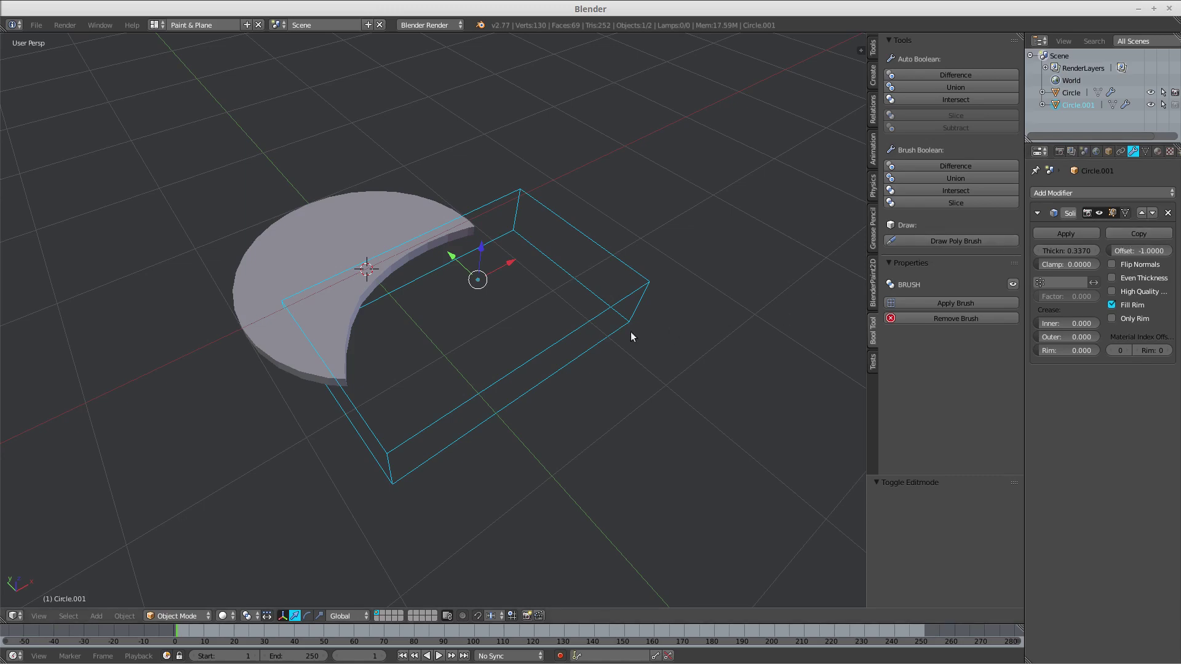
pyautogui.moveTo(582, 326); pyautogui.dragTo(312, 323, button='middle')
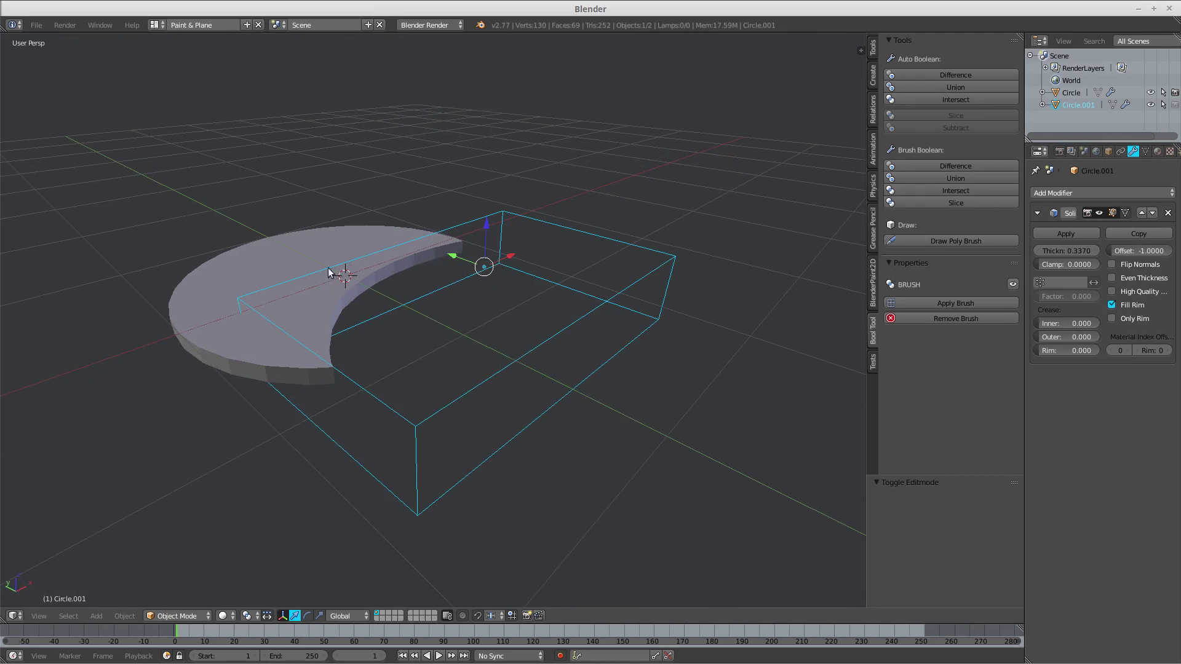
pyautogui.moveTo(449, 267)
pyautogui.mouseDown(button='middle')
pyautogui.moveTo(452, 254)
pyautogui.moveTo(441, 287)
pyautogui.moveTo(450, 277)
pyautogui.mouseUp(button='middle')
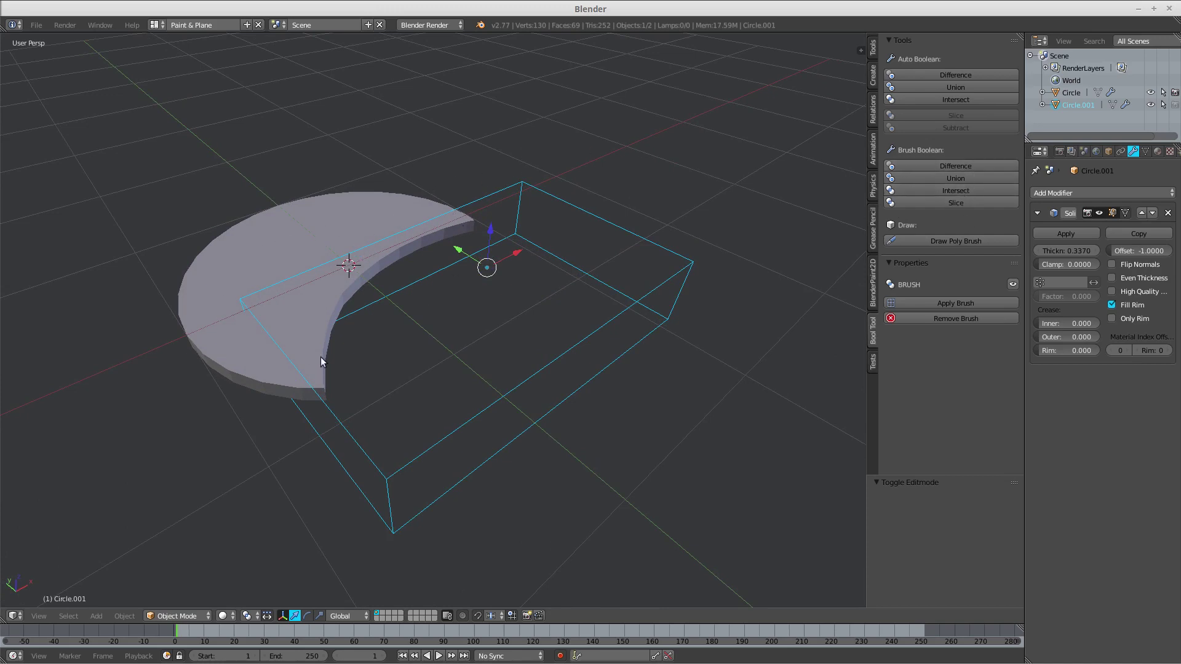
pyautogui.moveTo(259, 375); pyautogui.dragTo(732, 180, button='middle')
pyautogui.click(873, 280)
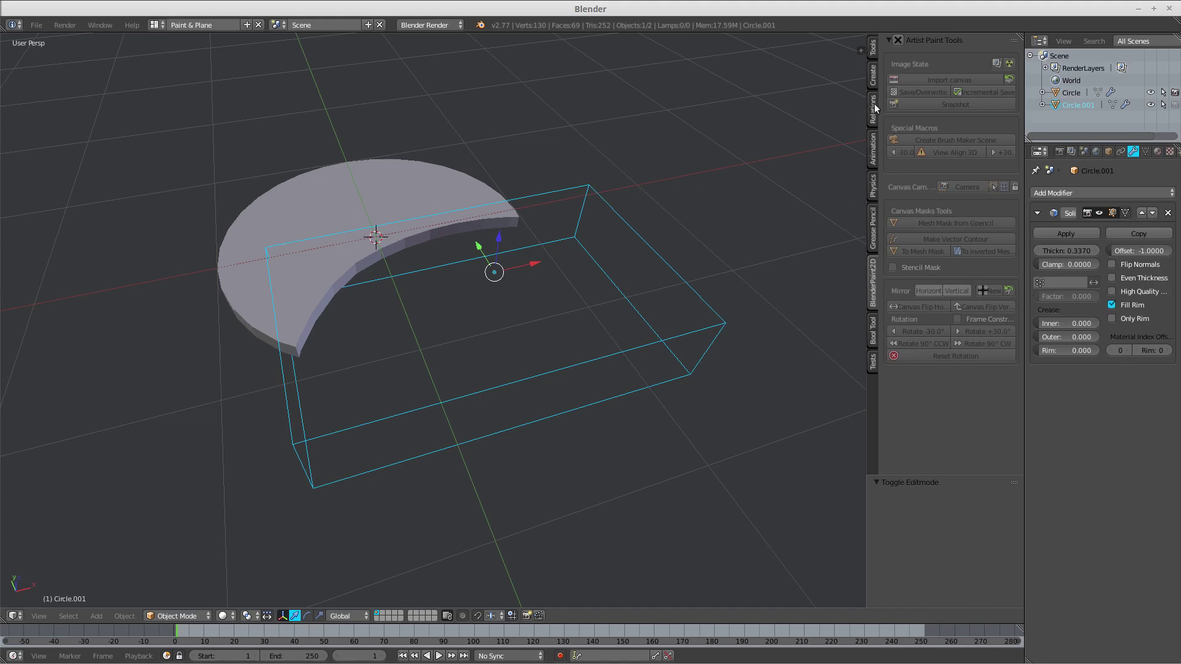
pyautogui.click(874, 330)
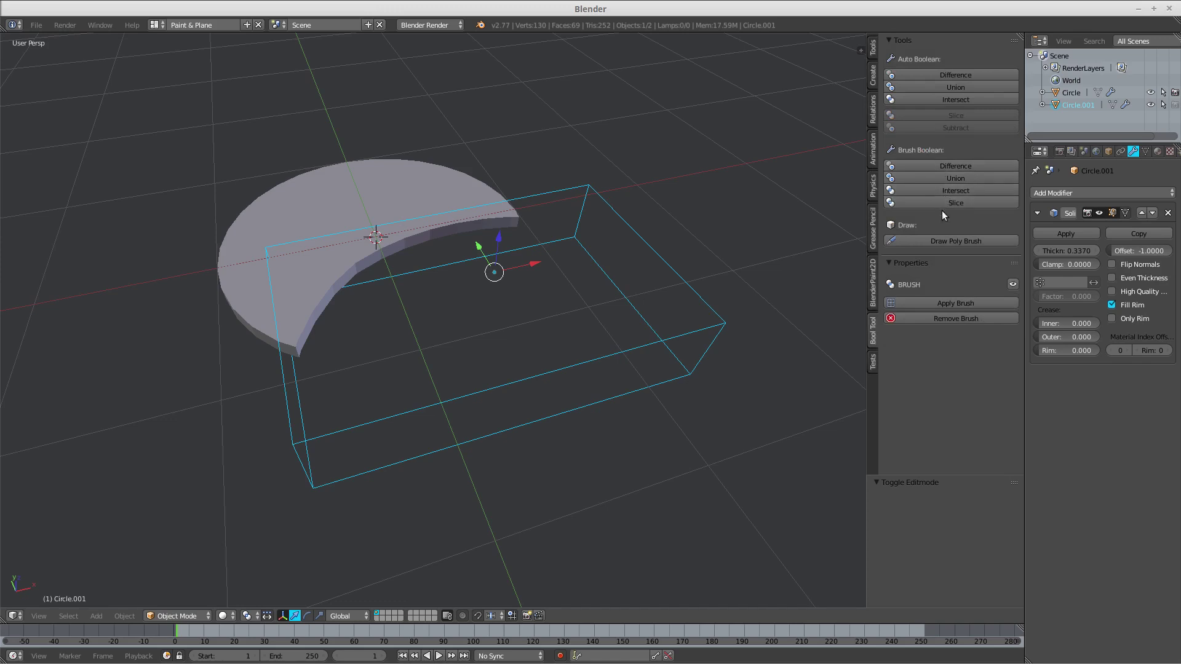
pyautogui.click(873, 278)
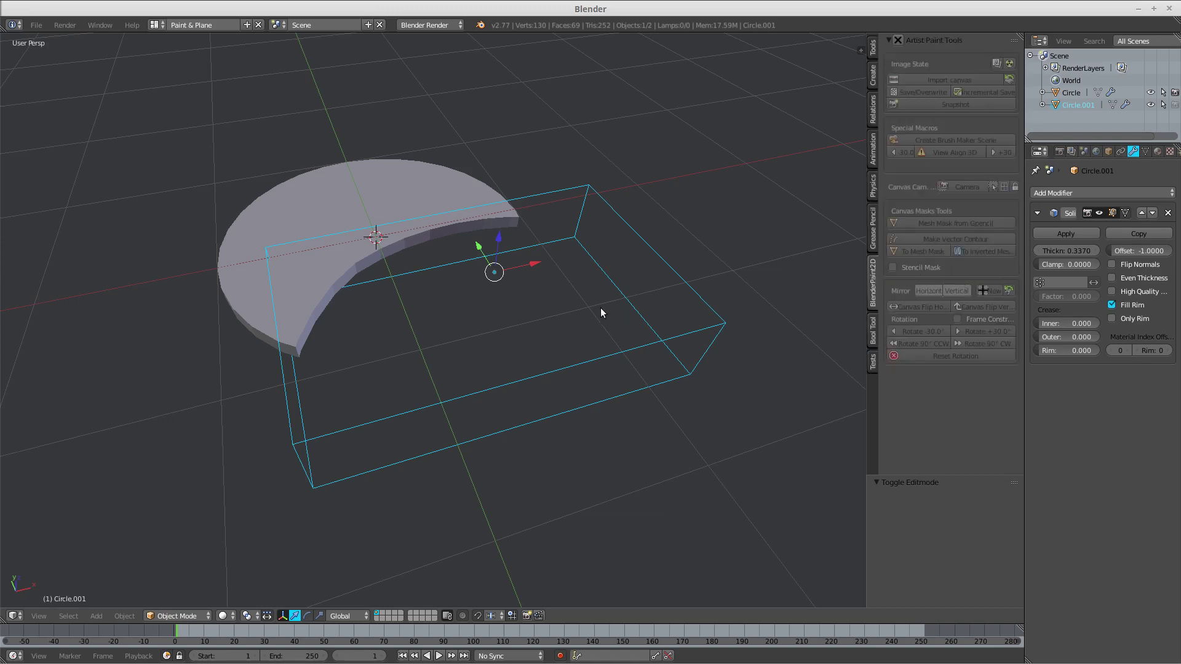
pyautogui.moveTo(600, 313); pyautogui.dragTo(600, 355, button='middle')
pyautogui.moveTo(338, 298); pyautogui.dragTo(330, 321, button='middle')
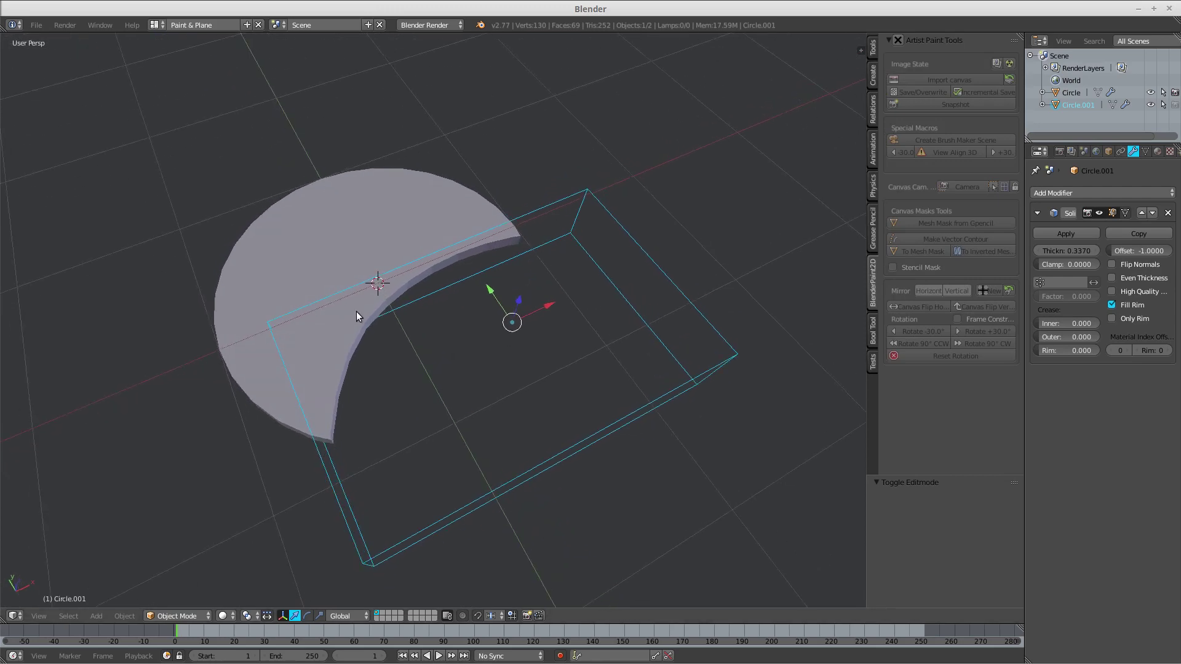